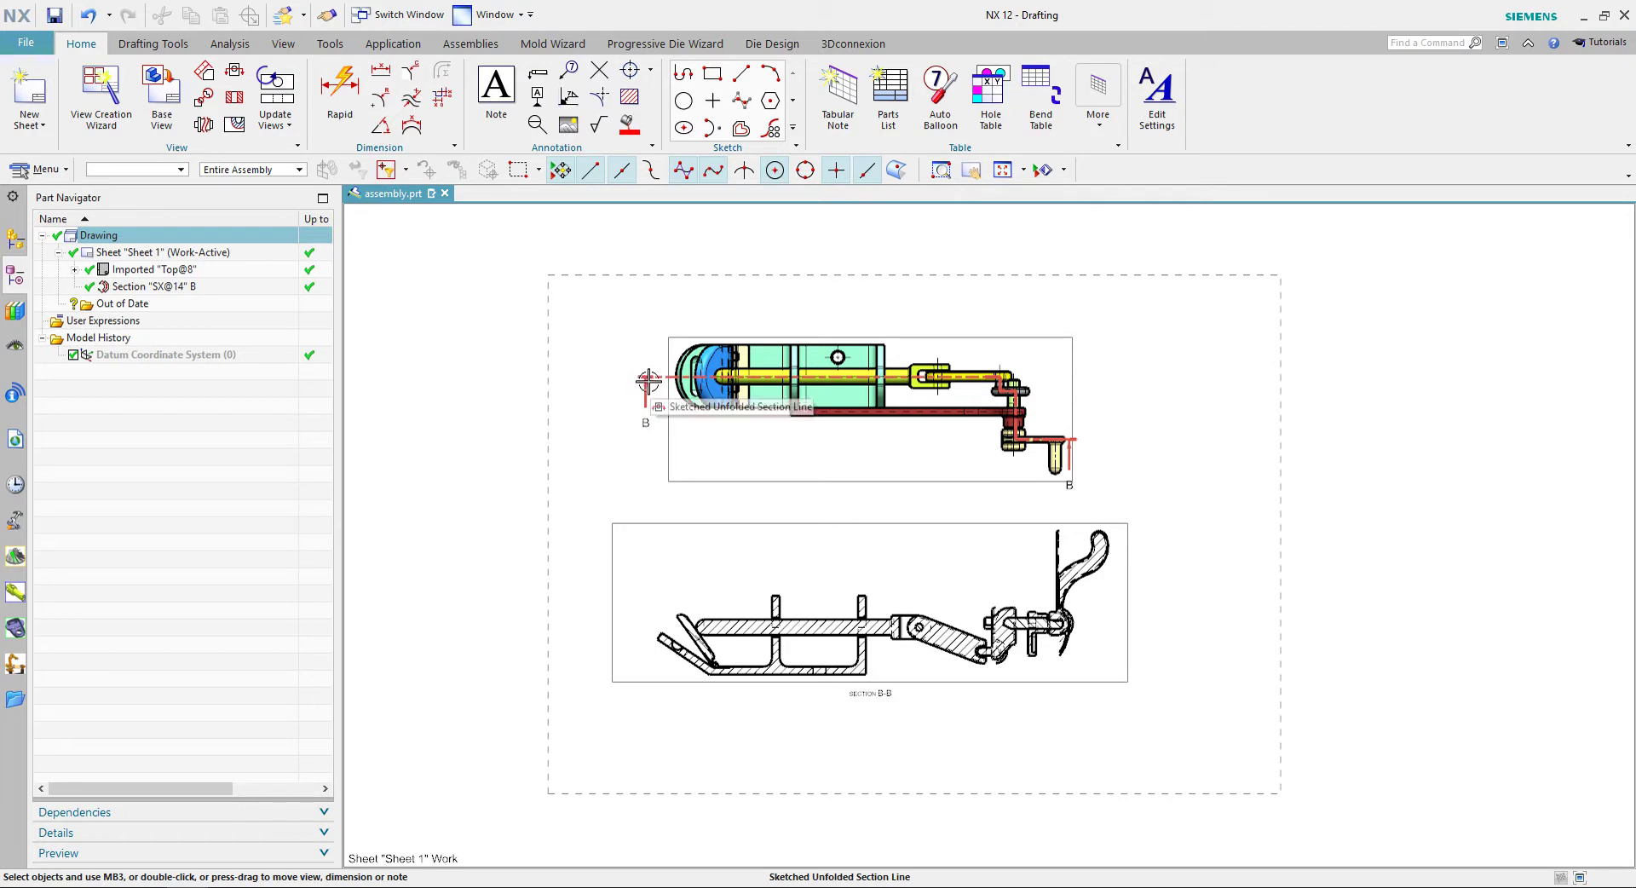
Delete section view B-B with its section line, and move the top view lower on the sheet.
left_click(612, 523)
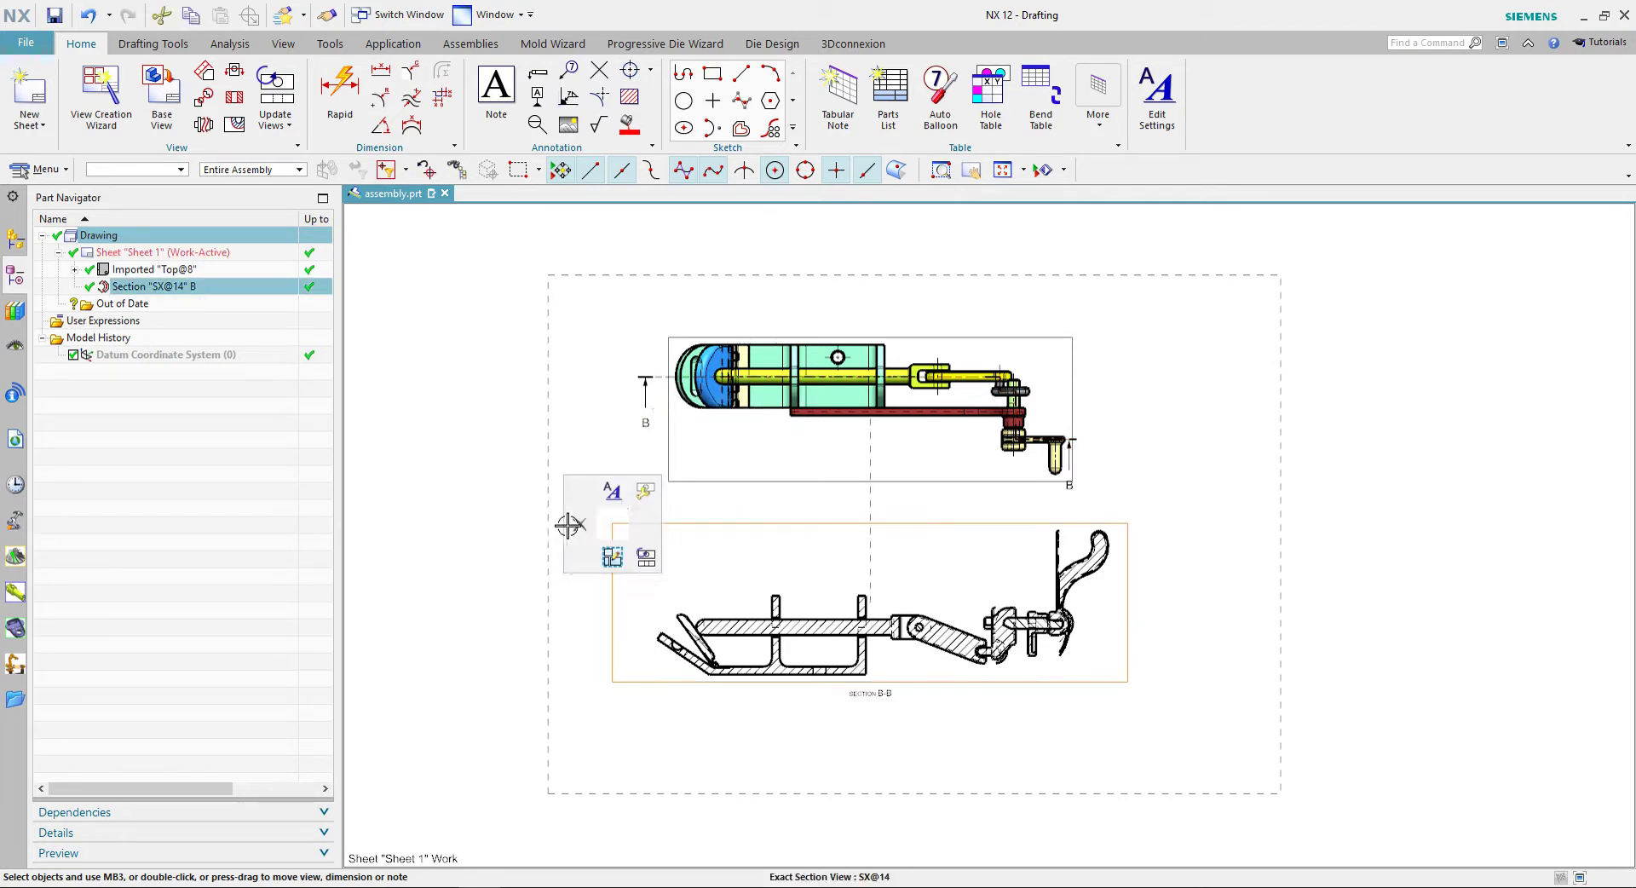
key("Delete")
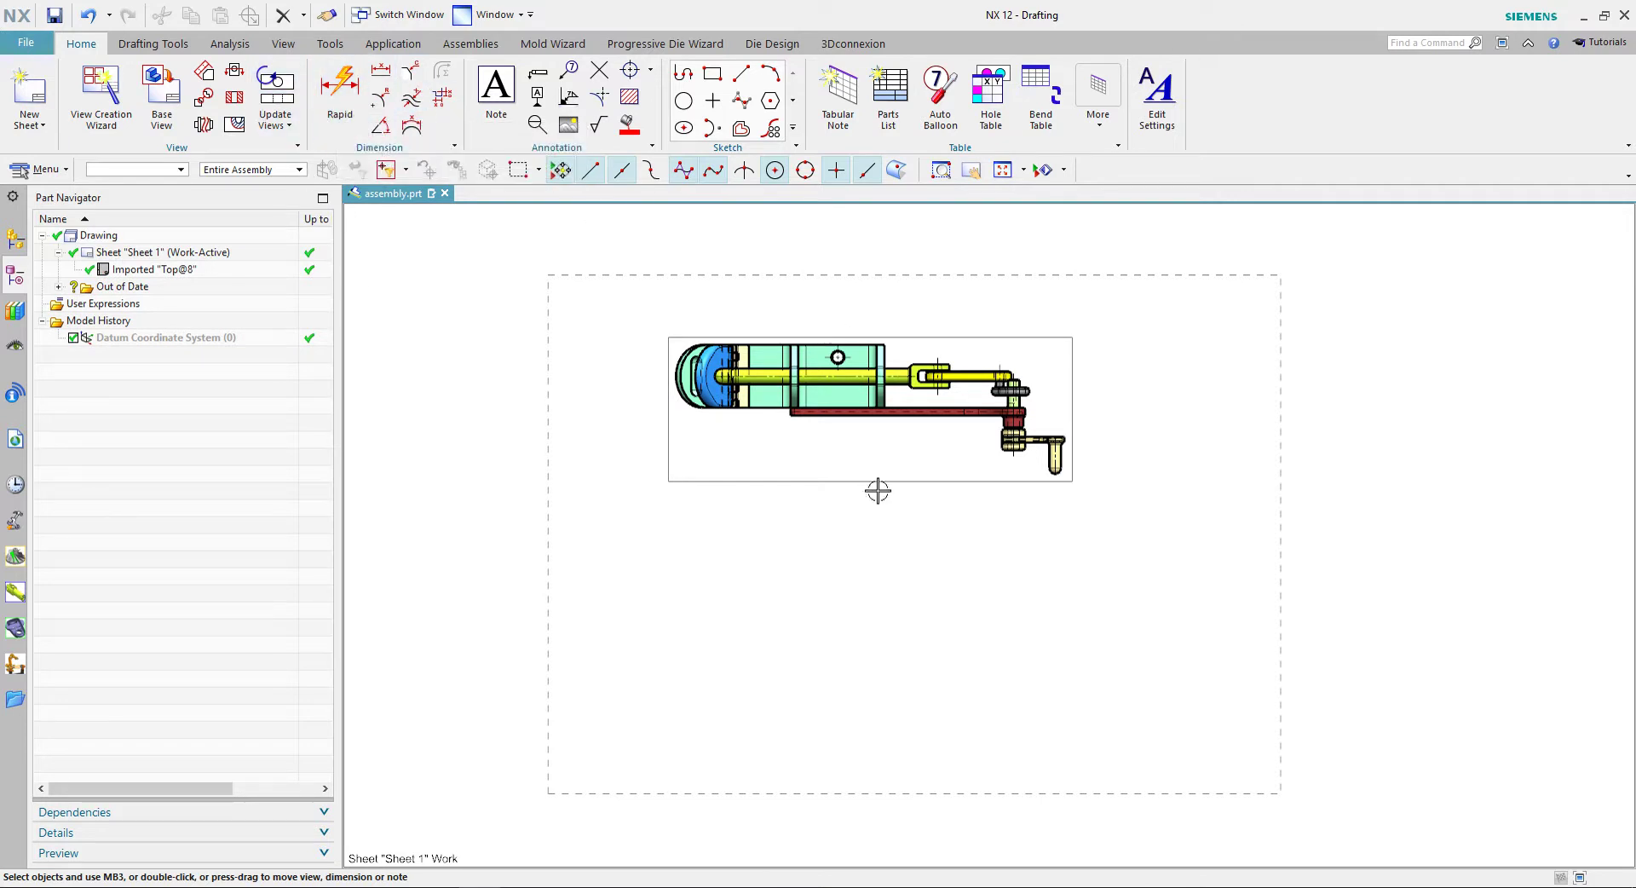
left_click_drag(871, 492, 869, 546)
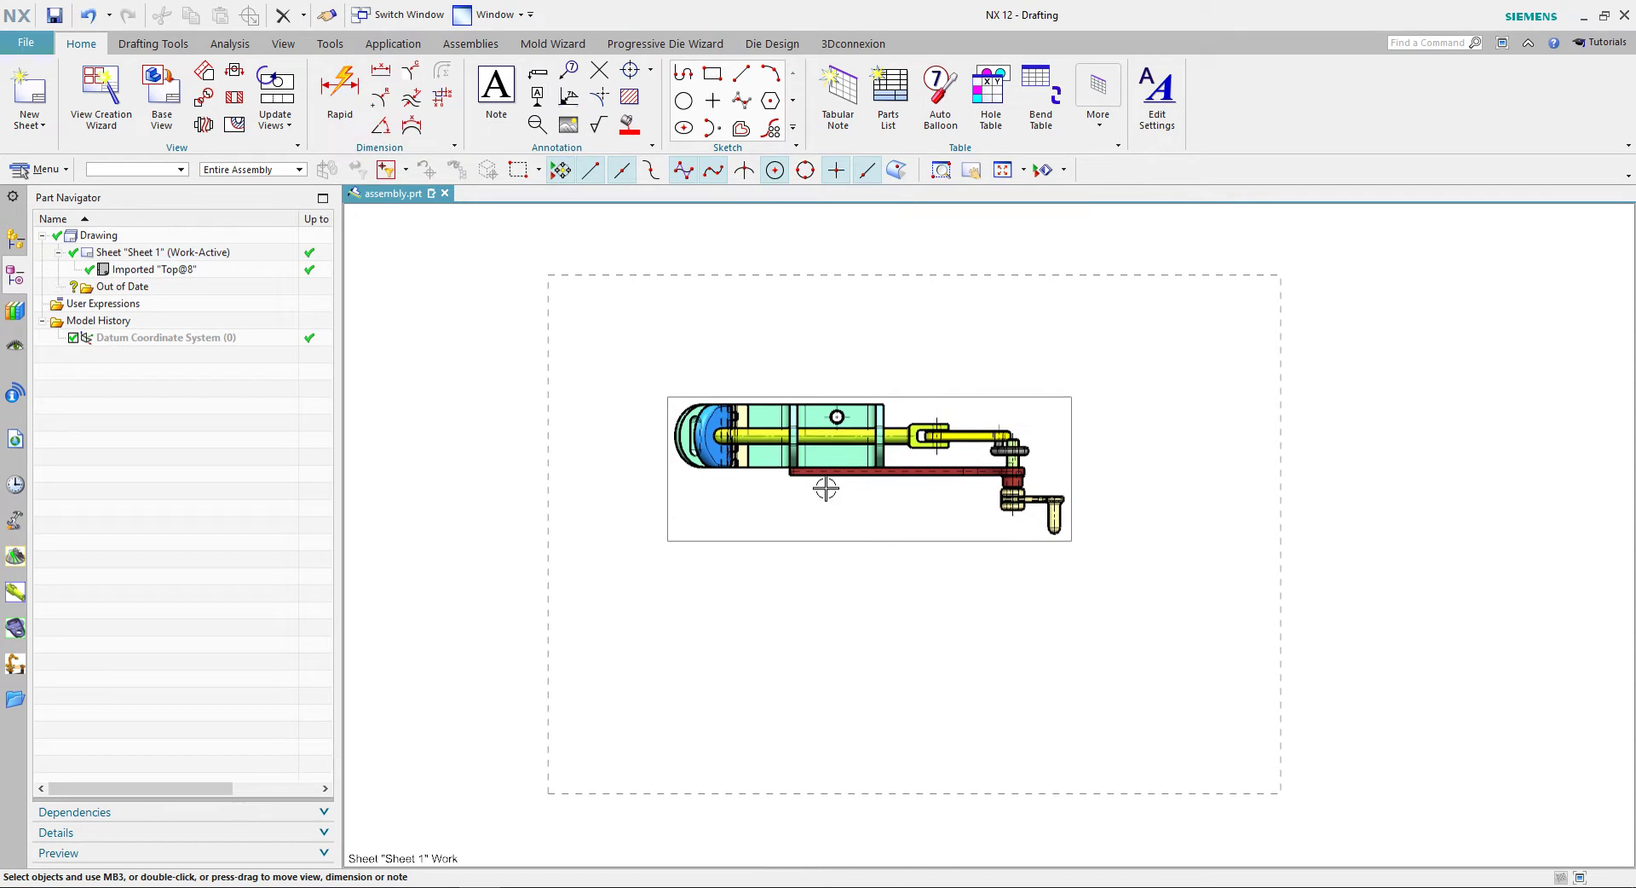
scroll(824, 490, "up", 1)
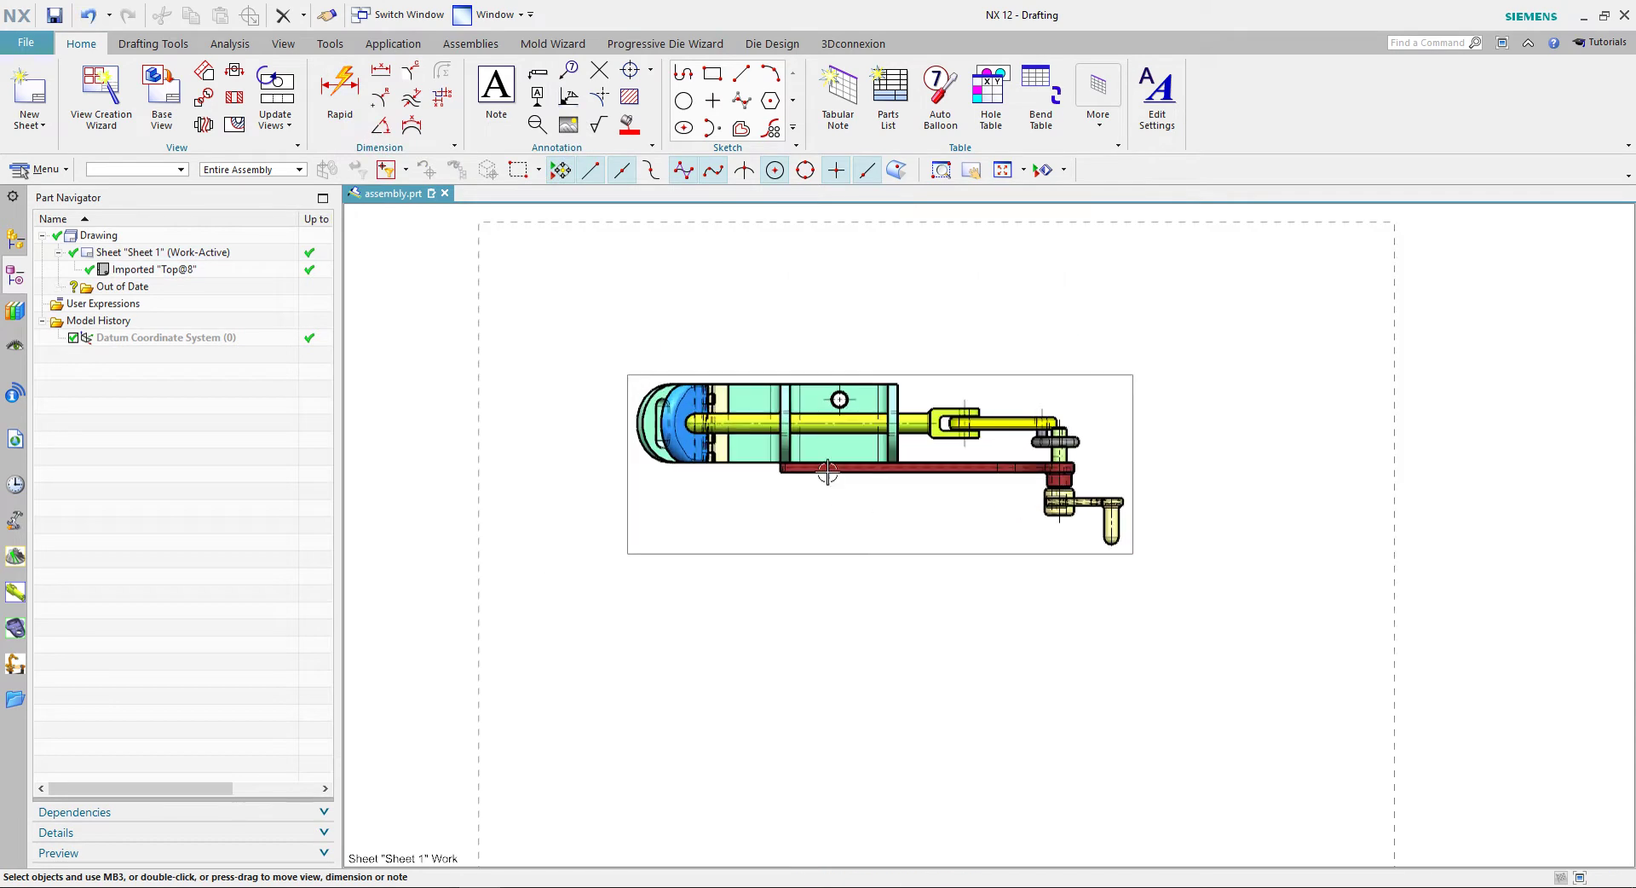
Place a 144,3 horizontal dimension above the view, from the cylinder's left edge to the hole centre.
left_click(342, 101)
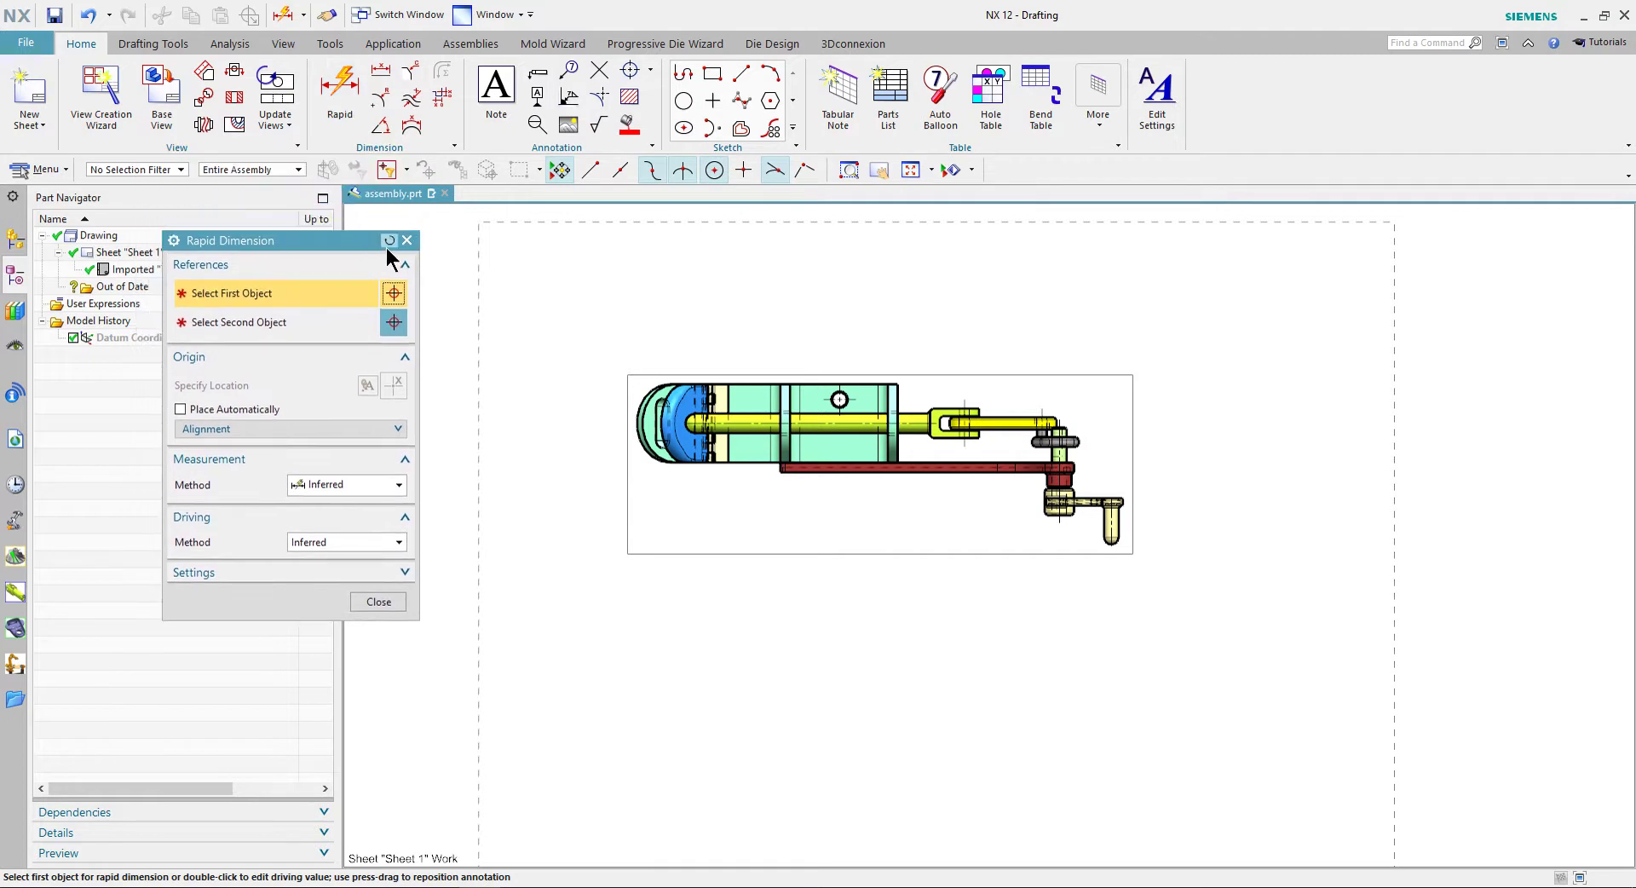
left_click(351, 484)
left_click(351, 484)
scroll(705, 365, "up", 2)
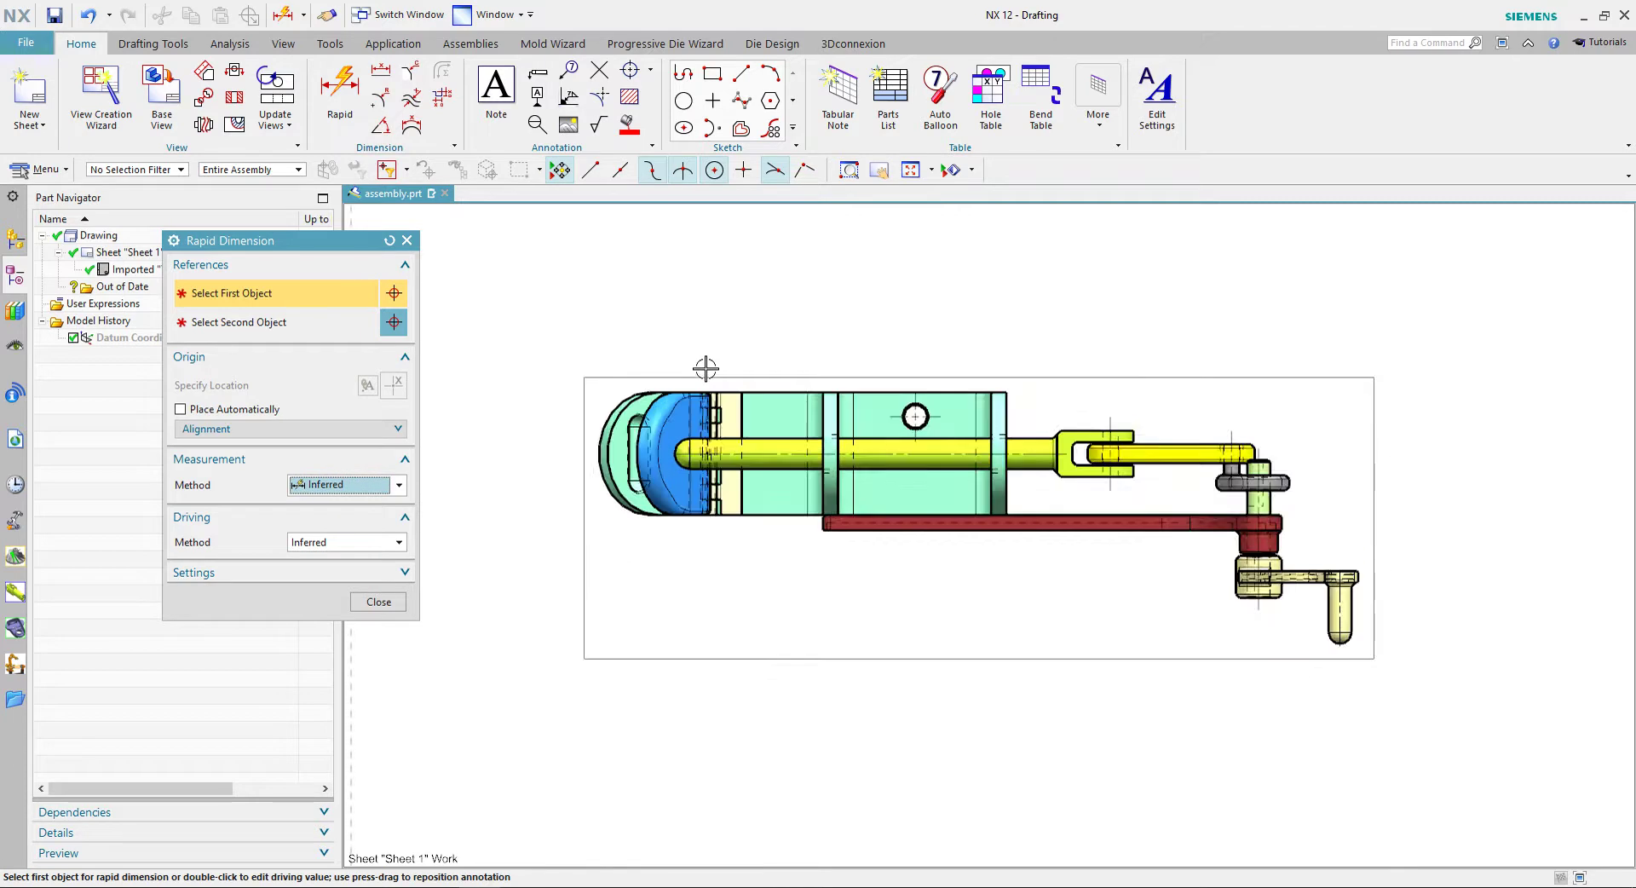
scroll(707, 375, "up", 2)
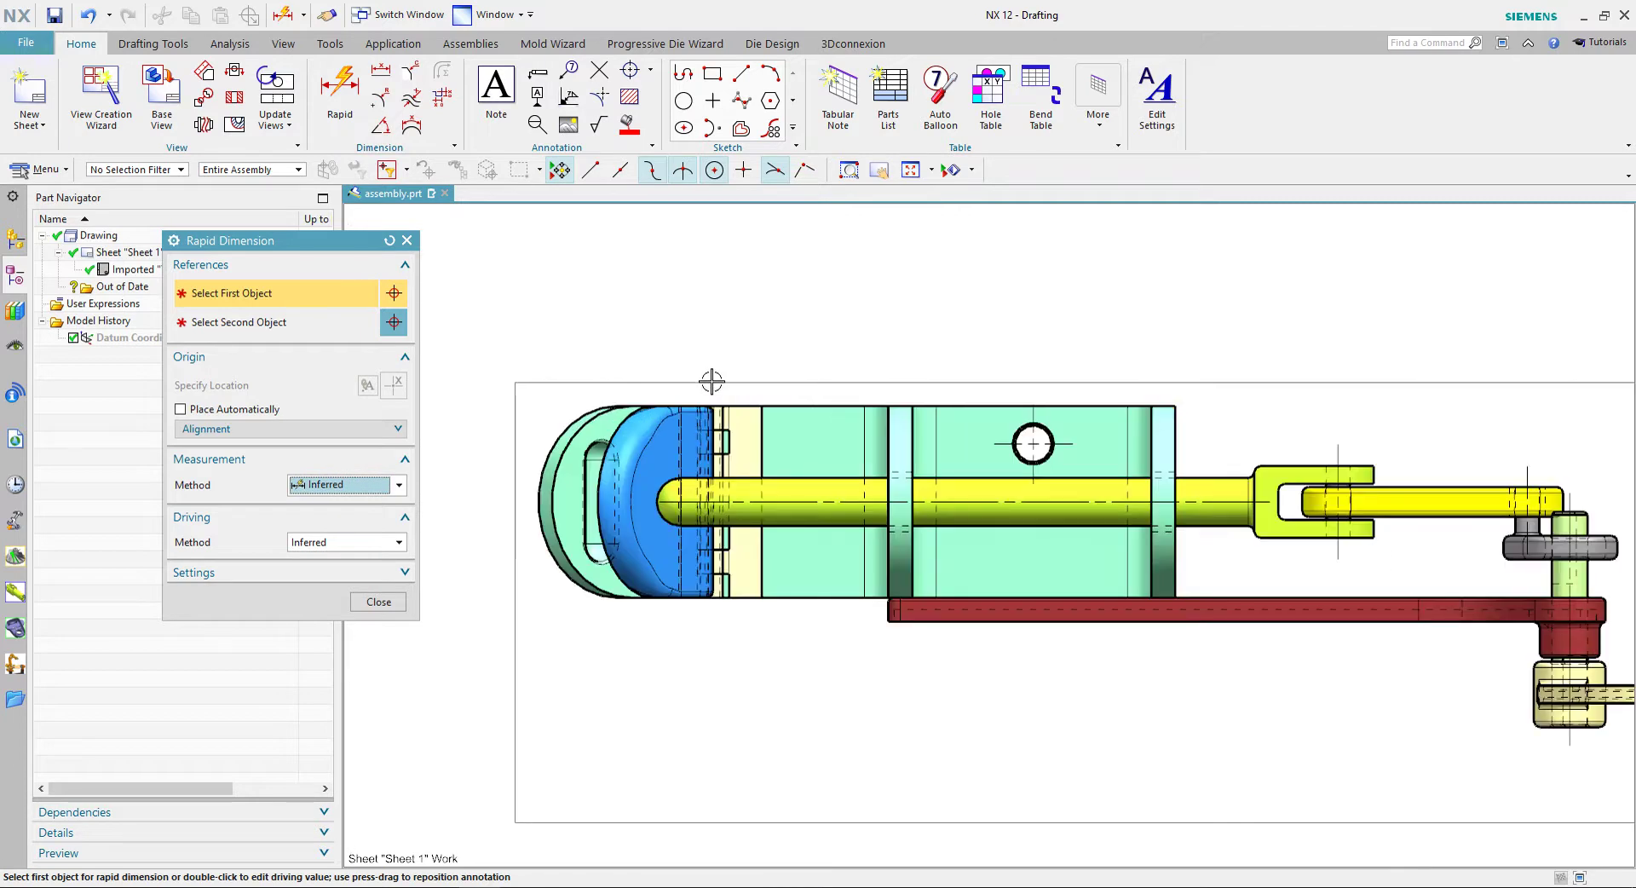
left_click(762, 407)
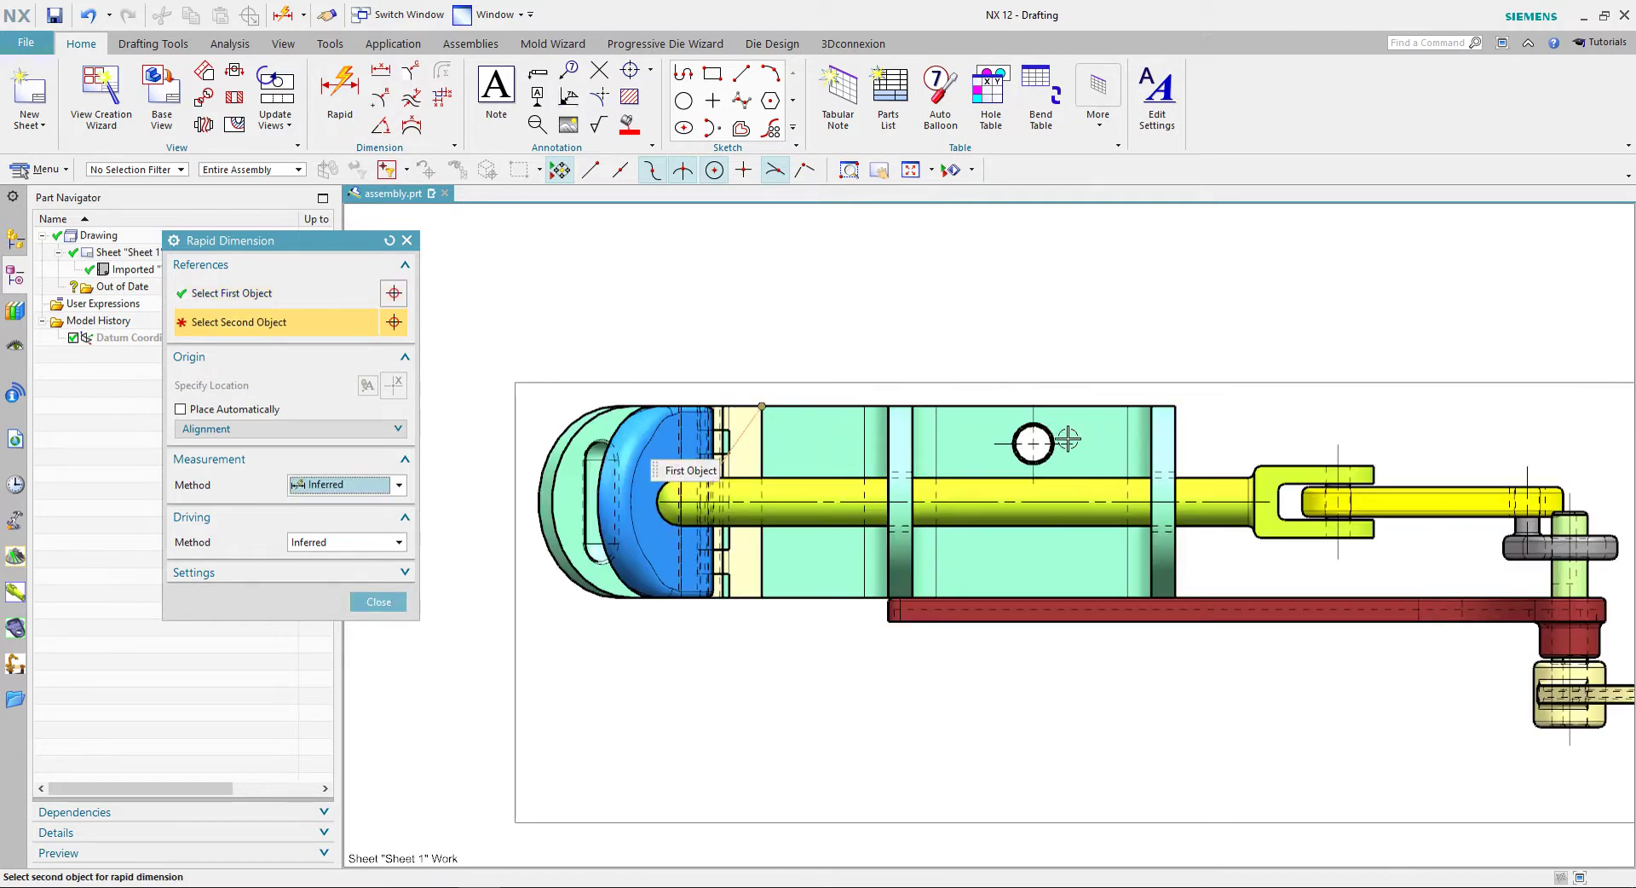
left_click(1034, 444)
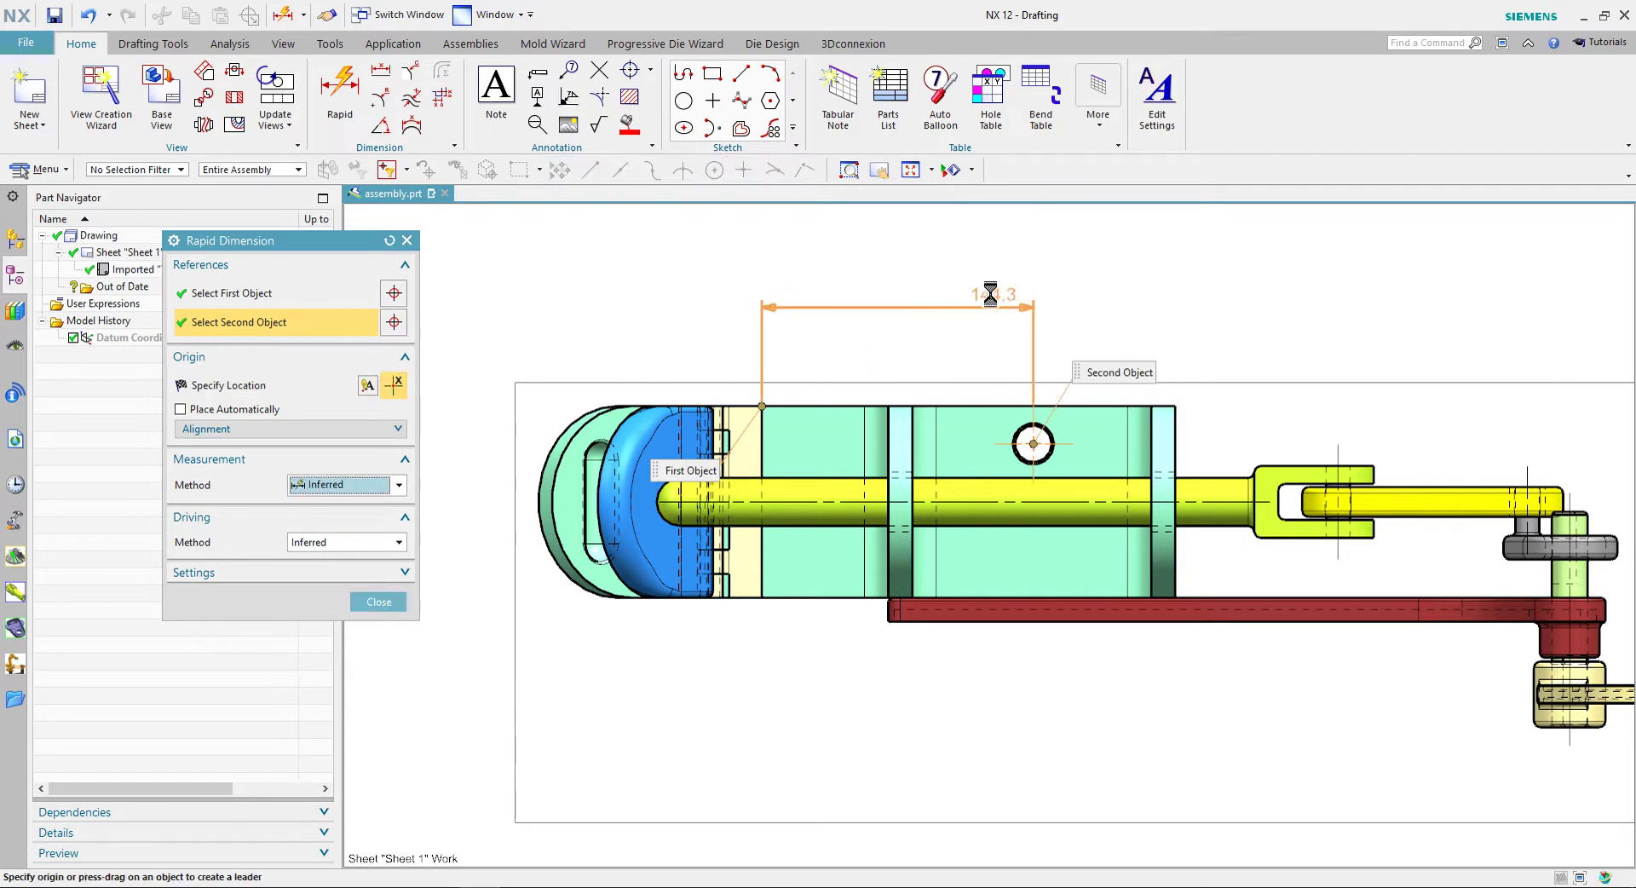
left_click(909, 288)
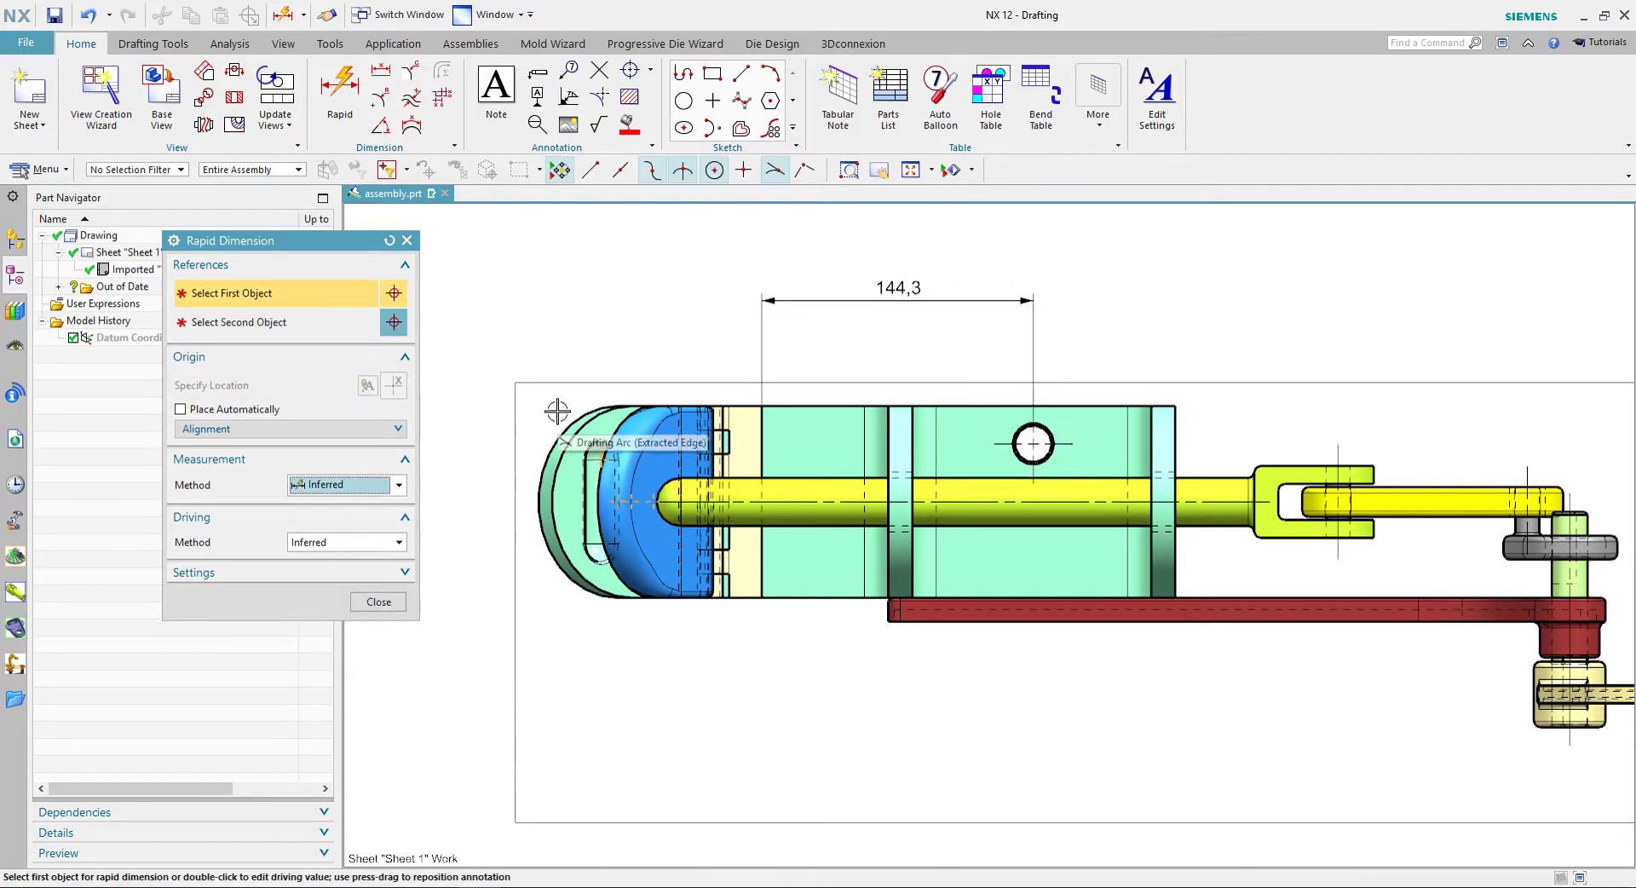
scroll(545, 383, "down", 1)
Place a 279,4 dimension below the assembly, from the cylinder's left arc centre to the red bar.
scroll(604, 582, "down", 1)
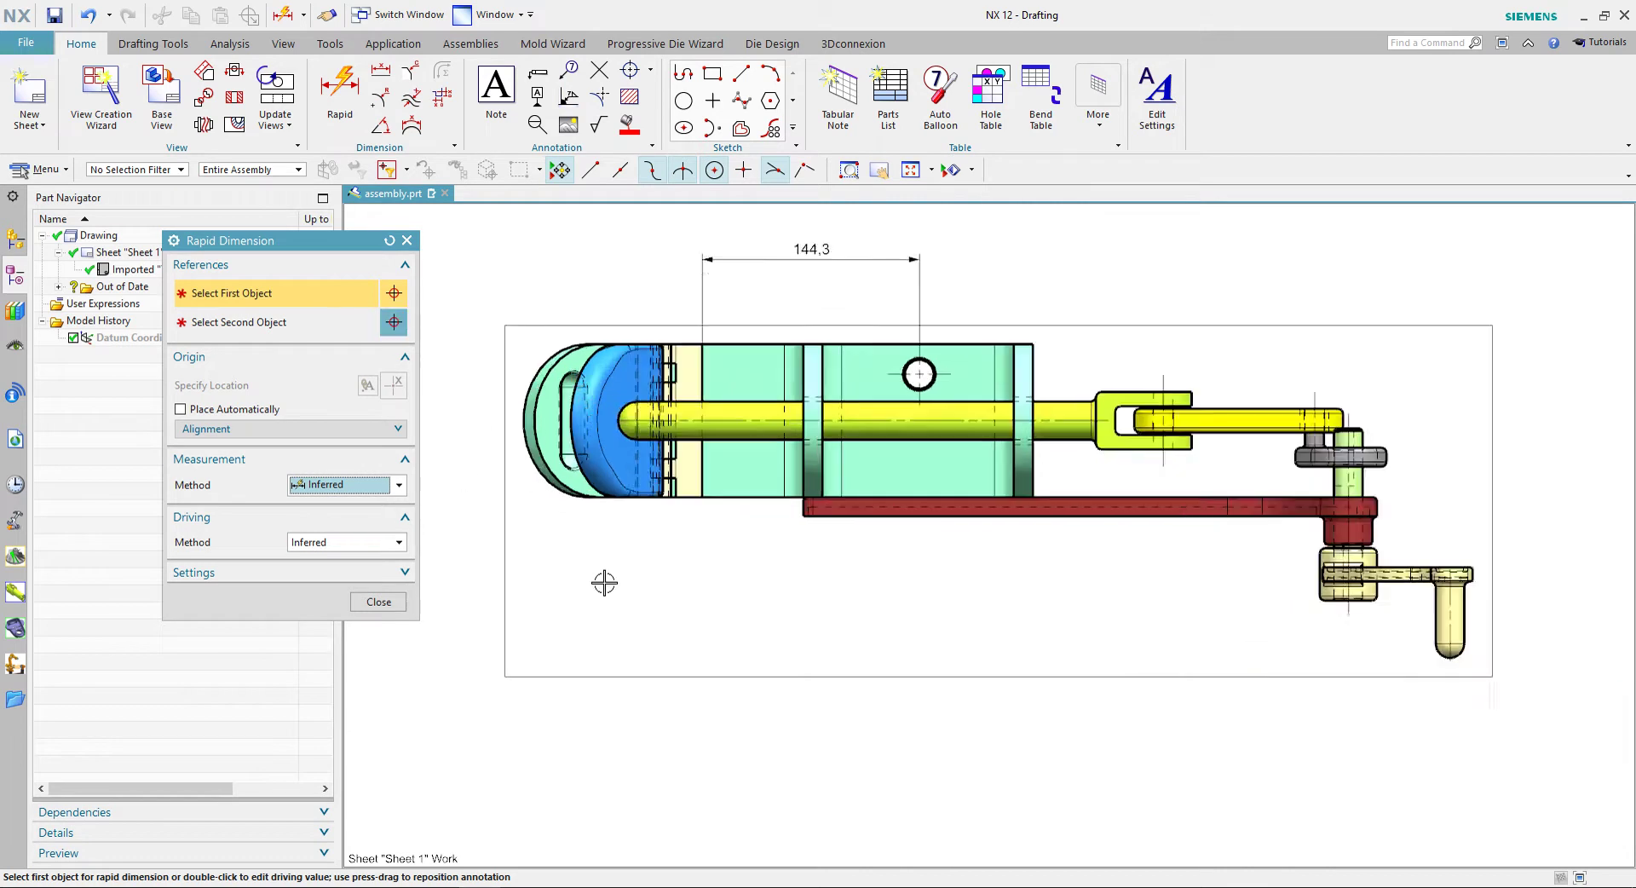
scroll(591, 551, "up", 1)
scroll(537, 464, "up", 1)
scroll(574, 434, "up", 2)
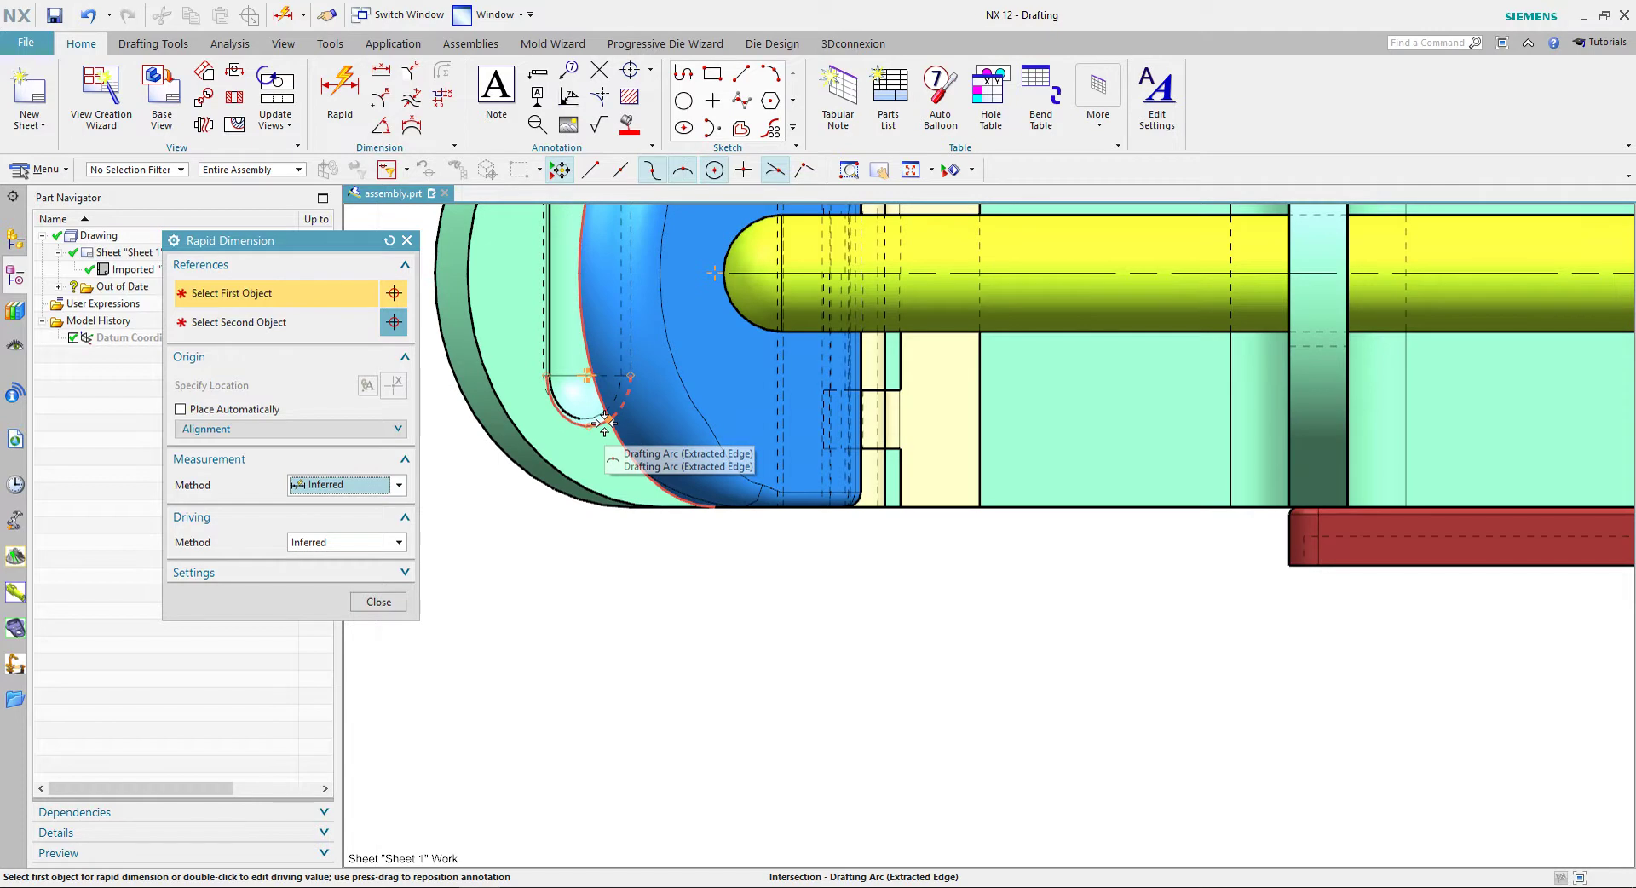
left_click(671, 435)
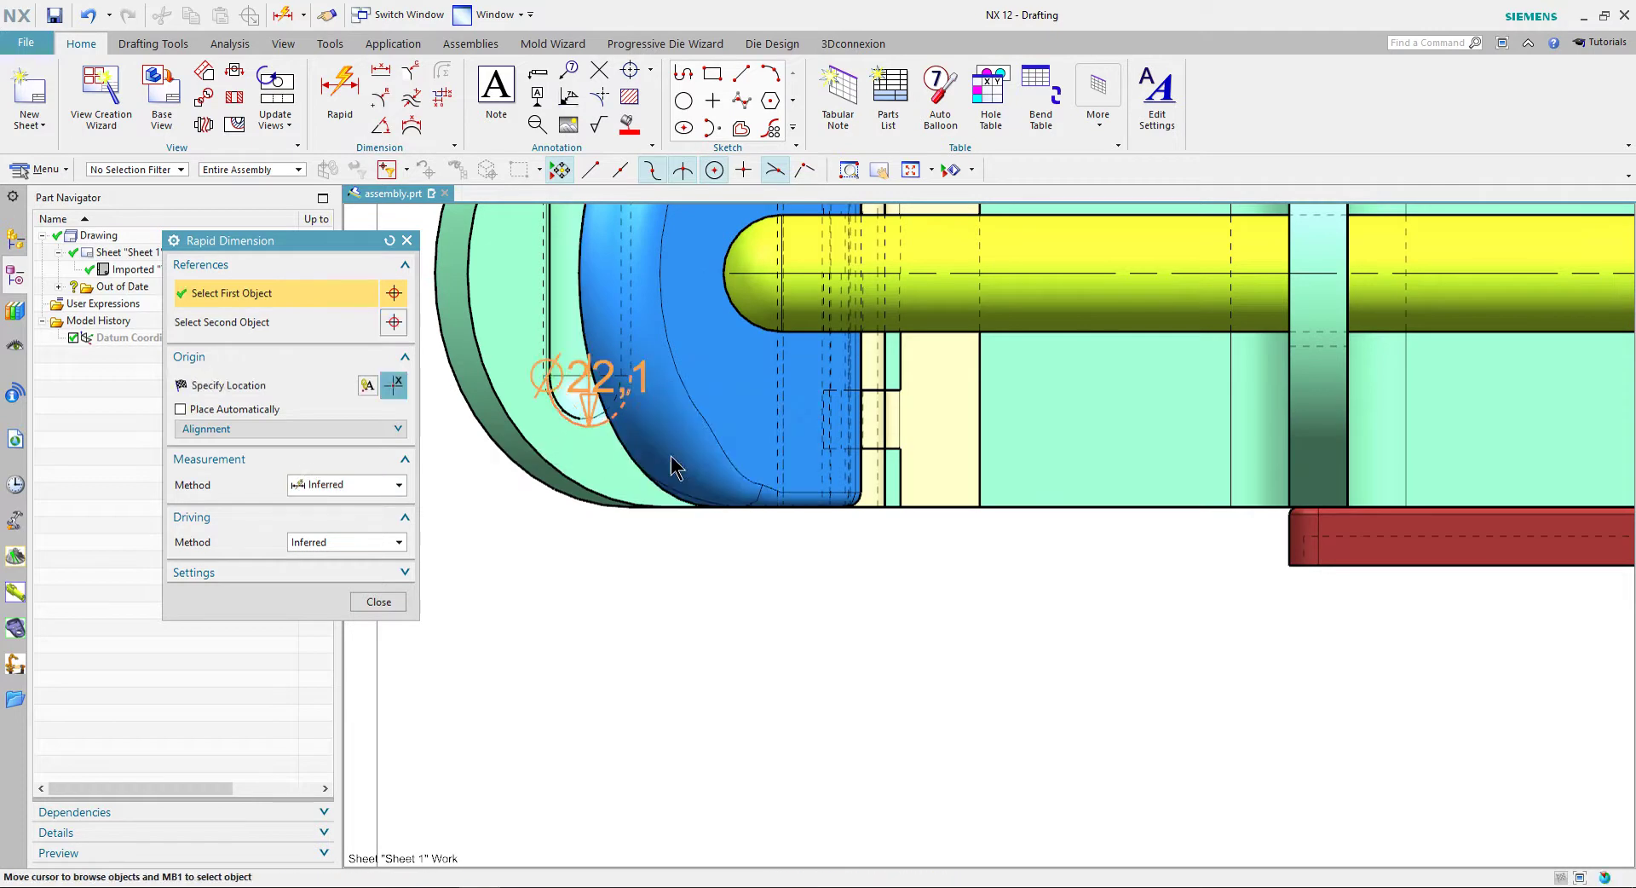
scroll(620, 454, "down", 3)
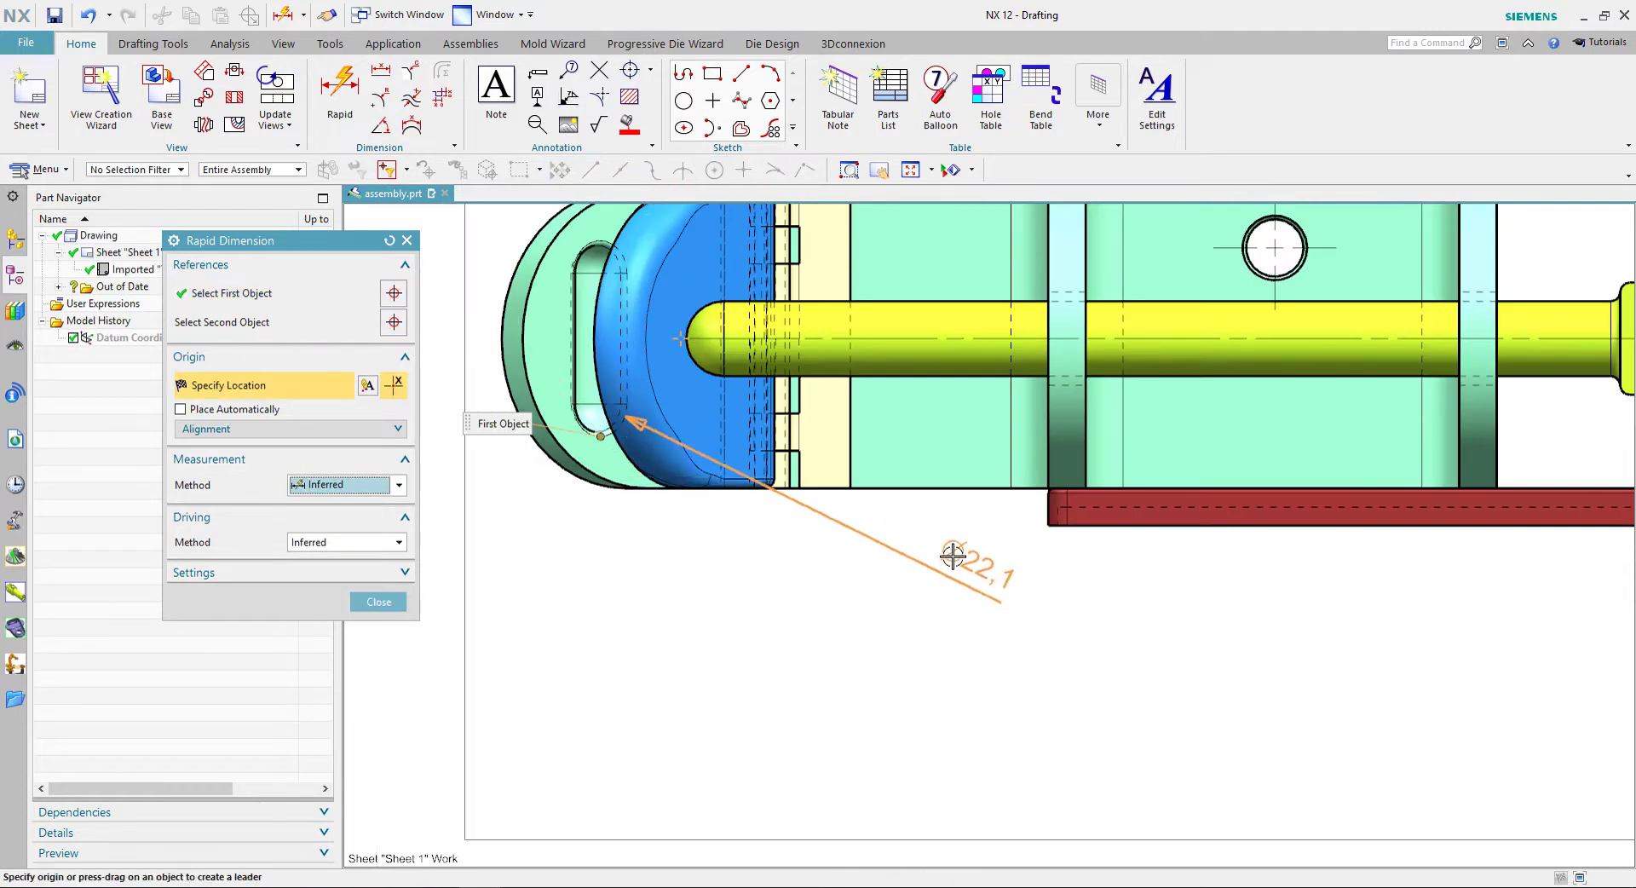
scroll(937, 554, "down", 2)
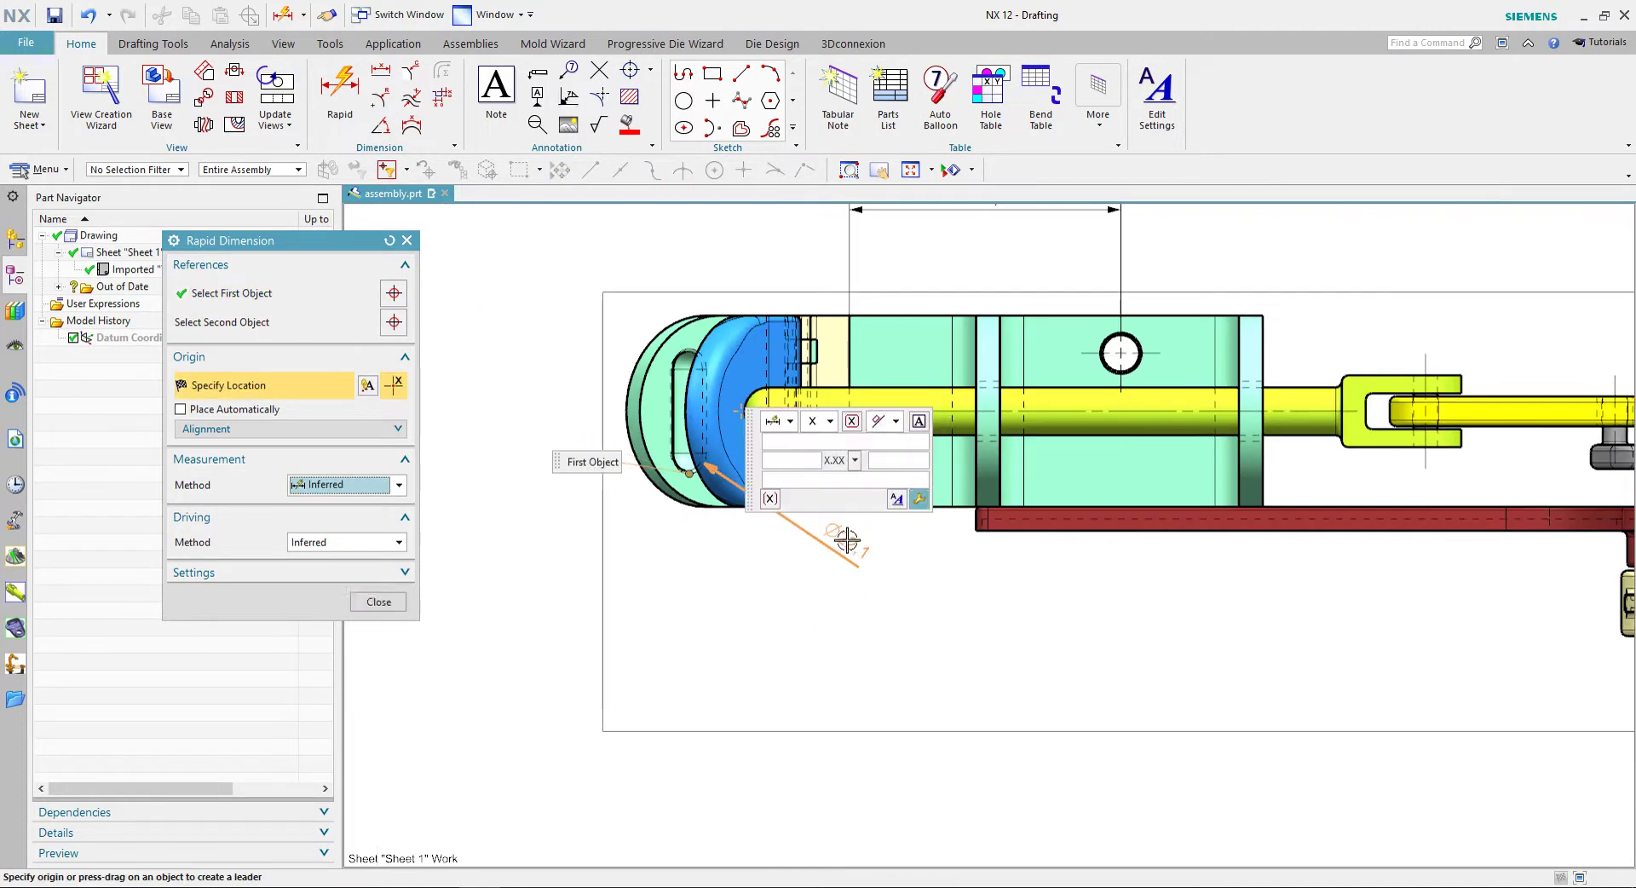
left_click(1214, 503)
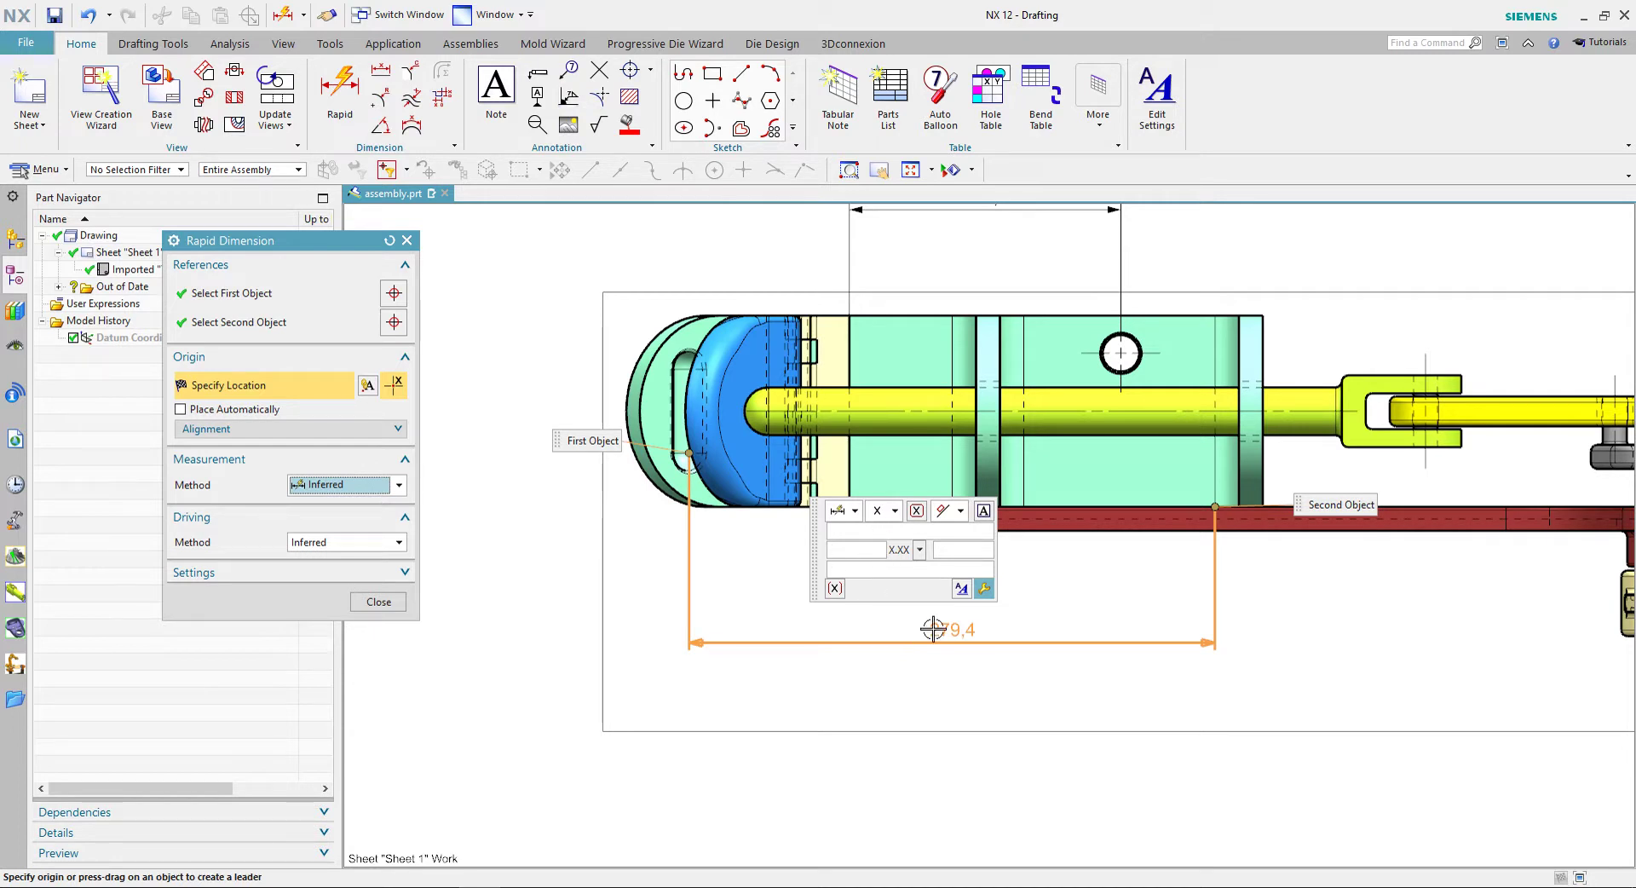
mouse_move(922, 631)
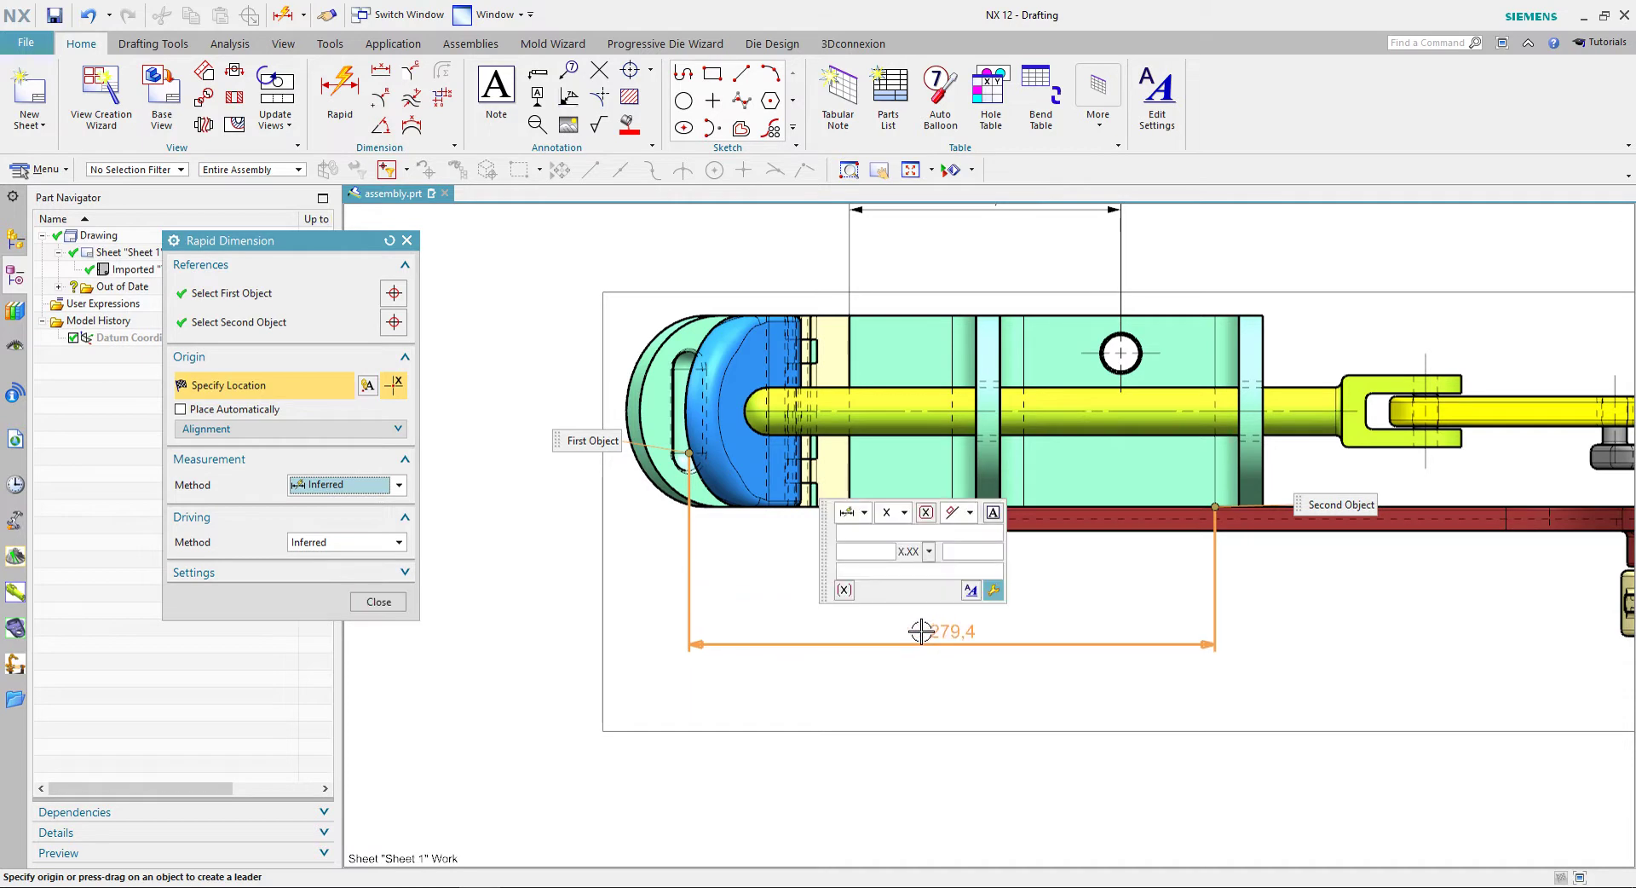
left_click(906, 511)
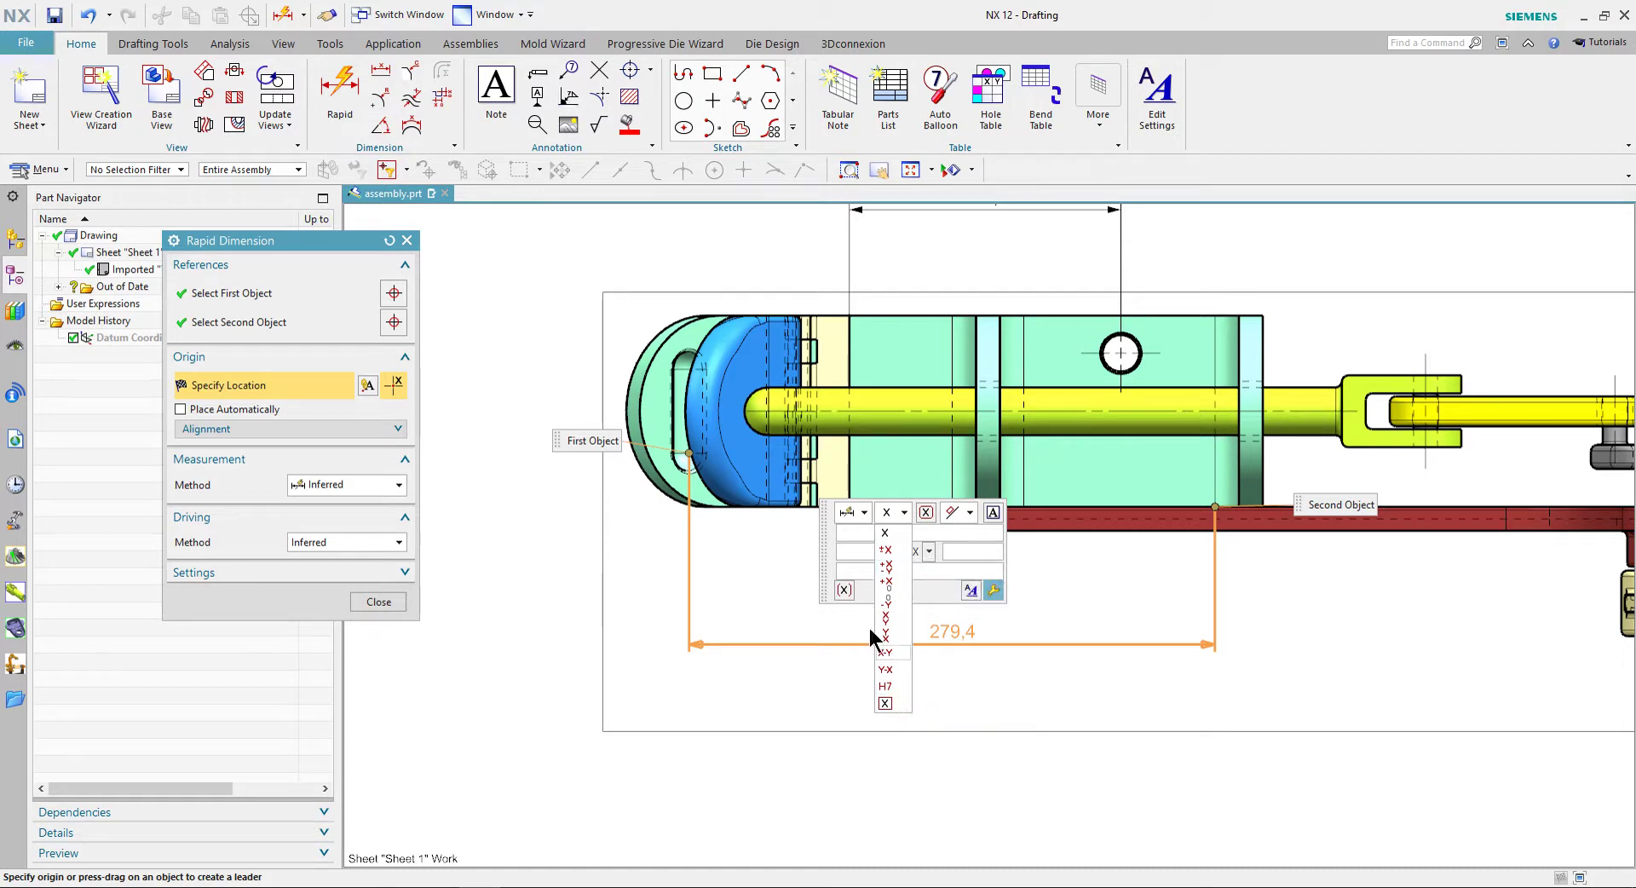
left_click(899, 637)
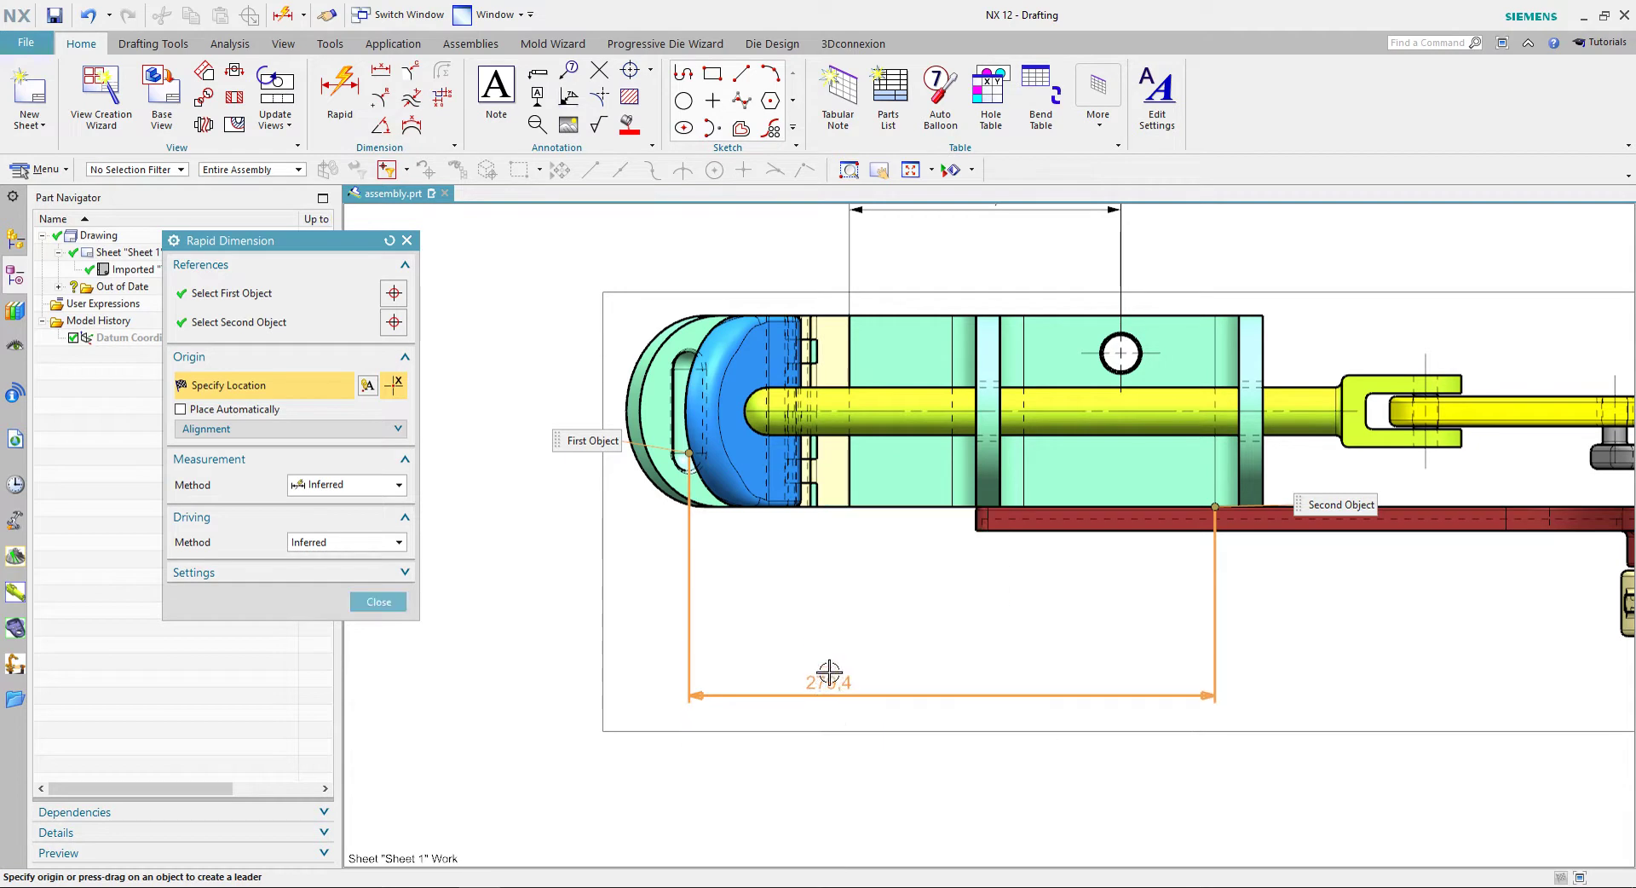
left_click(855, 610)
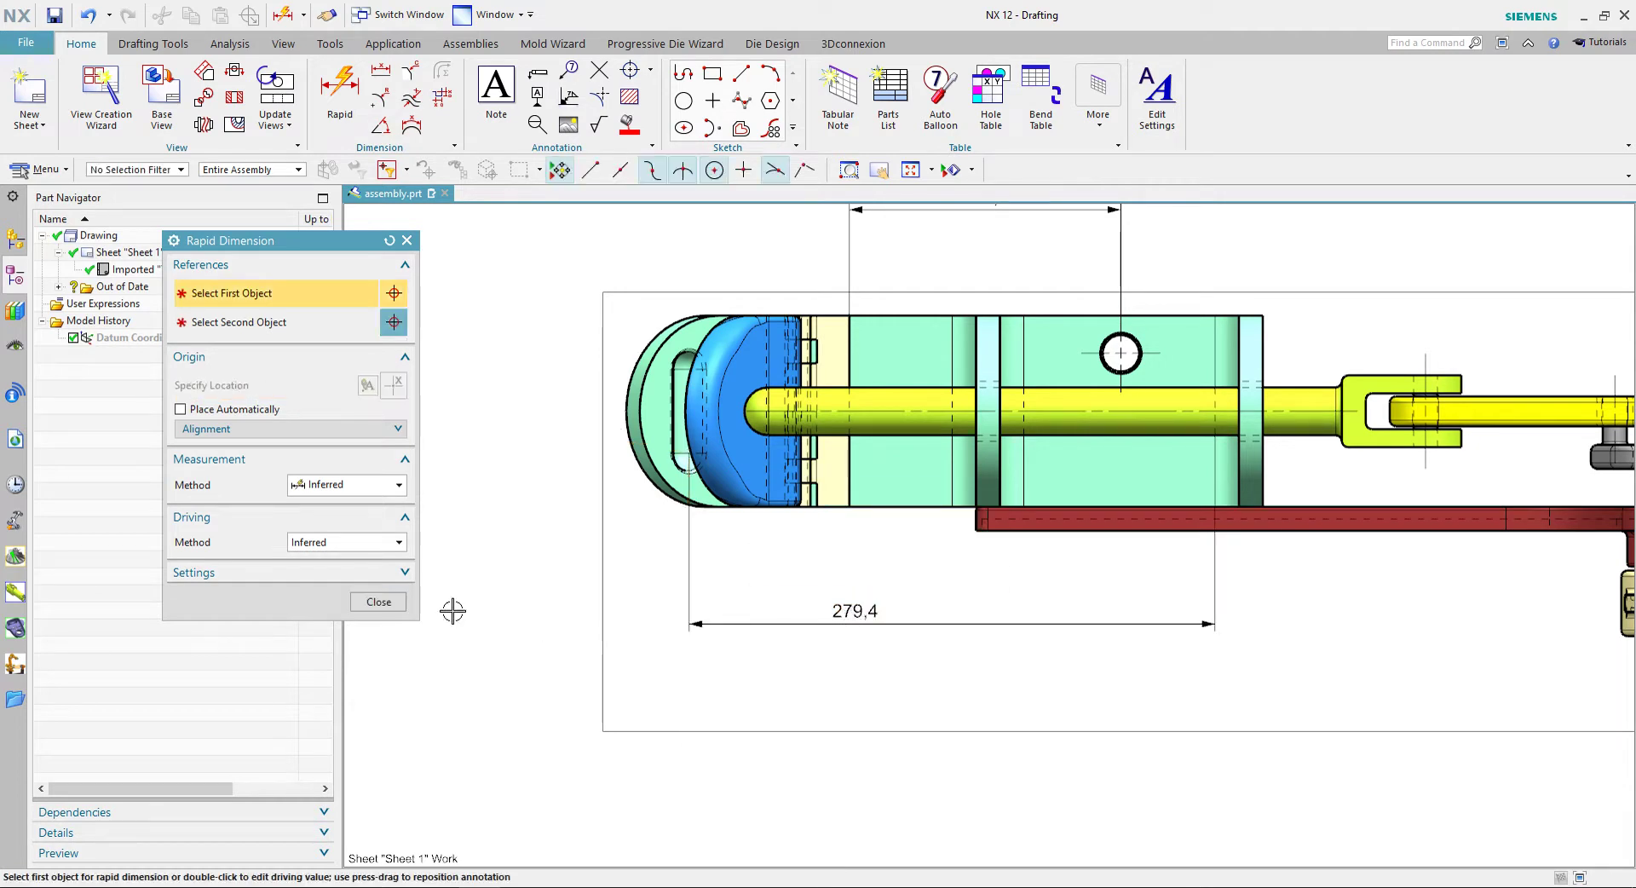
Finish Rapid Dimension and open a widened Settings dialog for the 279,4 dimension.
left_click(370, 603)
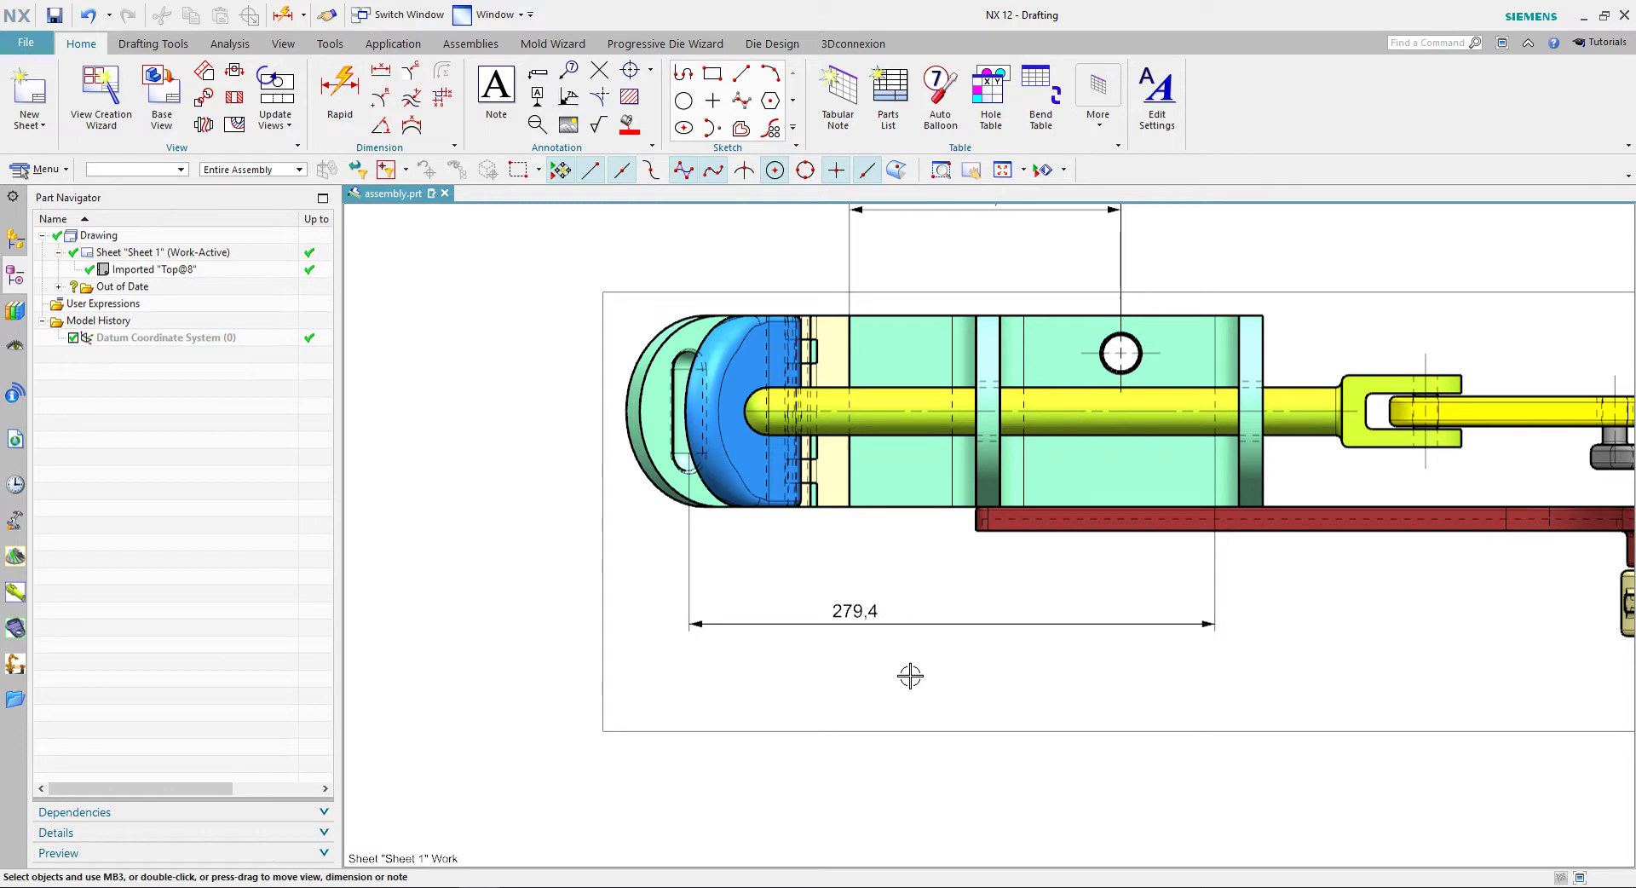
middle_click_drag(777, 676, 694, 749)
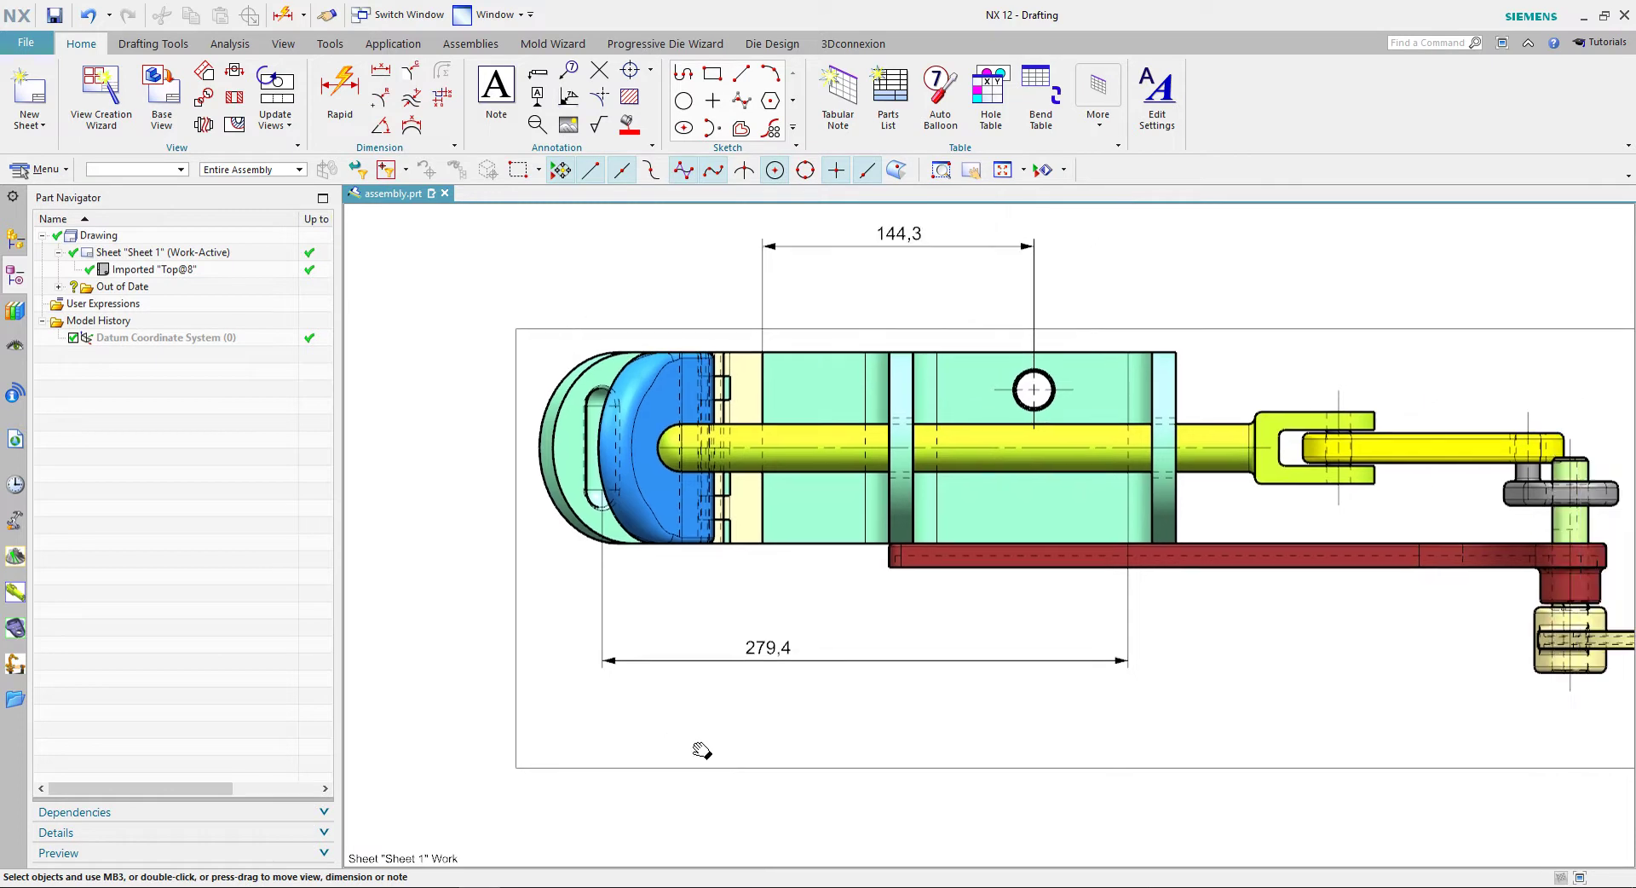
right_click(773, 650)
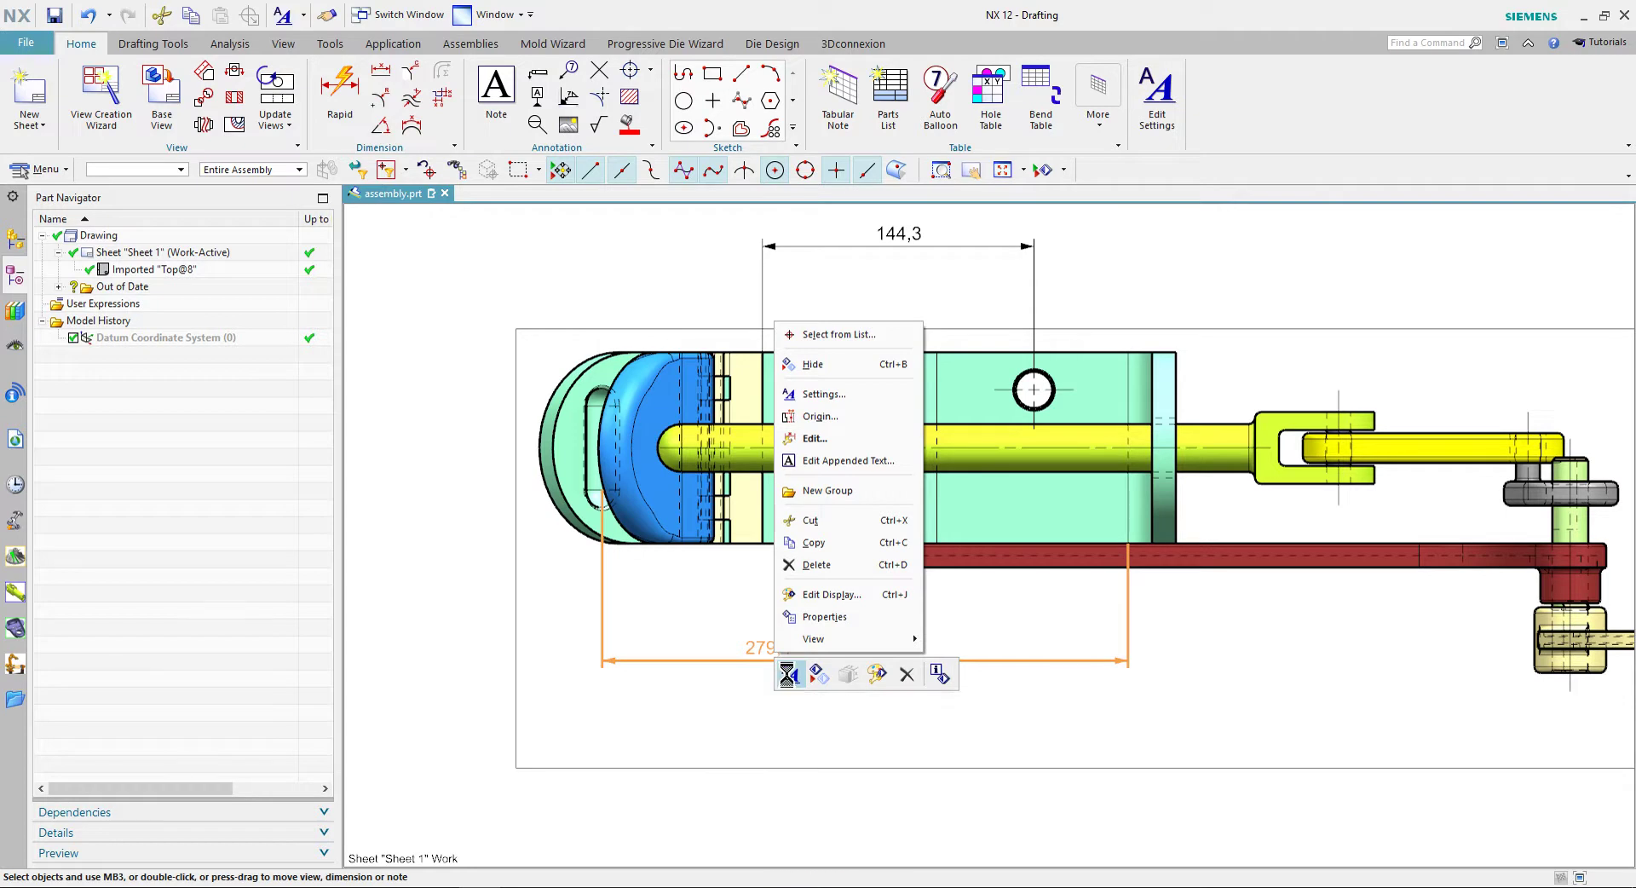
left_click(790, 674)
left_click_drag(670, 414, 530, 419)
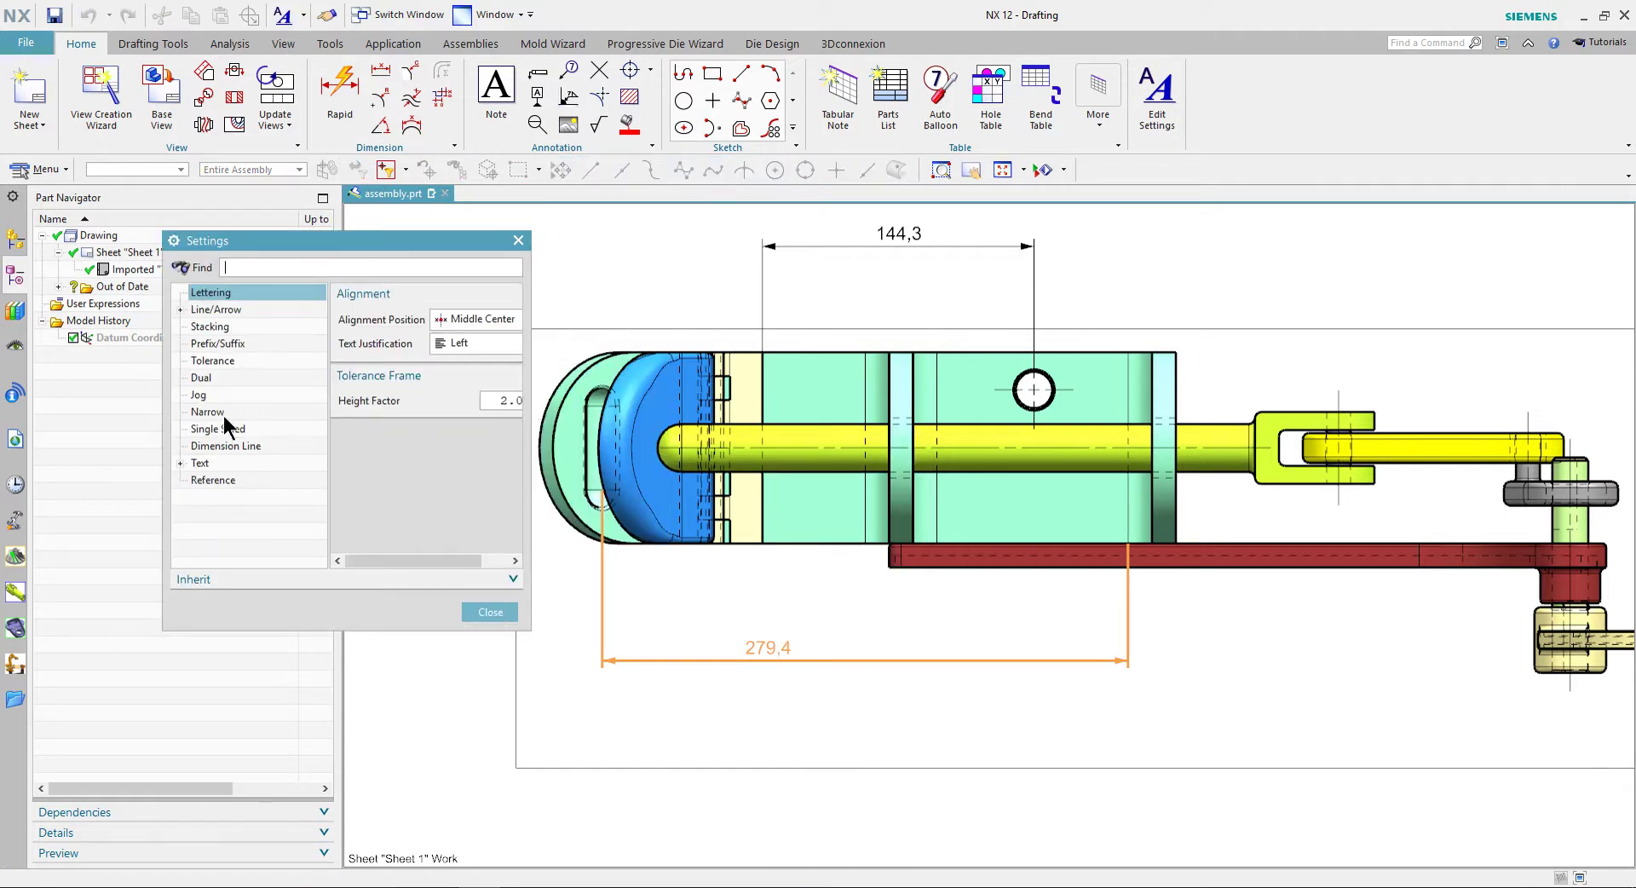
left_click_drag(162, 397, 76, 397)
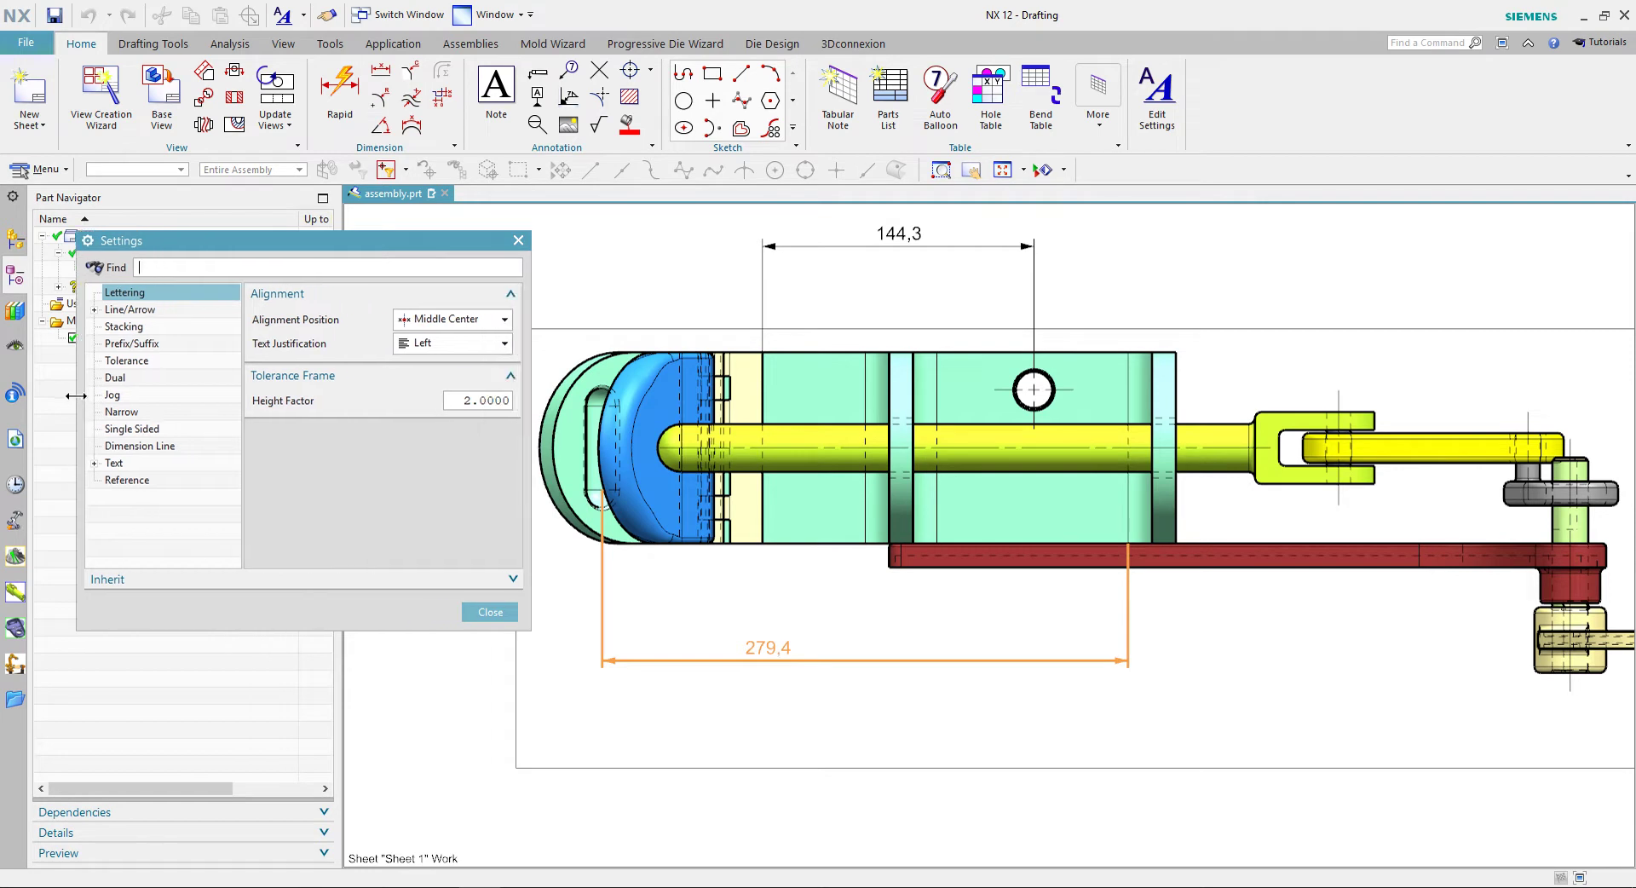
Give the 279,4 dimension an equal bilateral ±0.12 tolerance with 3 decimal places.
left_click(130, 360)
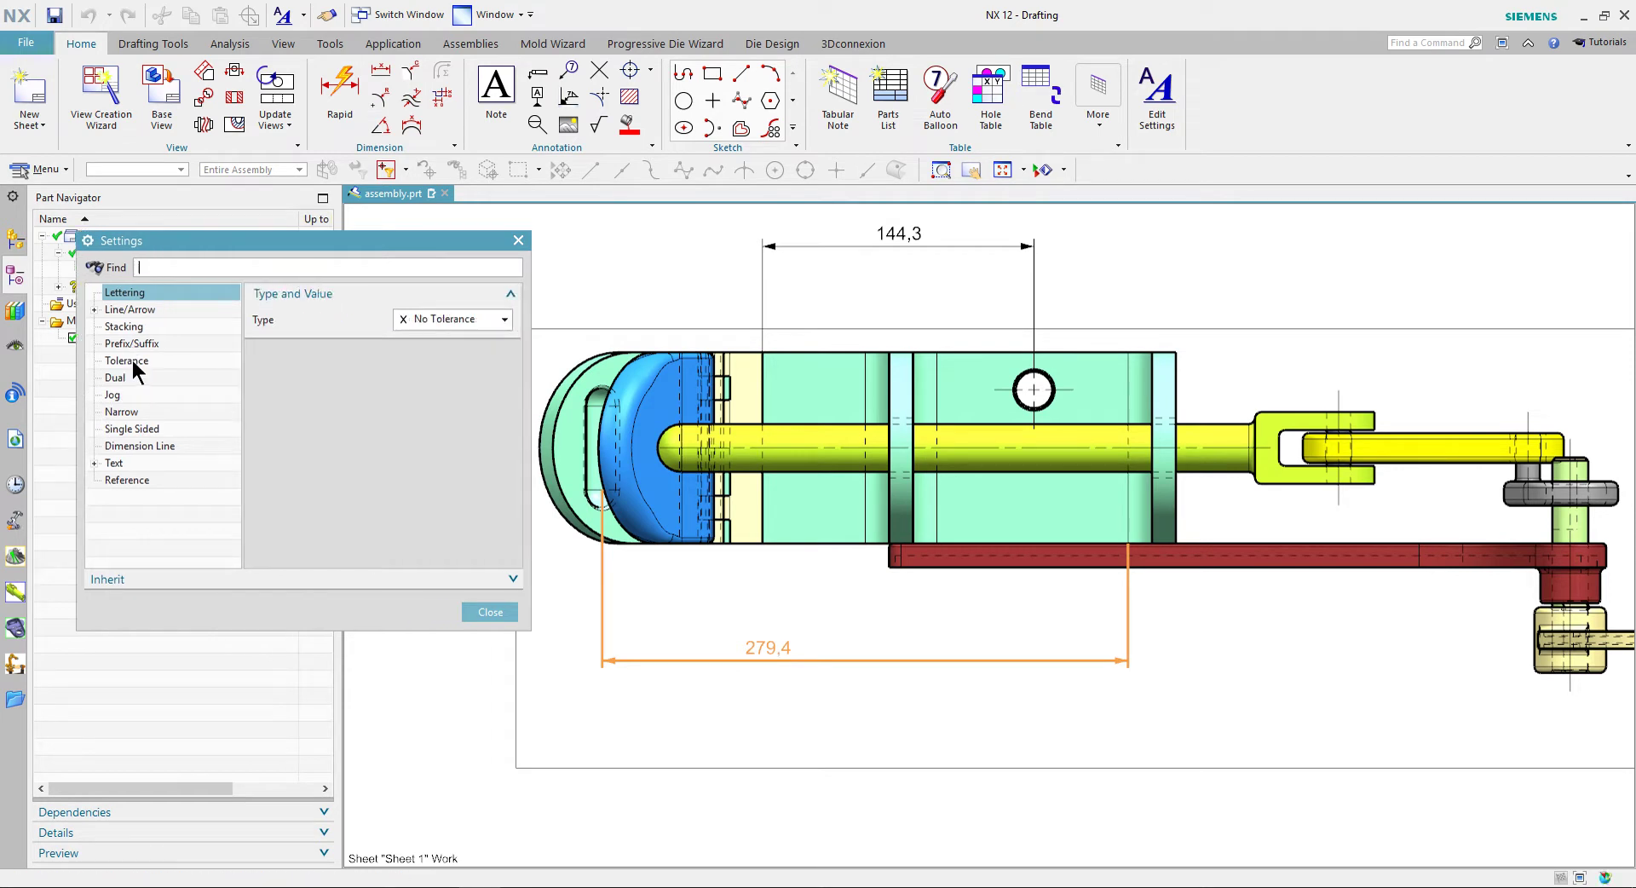
left_click(447, 319)
left_click(435, 357)
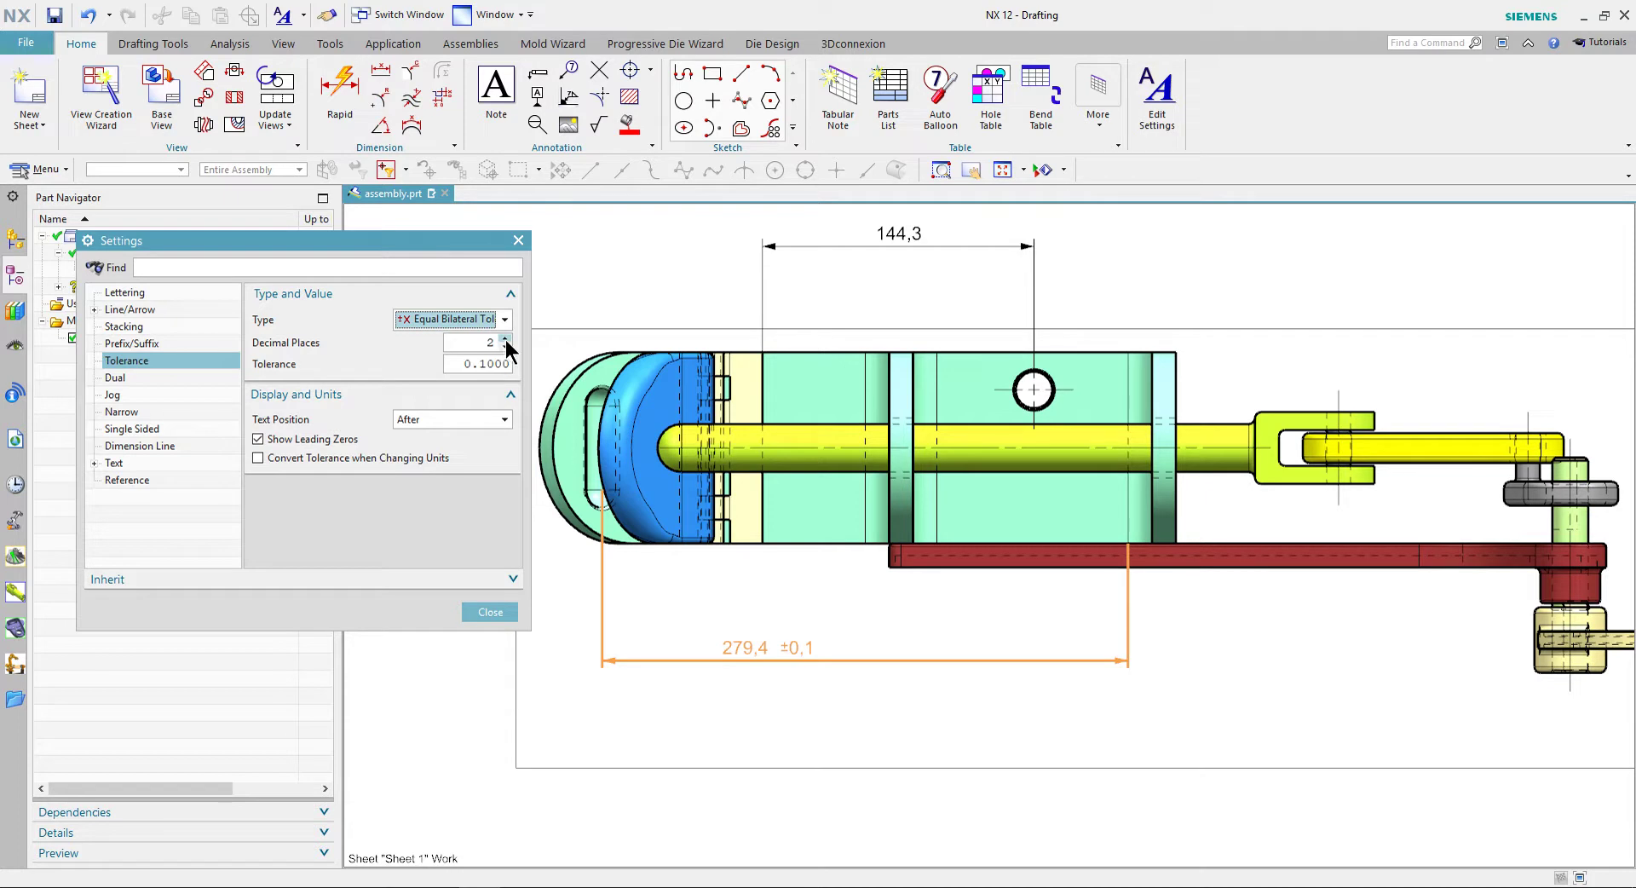
left_click(507, 339)
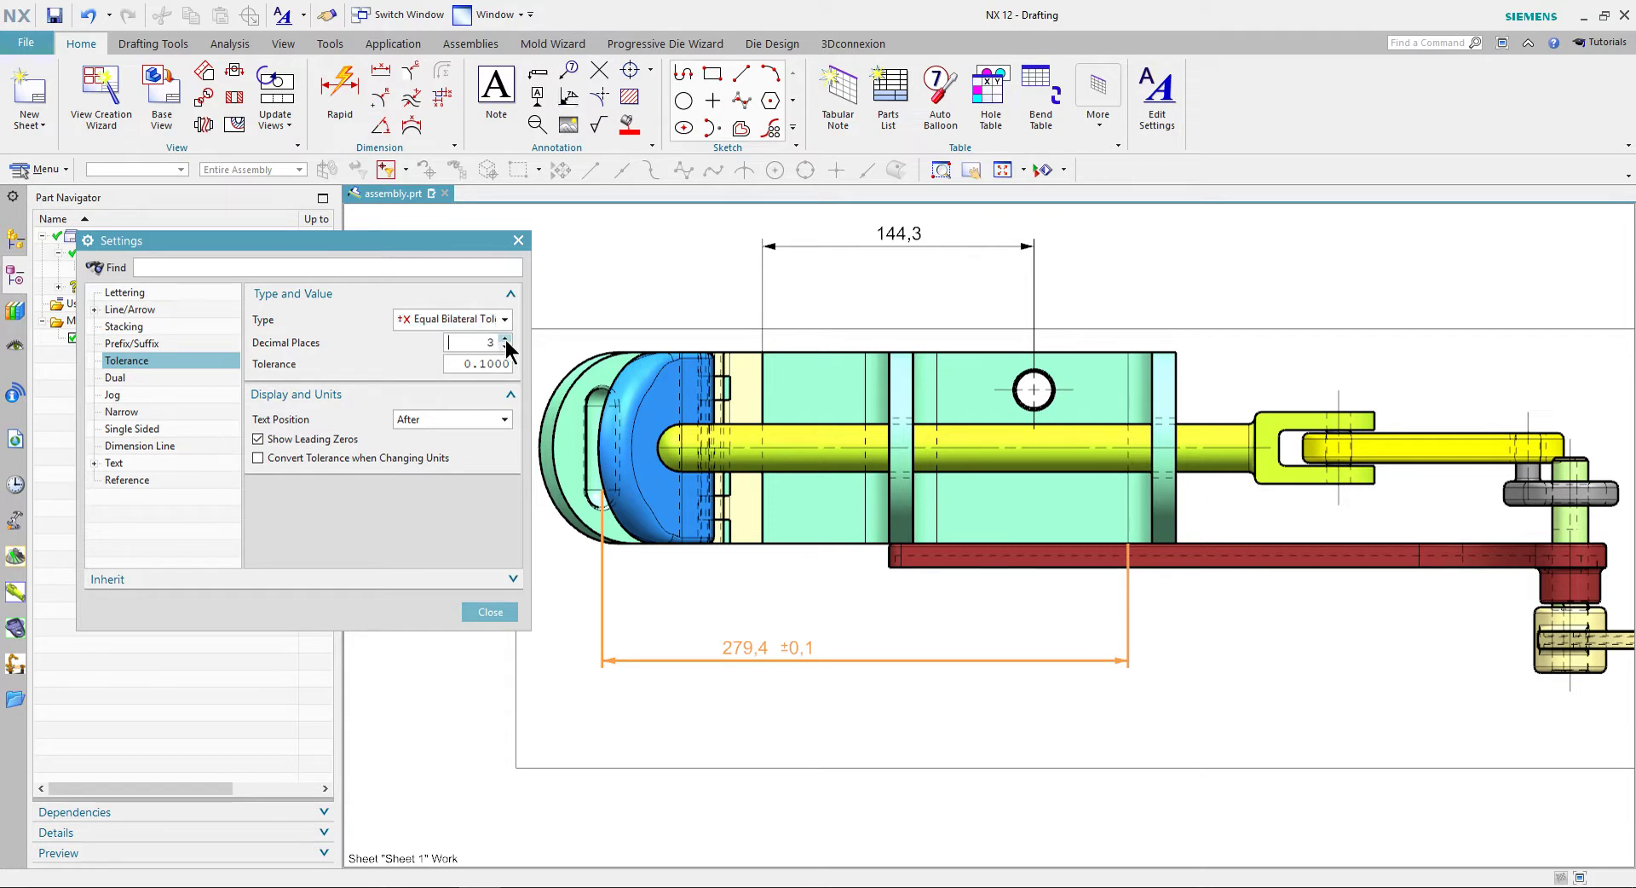
left_click(484, 365)
type("0.1200")
left_click(469, 342)
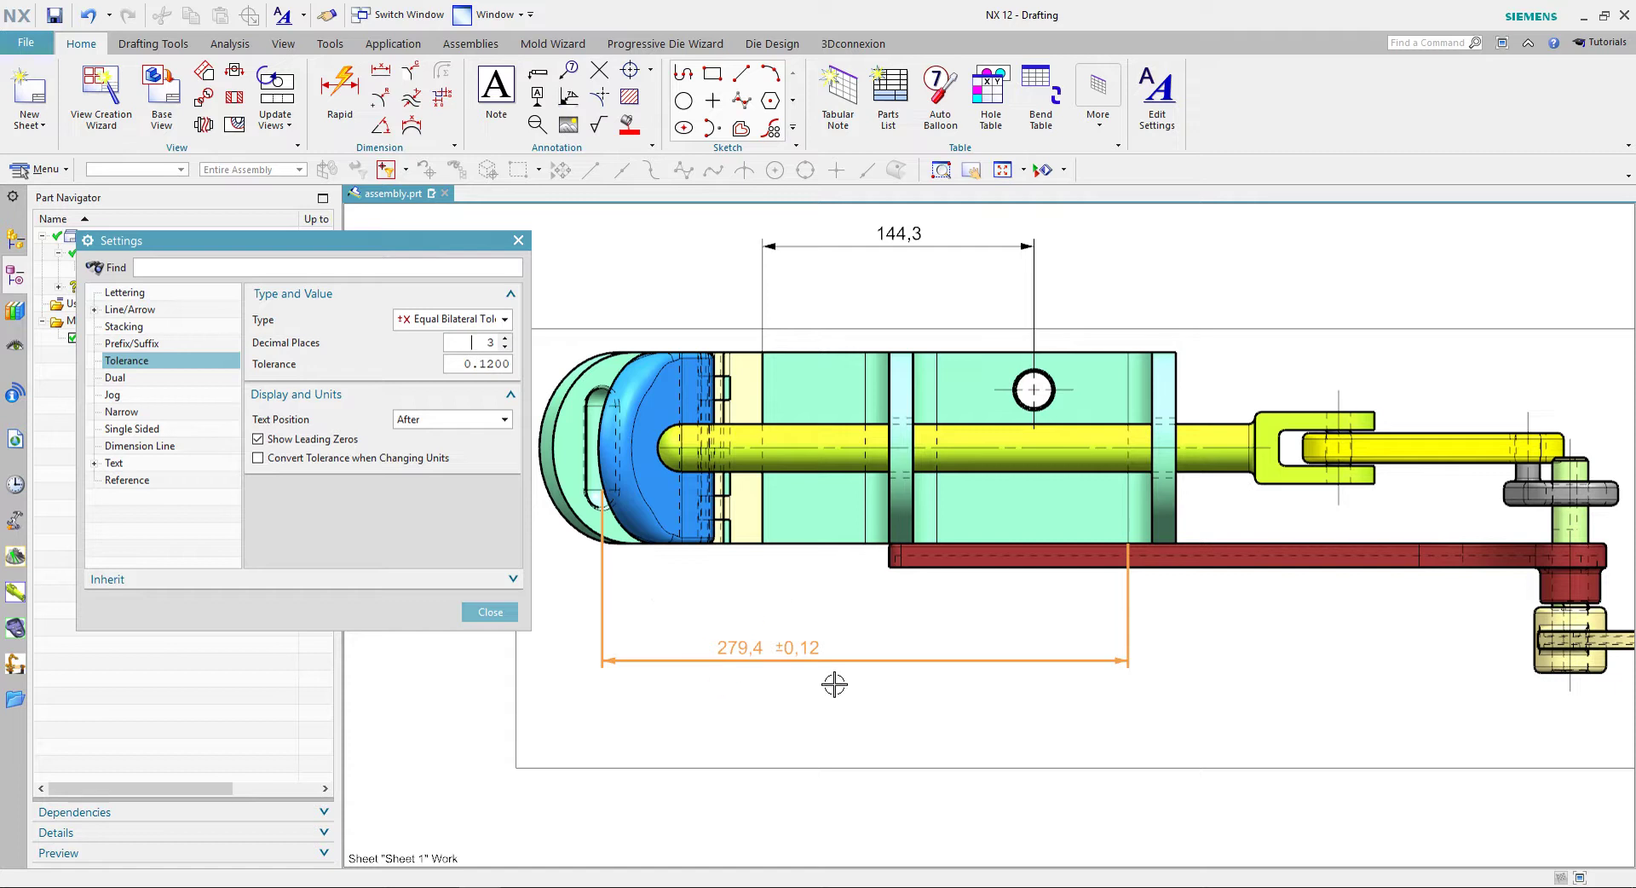
Switch the 279,4 tolerance to Bilateral with +0.12 upper and -0.02 lower values.
left_click(431, 319)
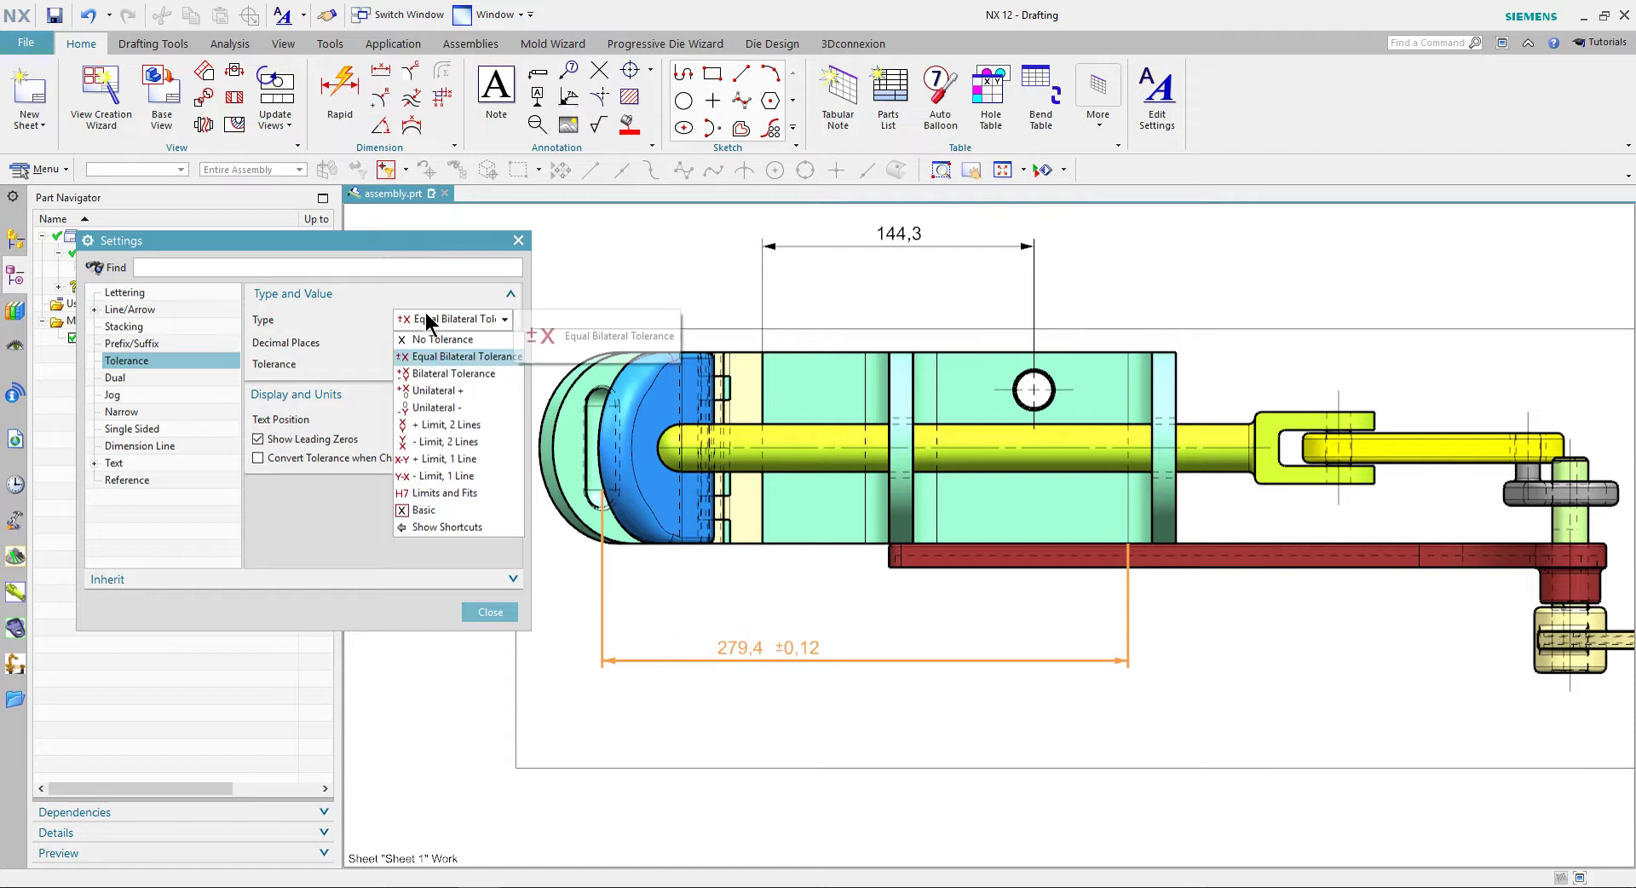
left_click(442, 375)
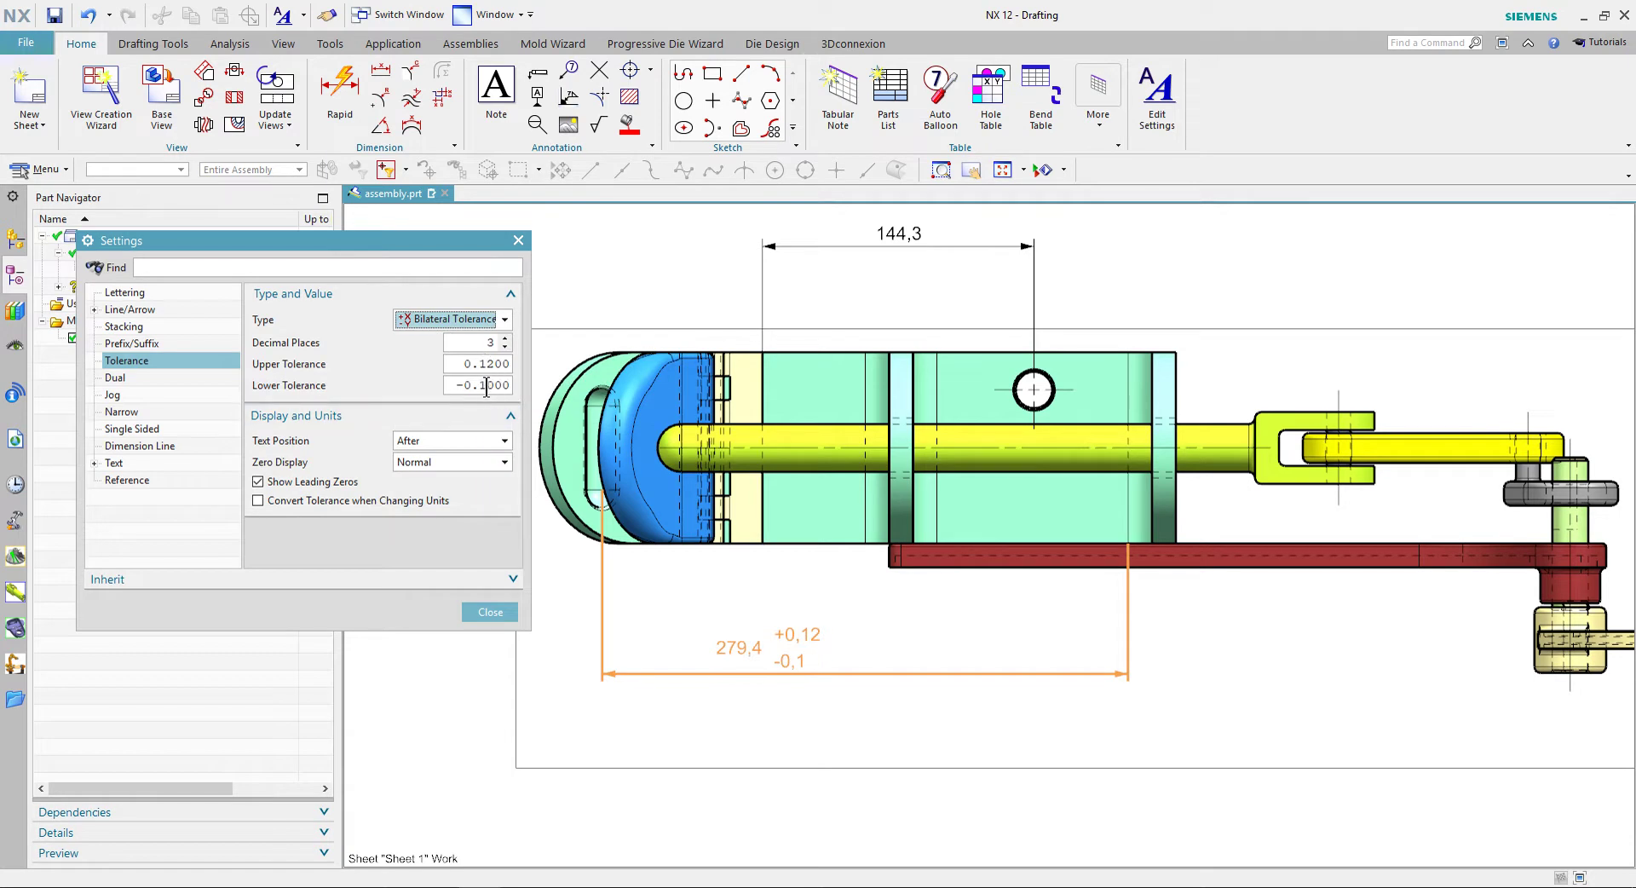
left_click(485, 385)
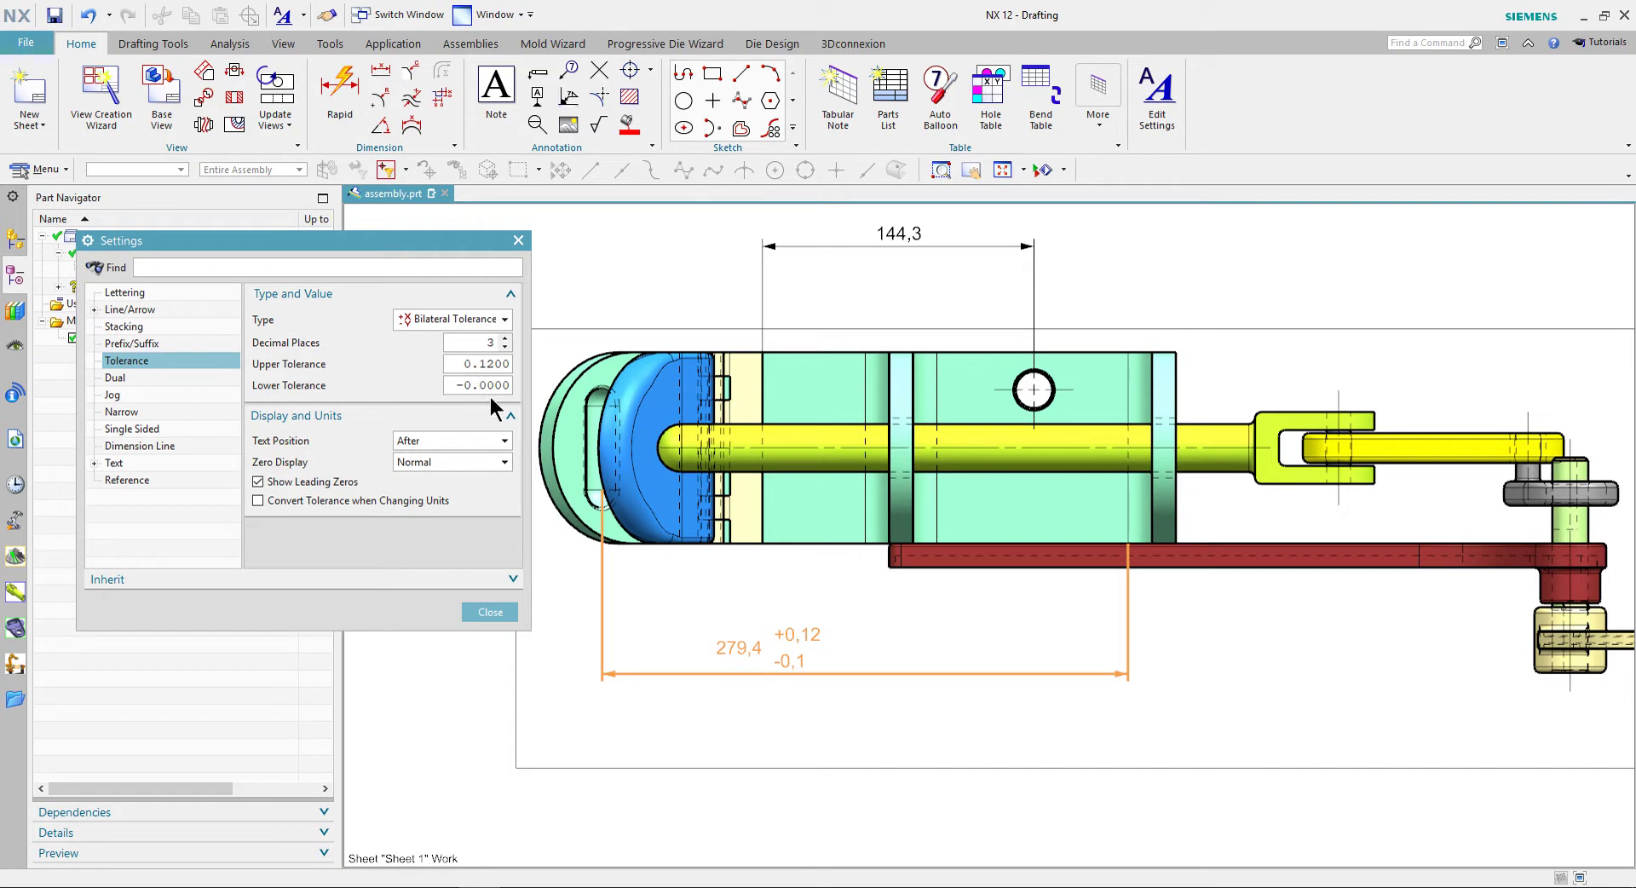
type("02")
scroll(743, 674, "up", 3)
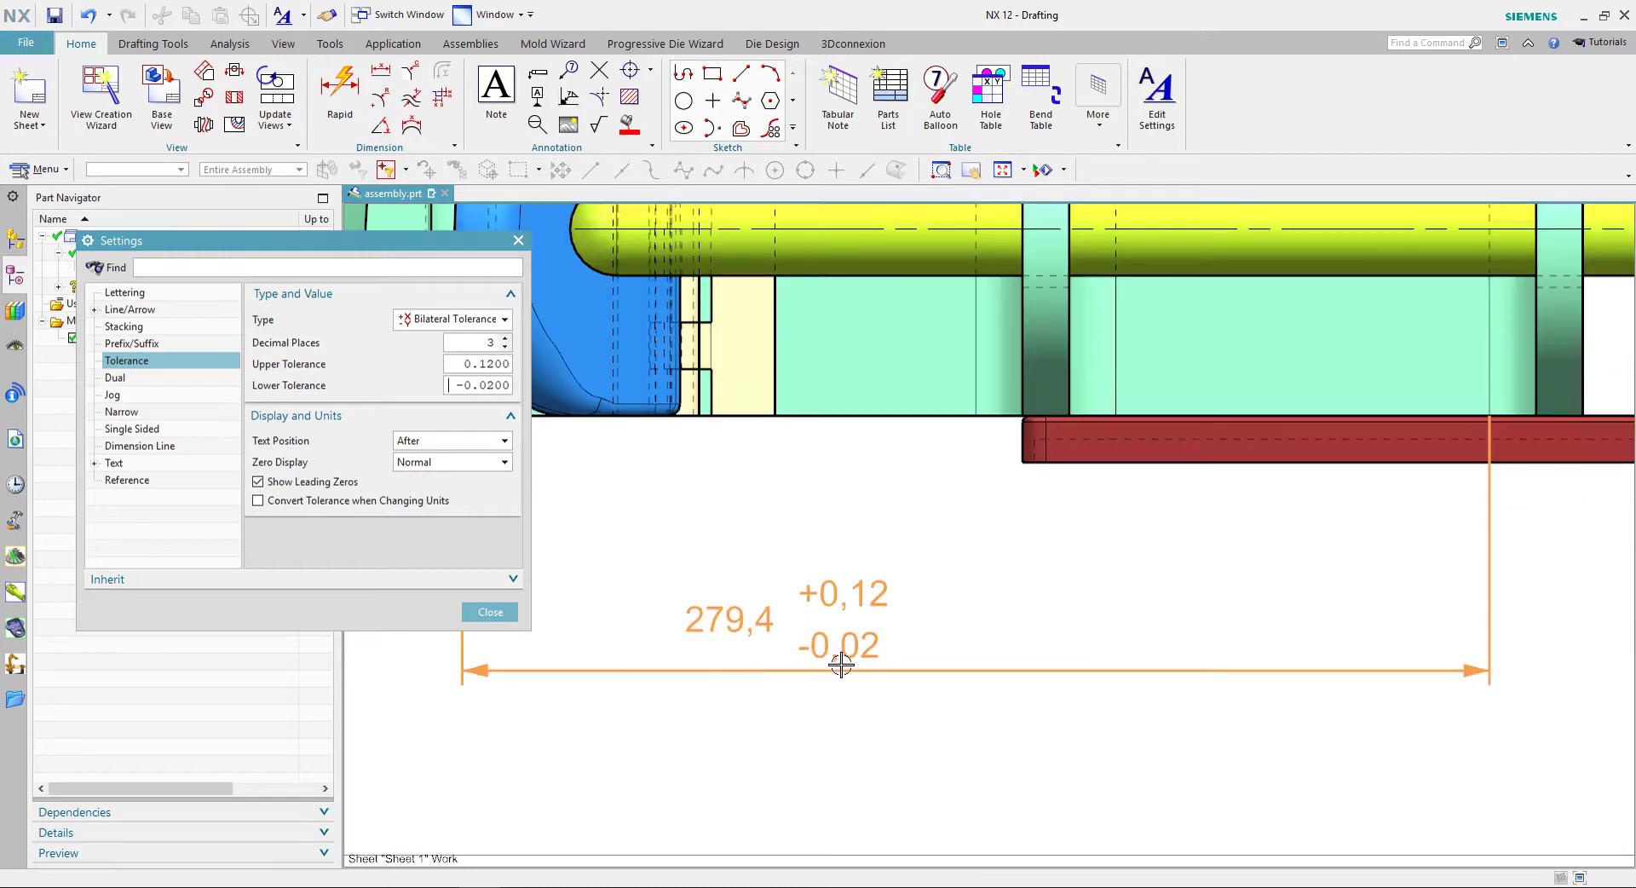
scroll(922, 534, "down", 2)
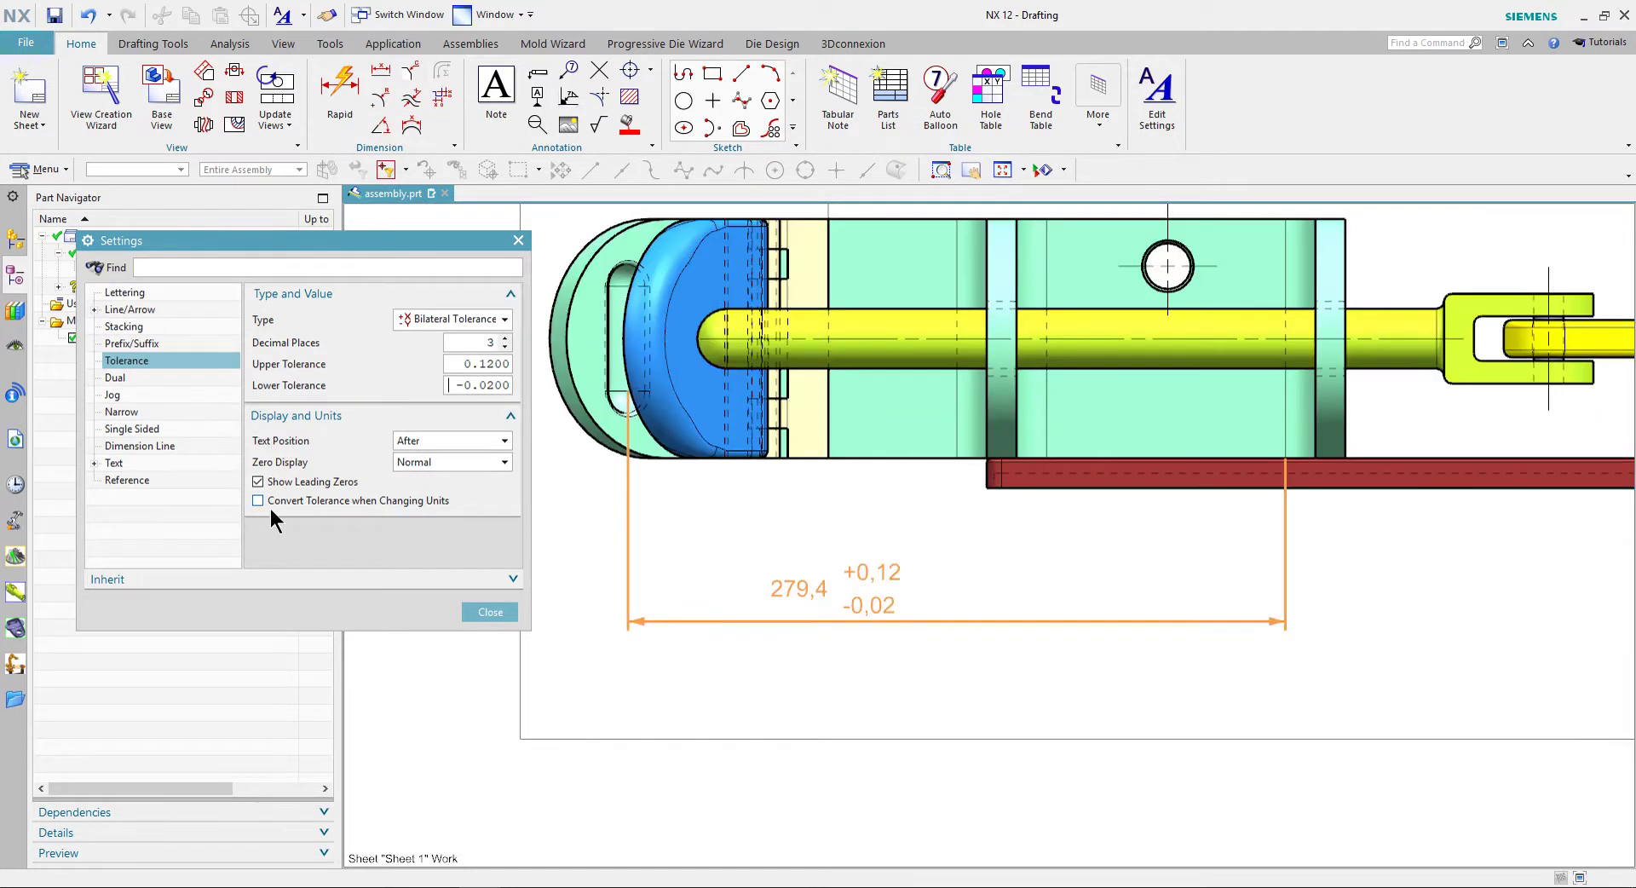
left_click(131, 378)
left_click(128, 395)
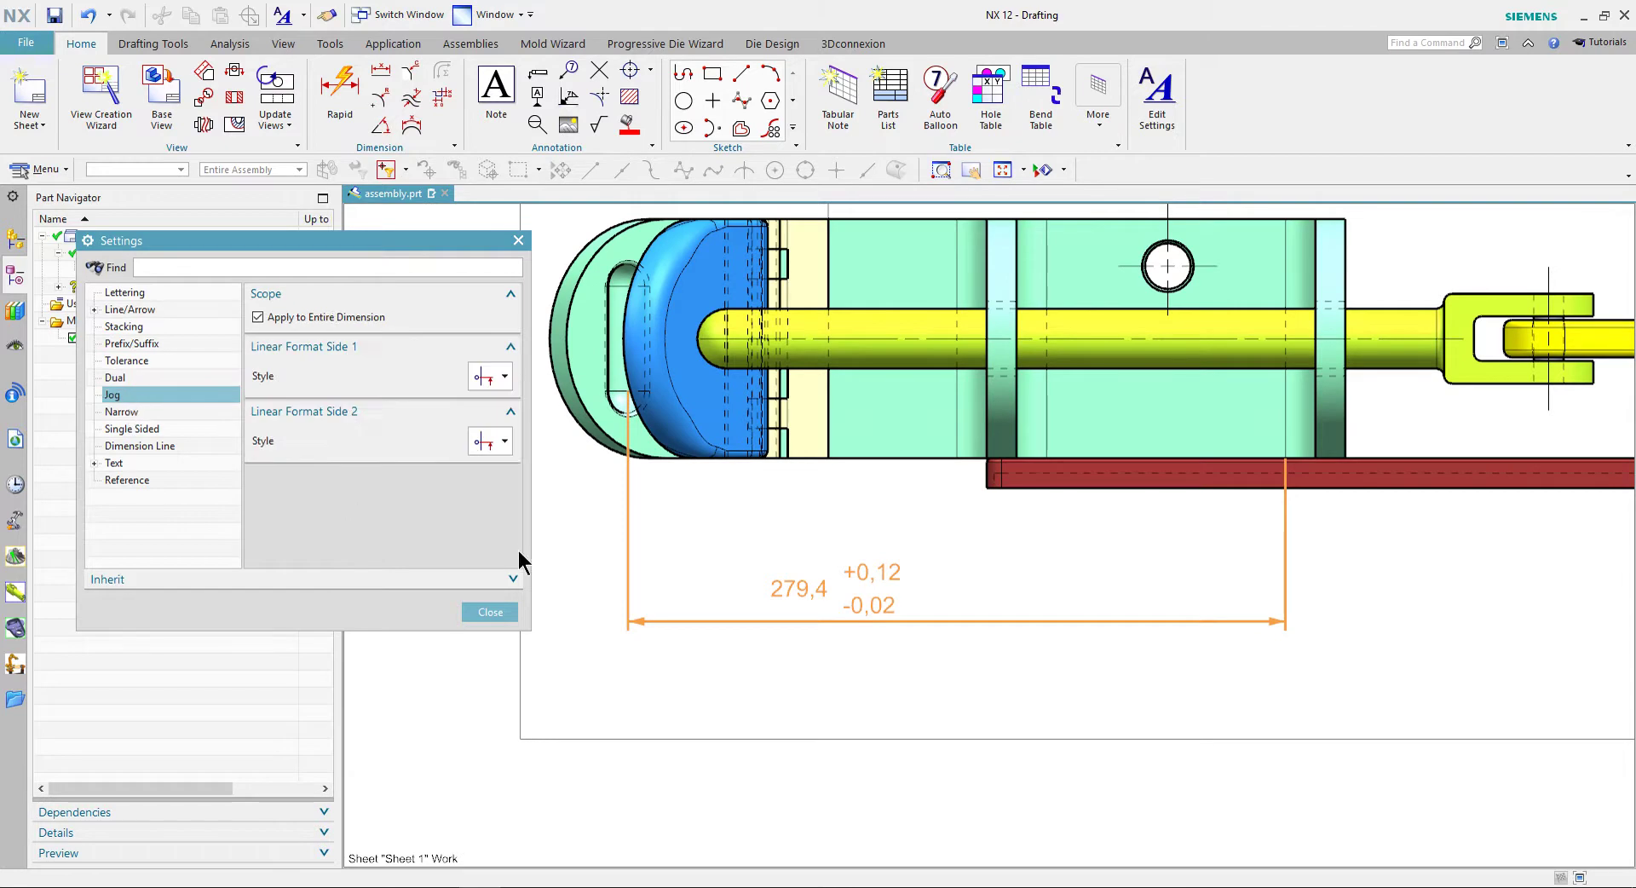
Enlarge the Settings dialog and display Text > Dimension Text, showing the 3.5 text height.
left_click(124, 414)
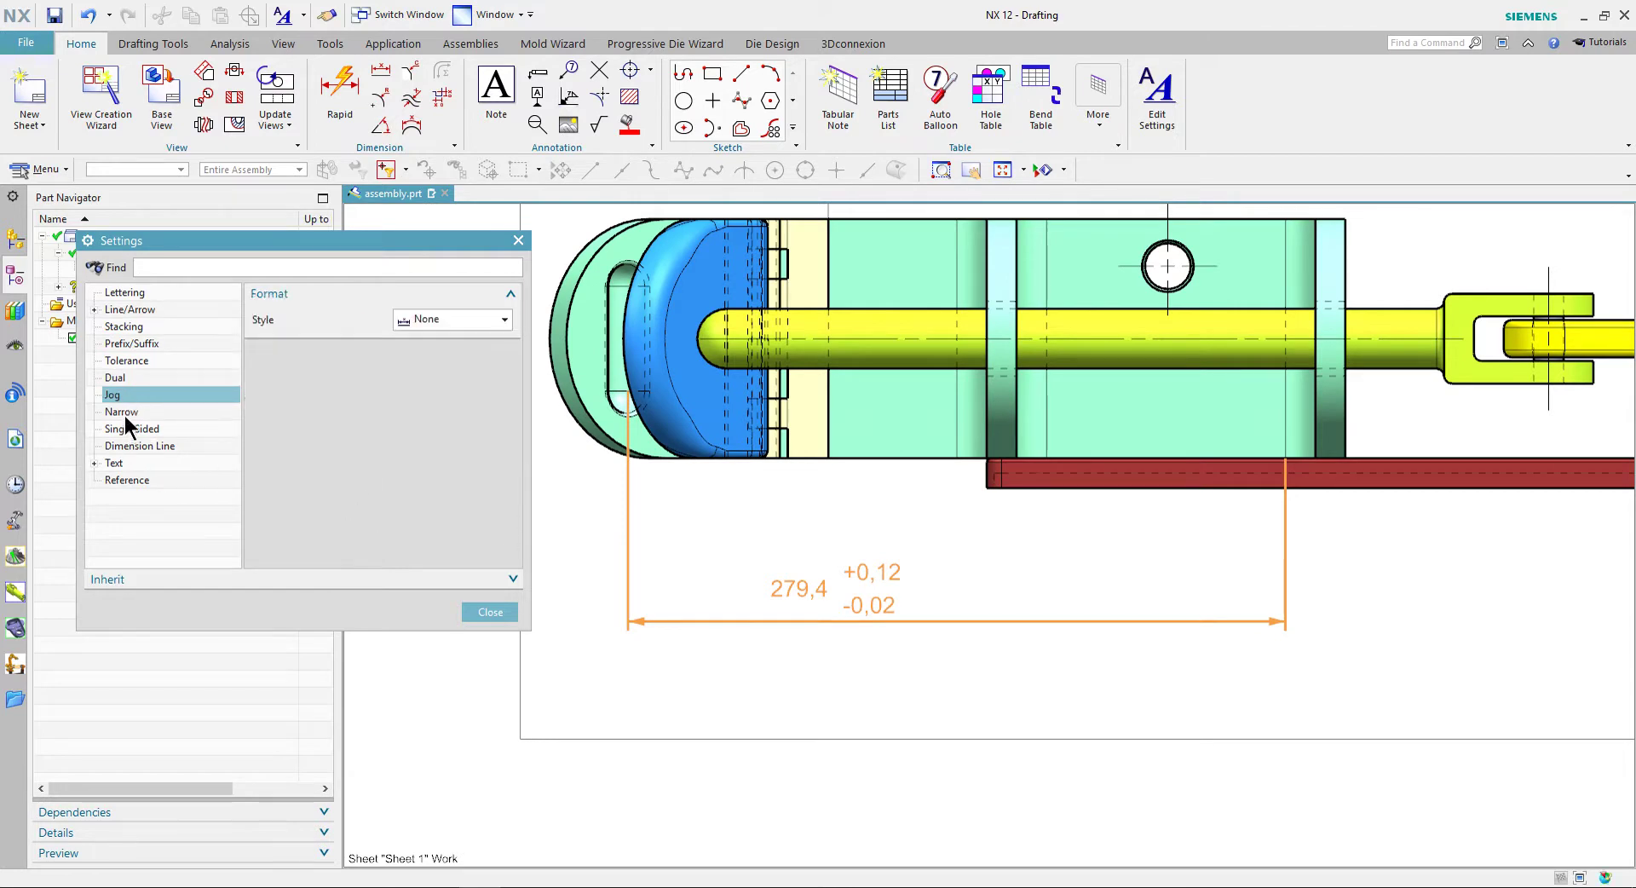
left_click(127, 429)
left_click(135, 446)
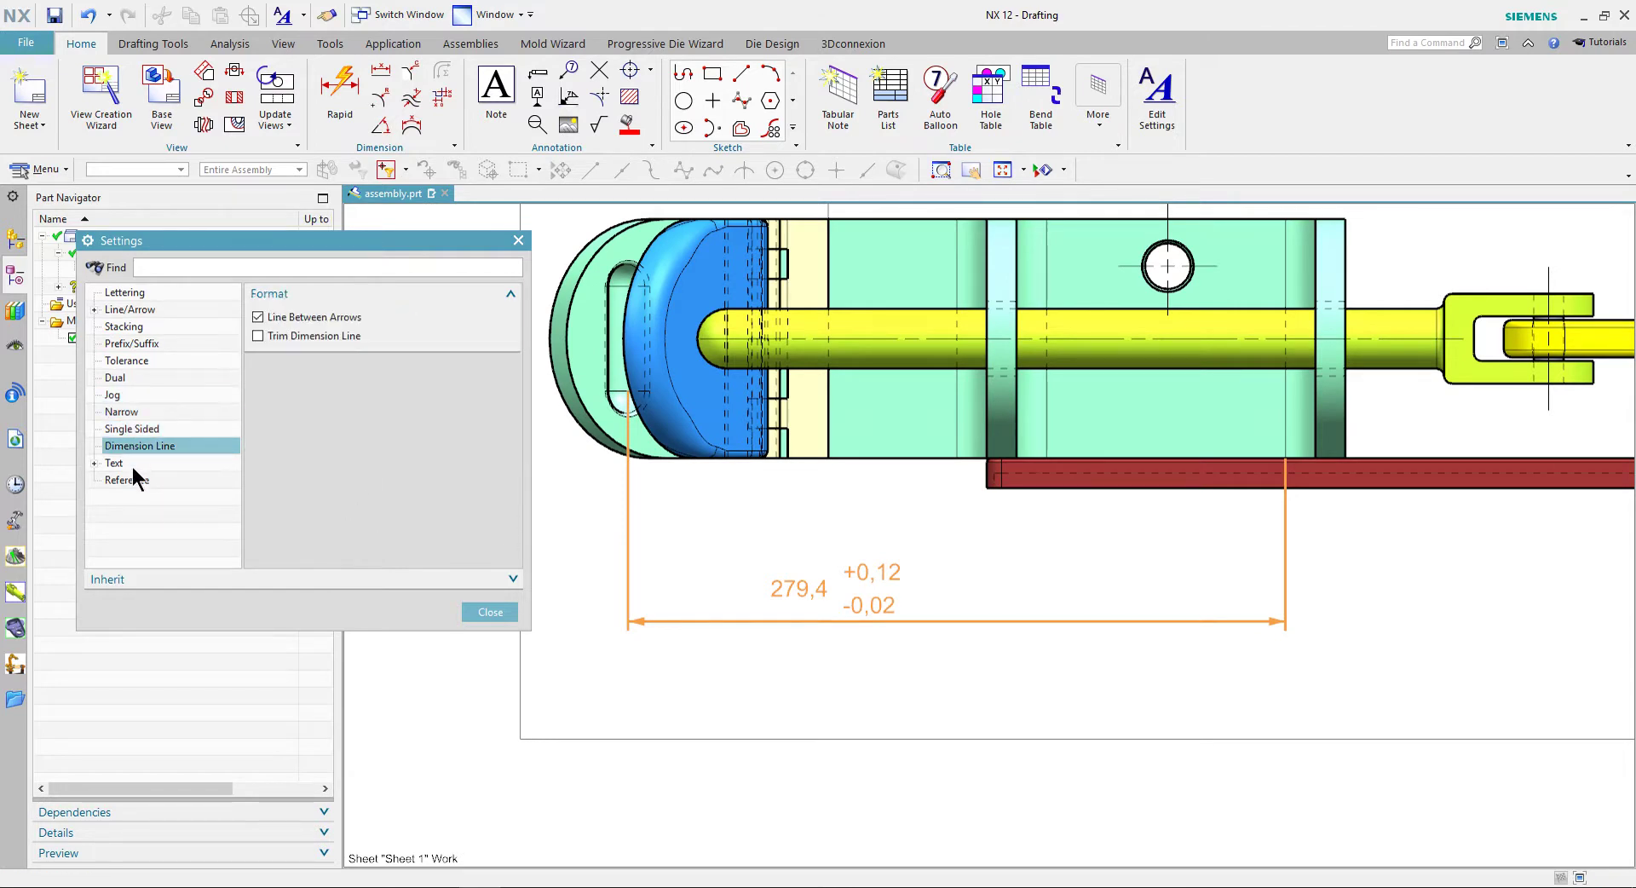
left_click(130, 468)
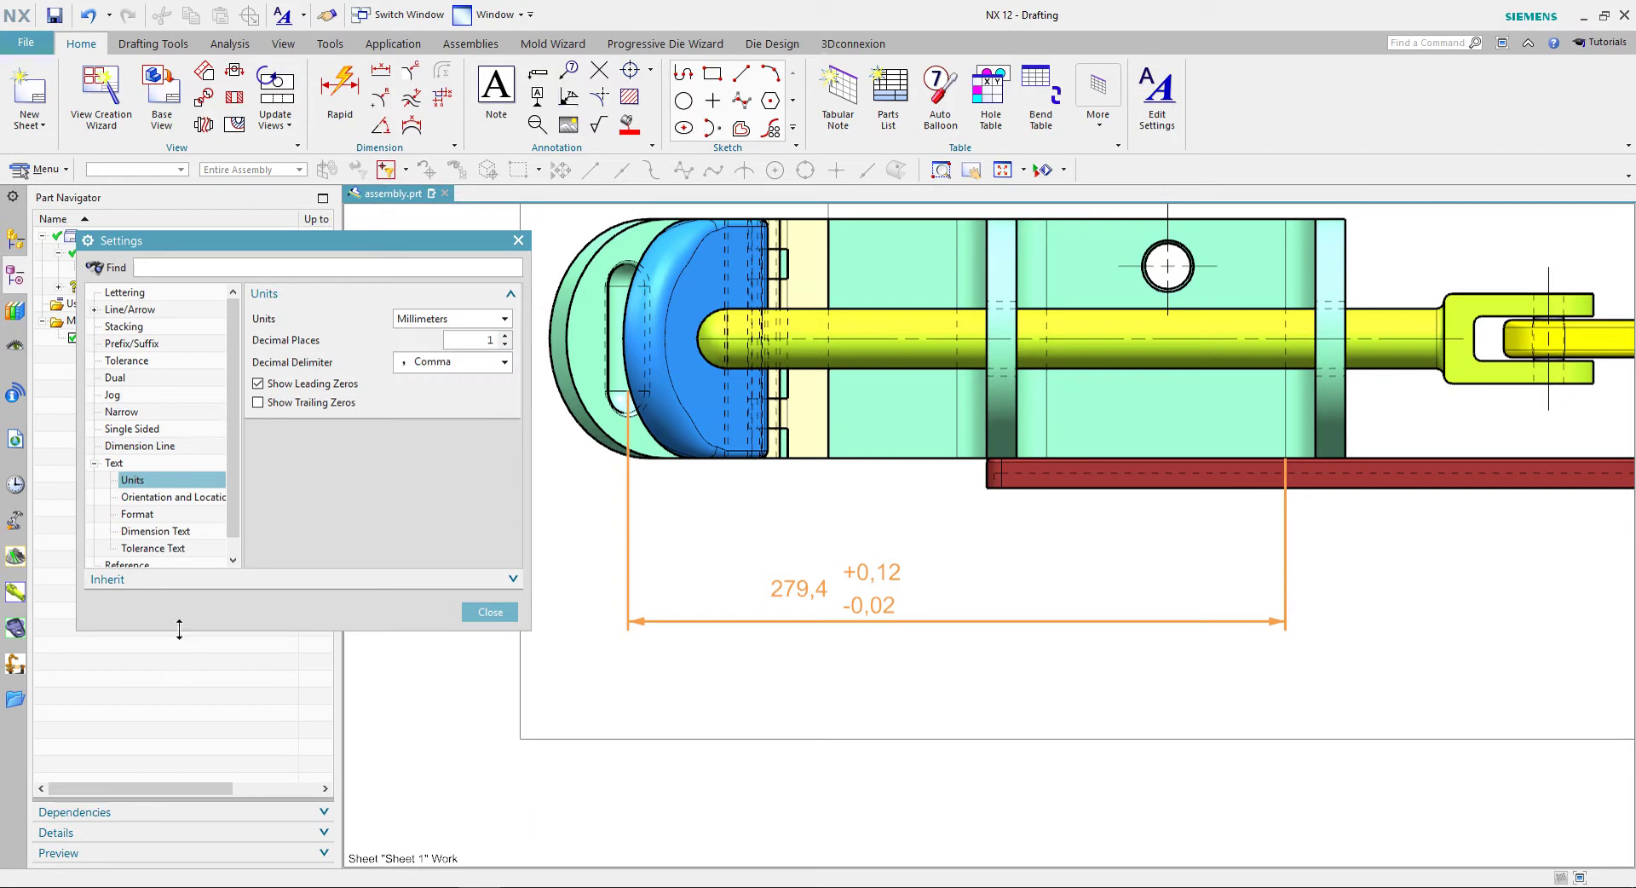
left_click_drag(177, 631, 154, 773)
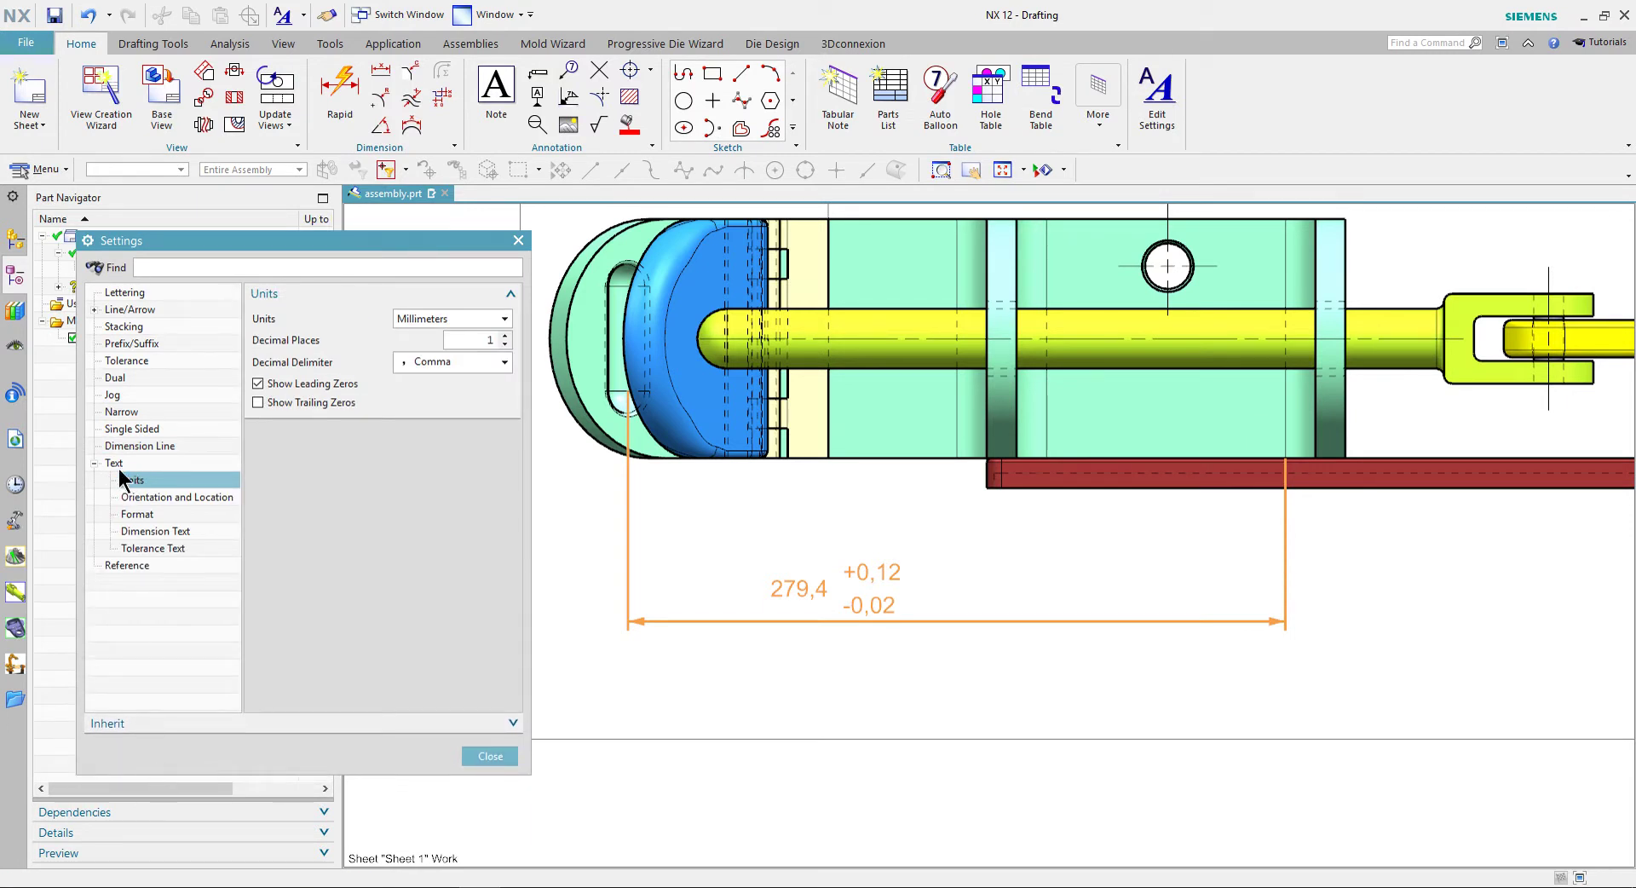
left_click(150, 533)
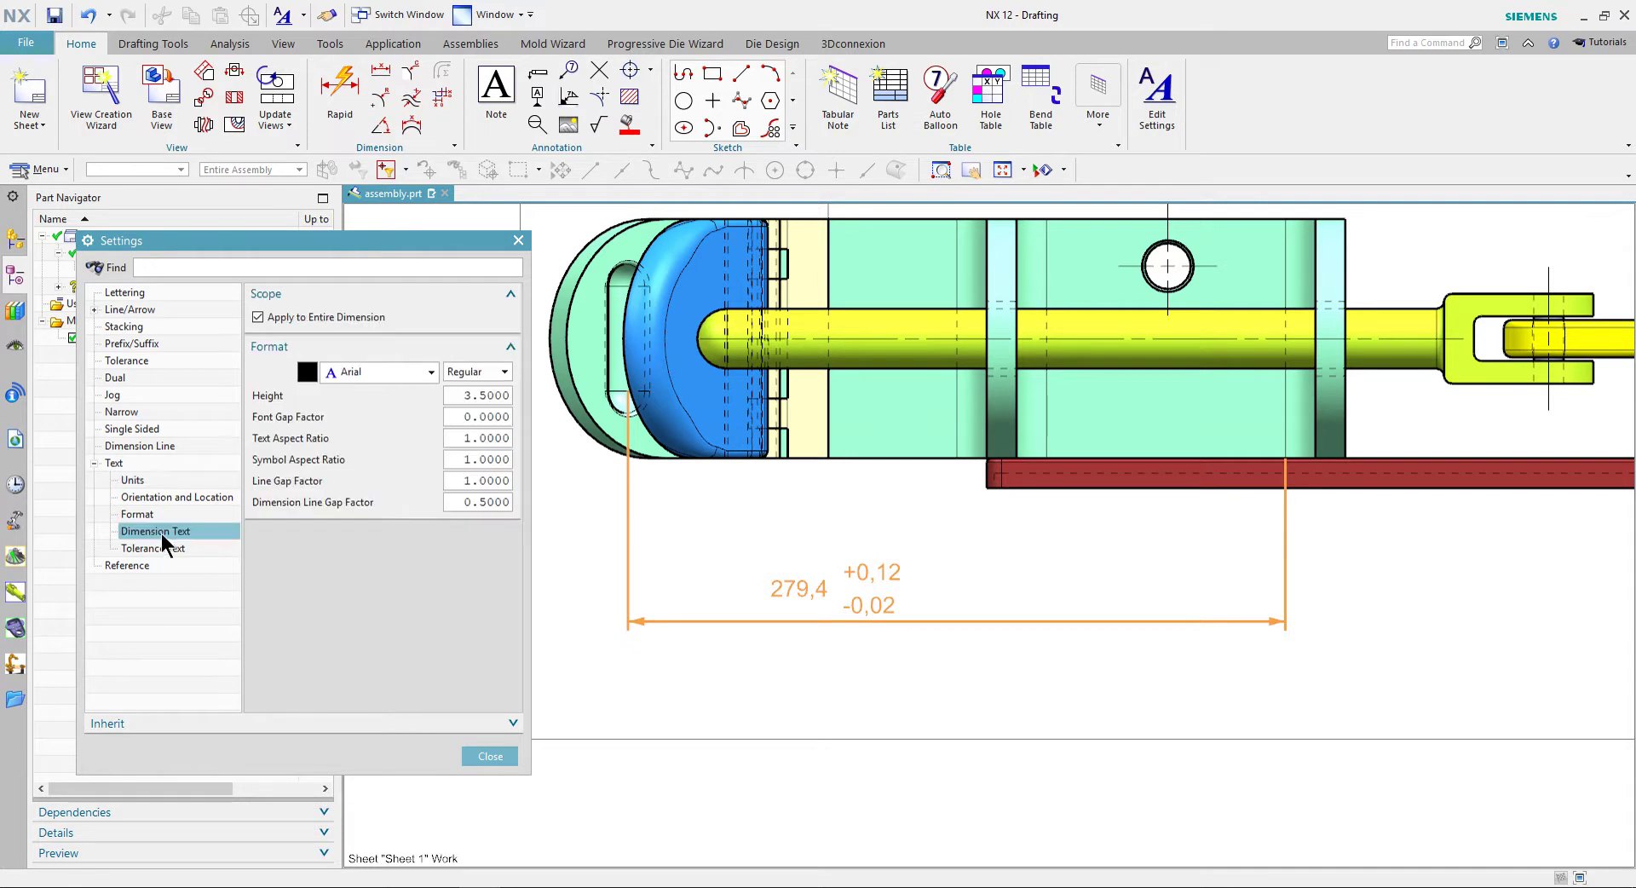
left_click(162, 550)
left_click(162, 535)
scroll(806, 613, "up", 1)
scroll(816, 618, "up", 1)
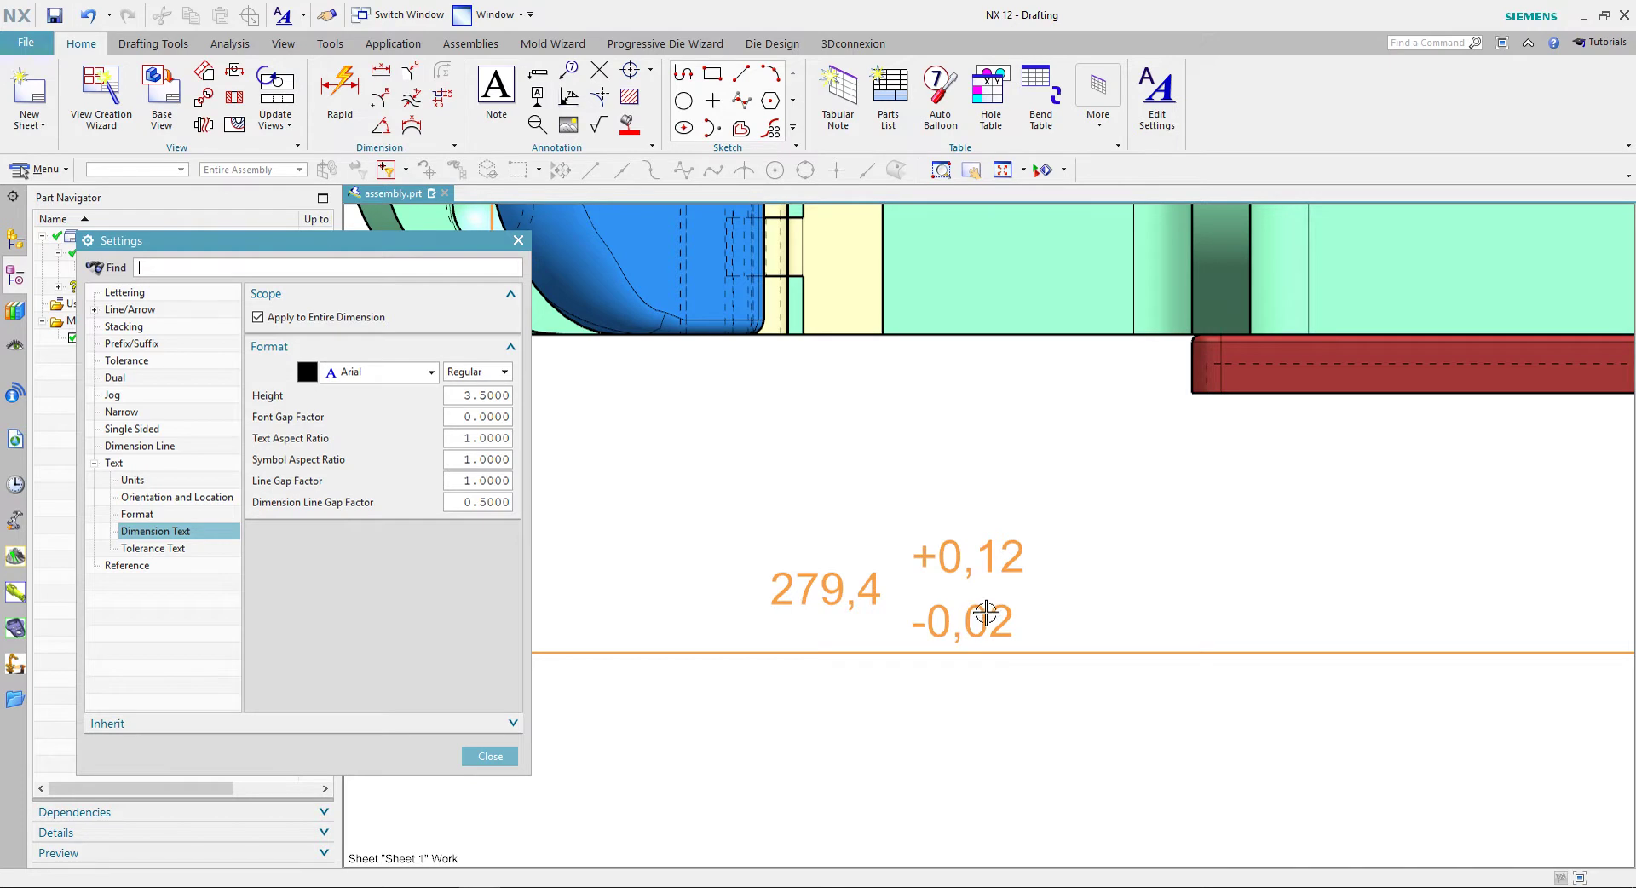
scroll(976, 620, "down", 2)
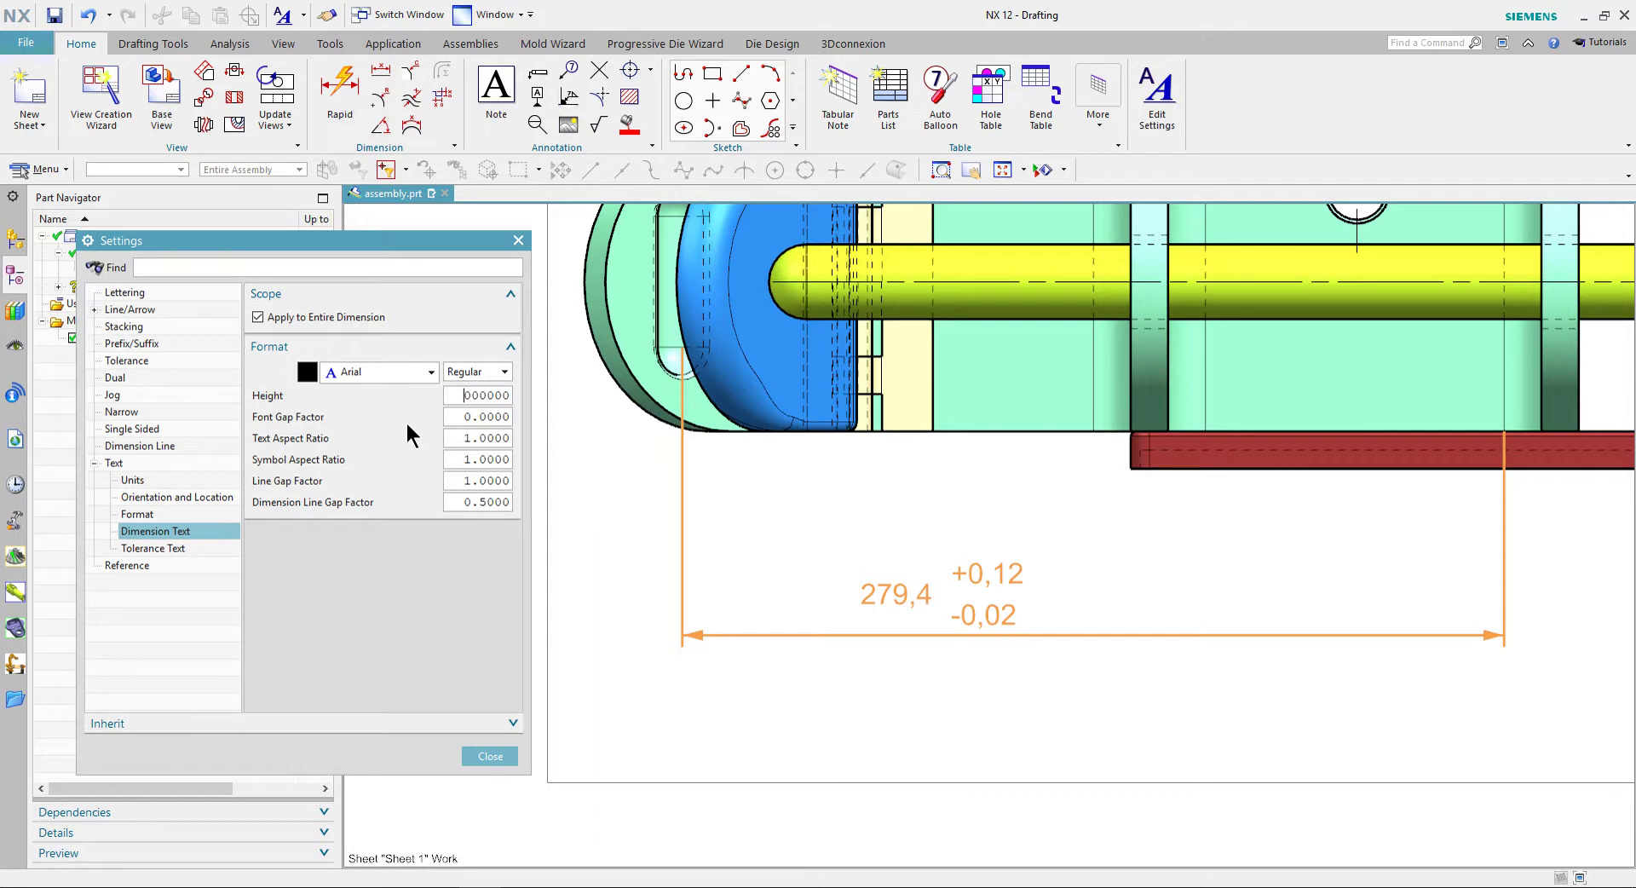
Uncheck Apply to Entire Dimension and set the dimension text height to 6.
key("Return")
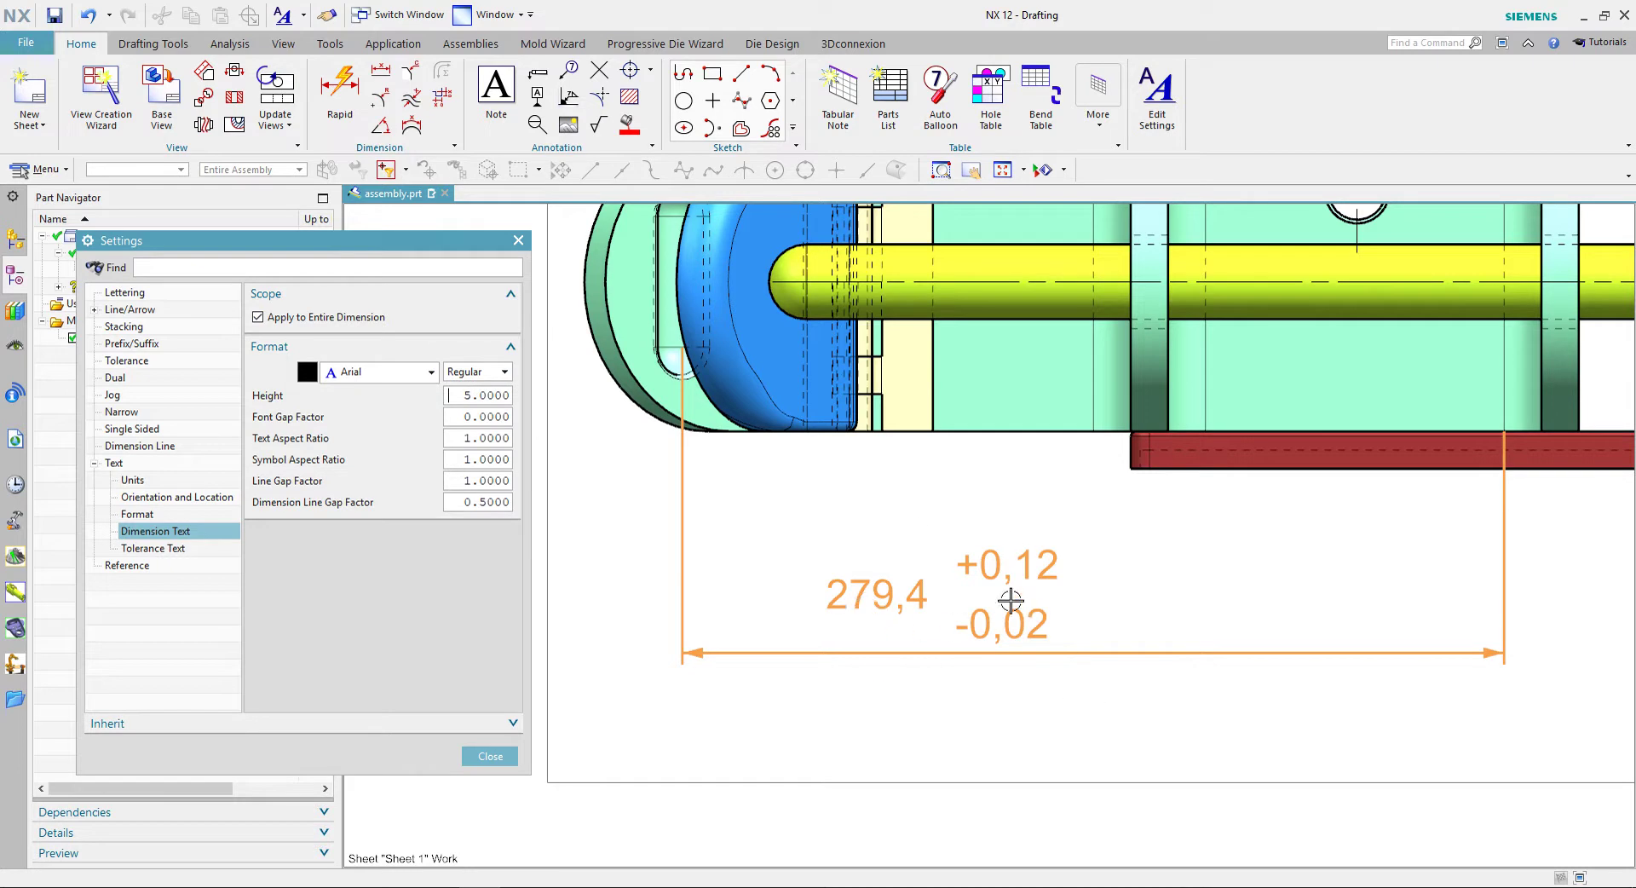
left_click(287, 315)
left_click(480, 400)
left_click_drag(461, 398, 548, 406)
type("6")
left_click(502, 390)
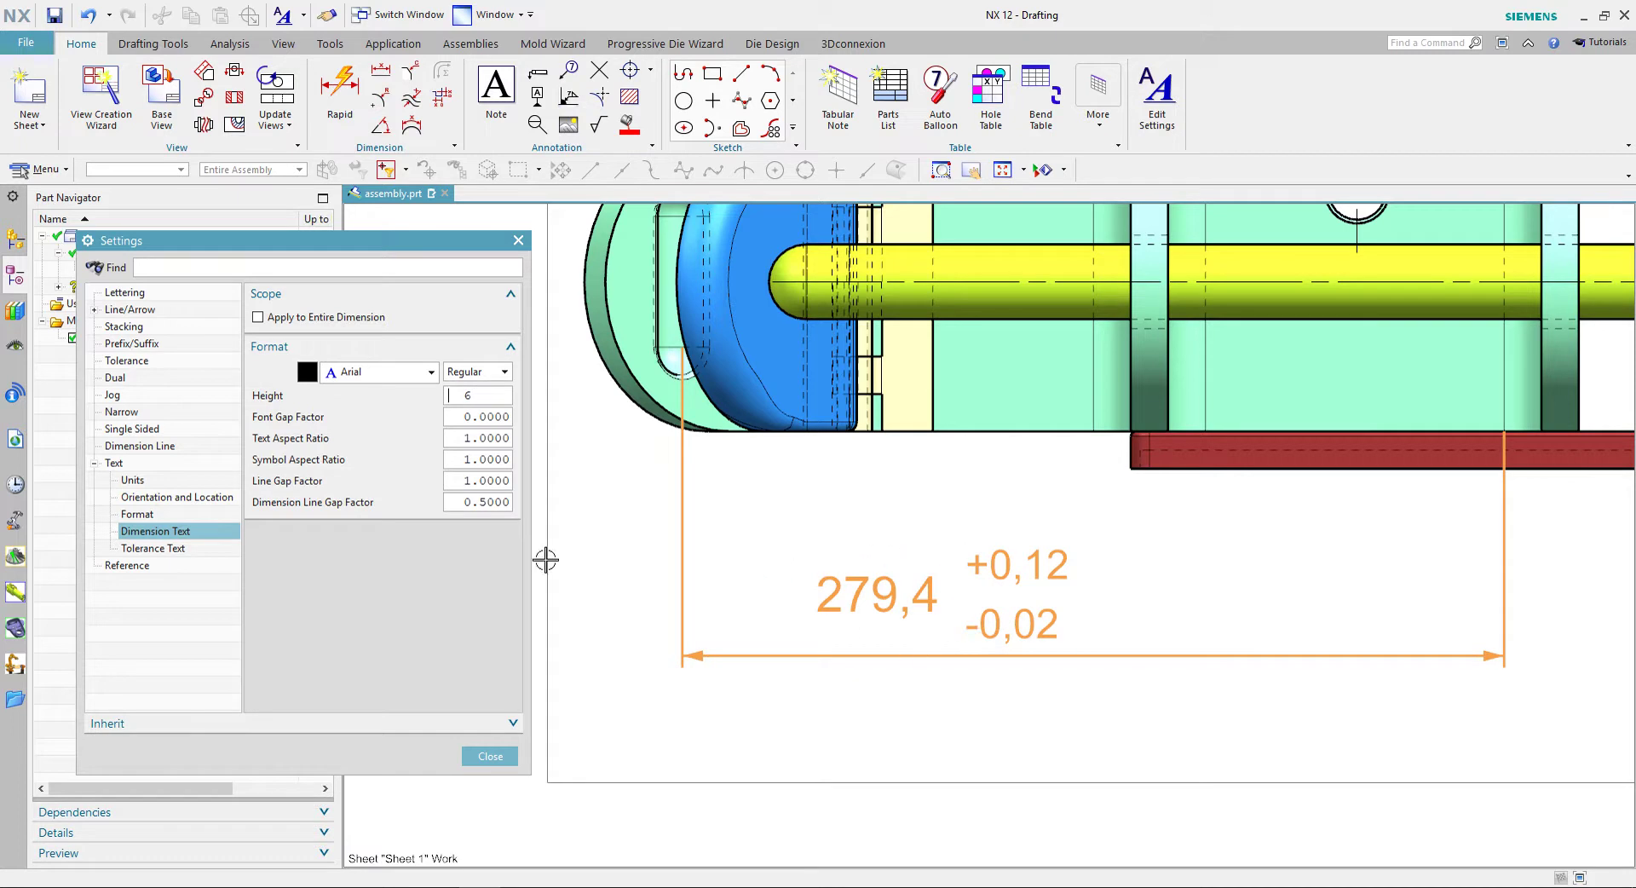
Set the tolerance text height to 3 and close the Settings dialog.
left_click(170, 552)
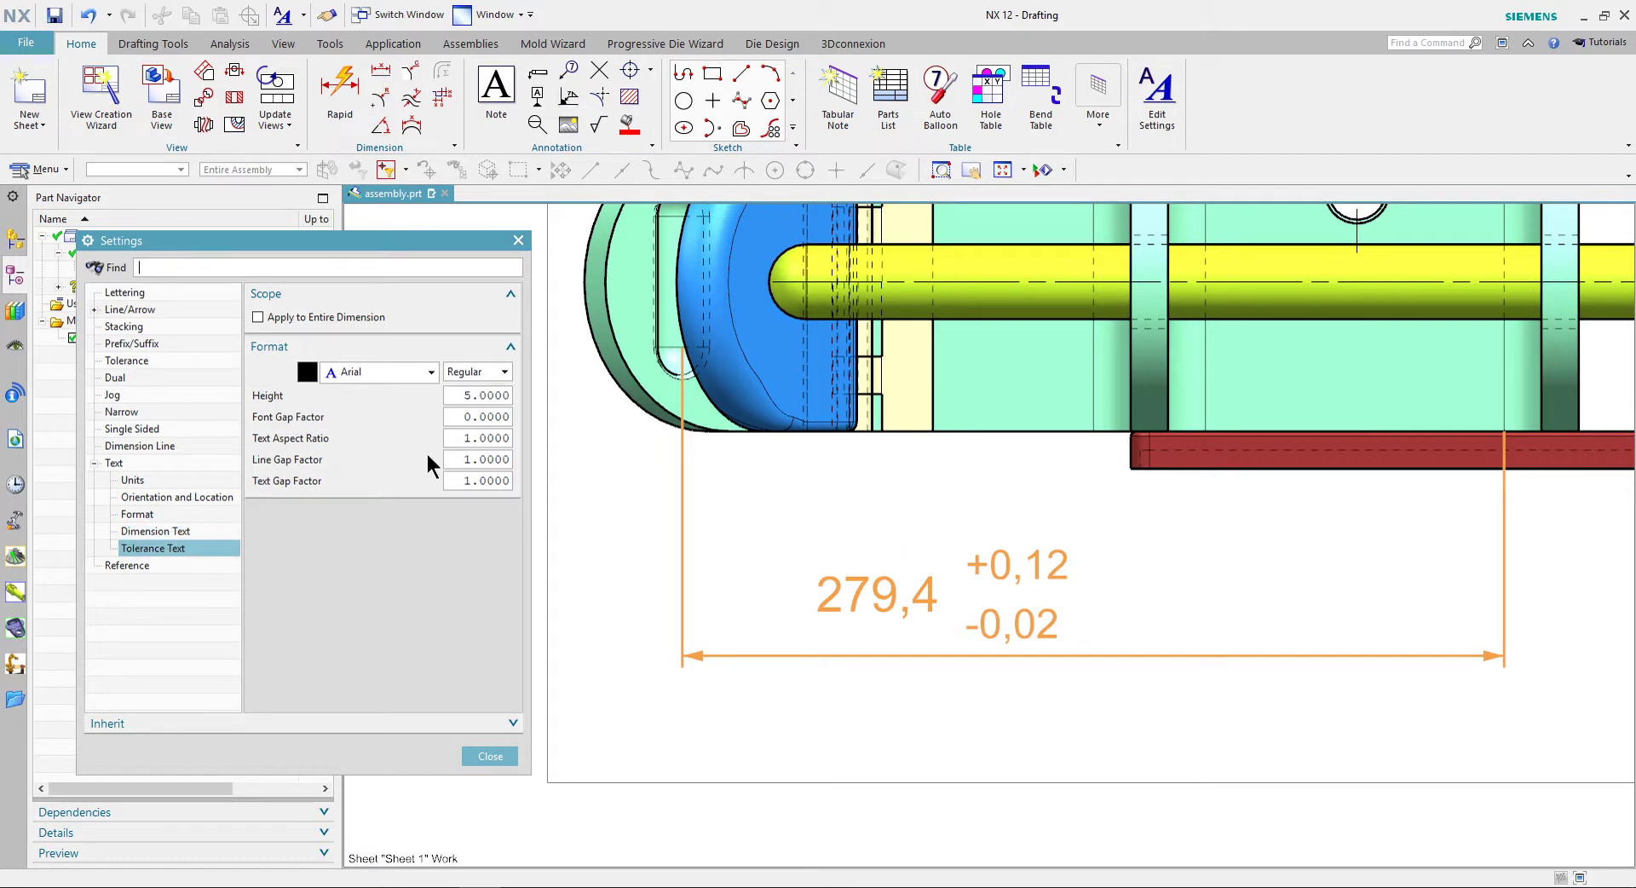
left_click(155, 532)
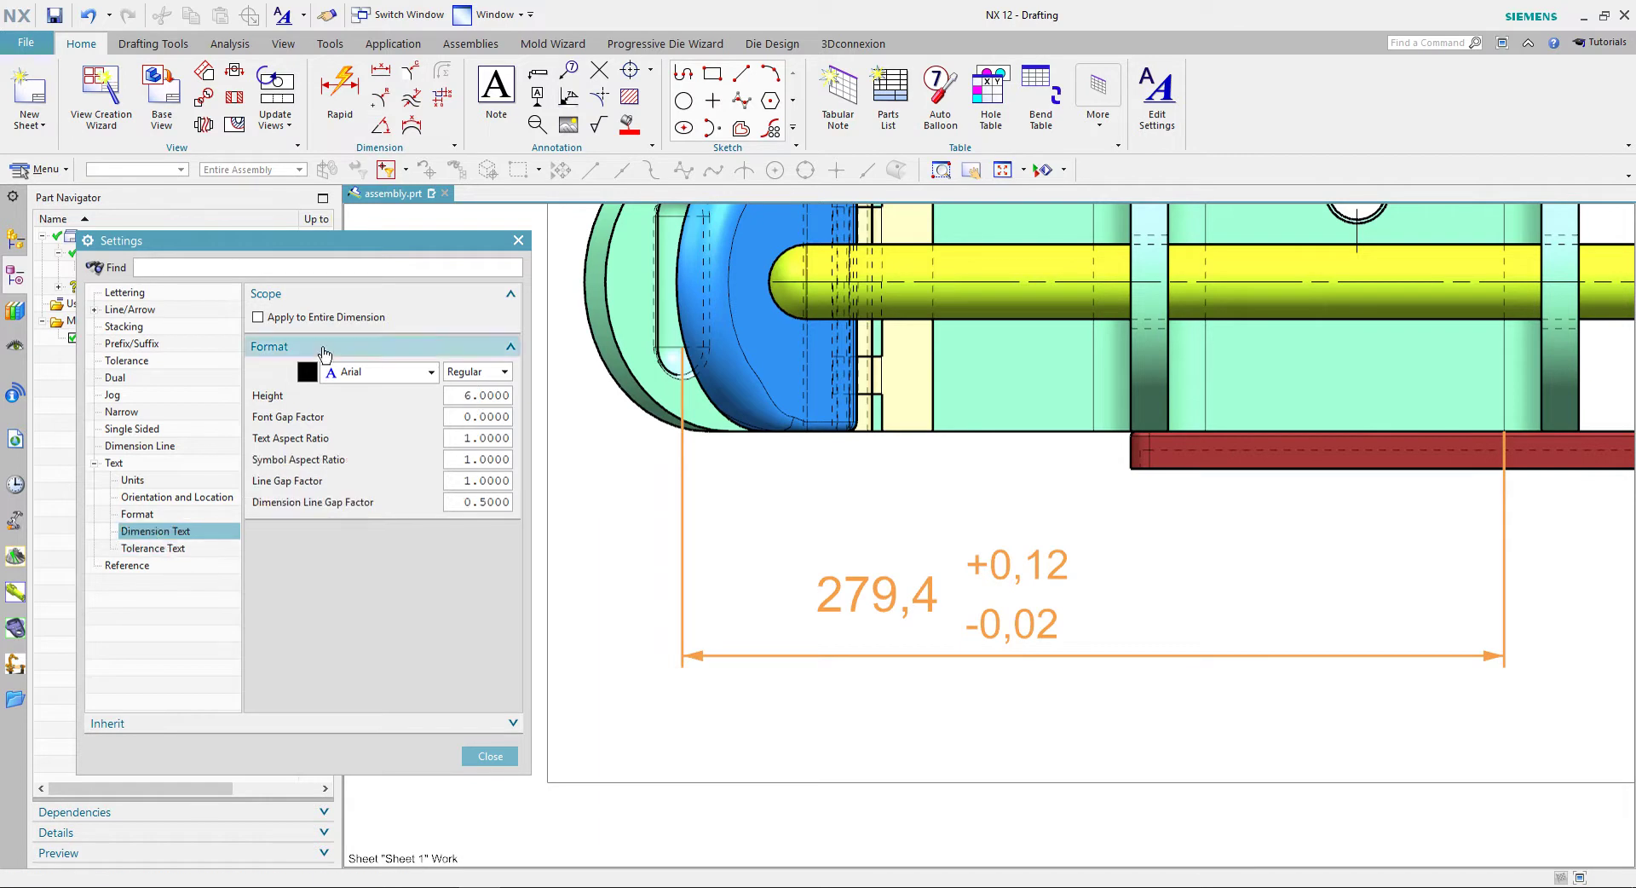
left_click(162, 550)
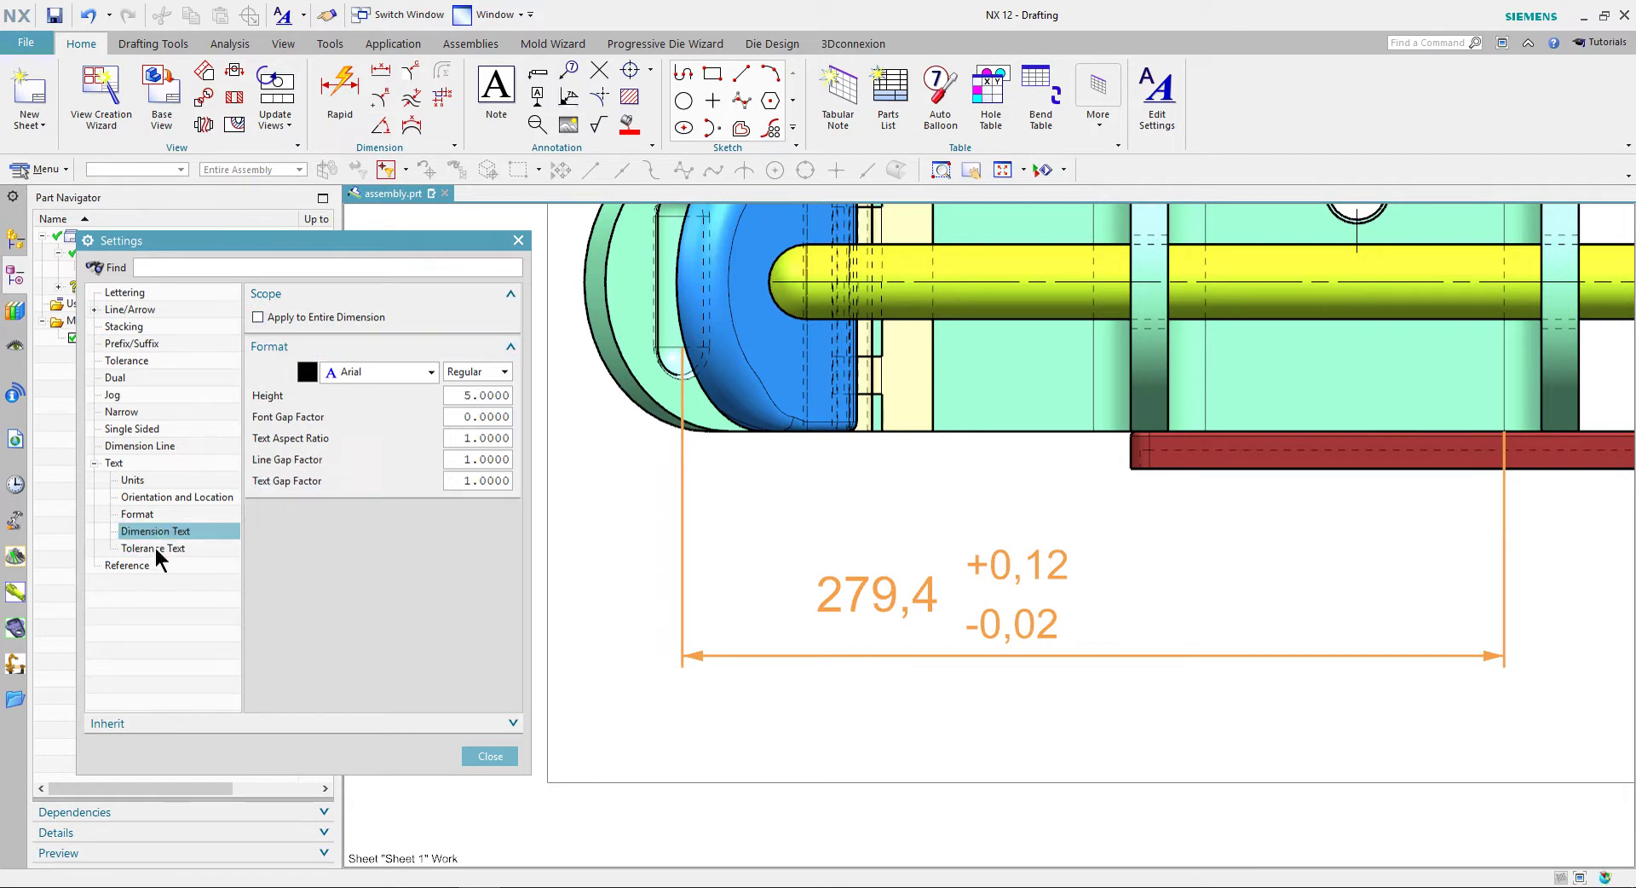
double_click(458, 397)
type("3")
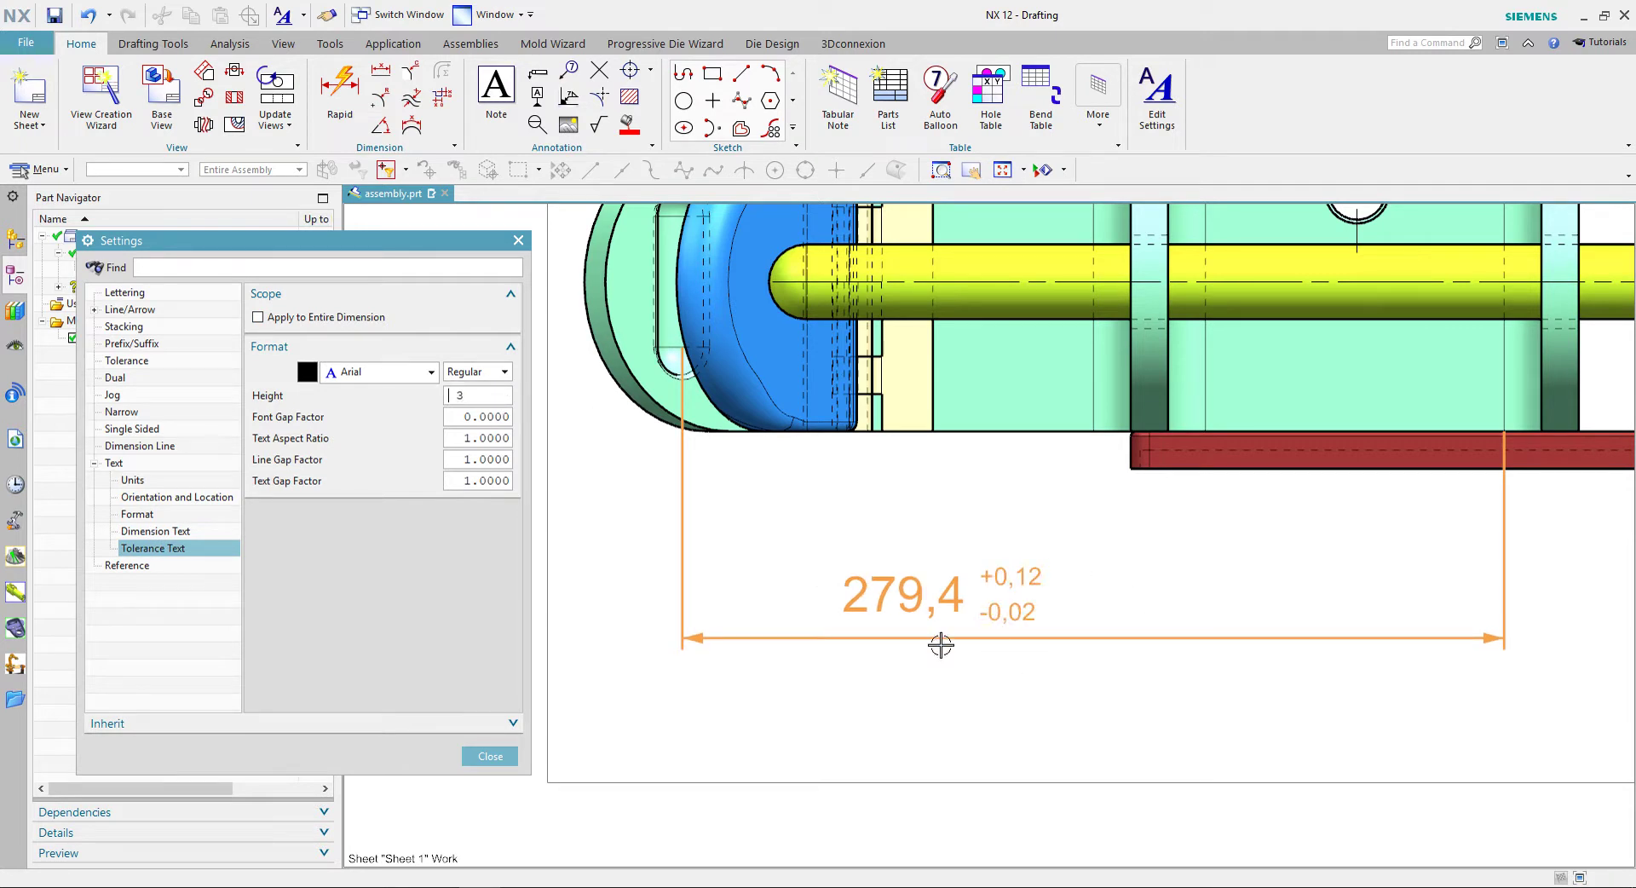
left_click(160, 568)
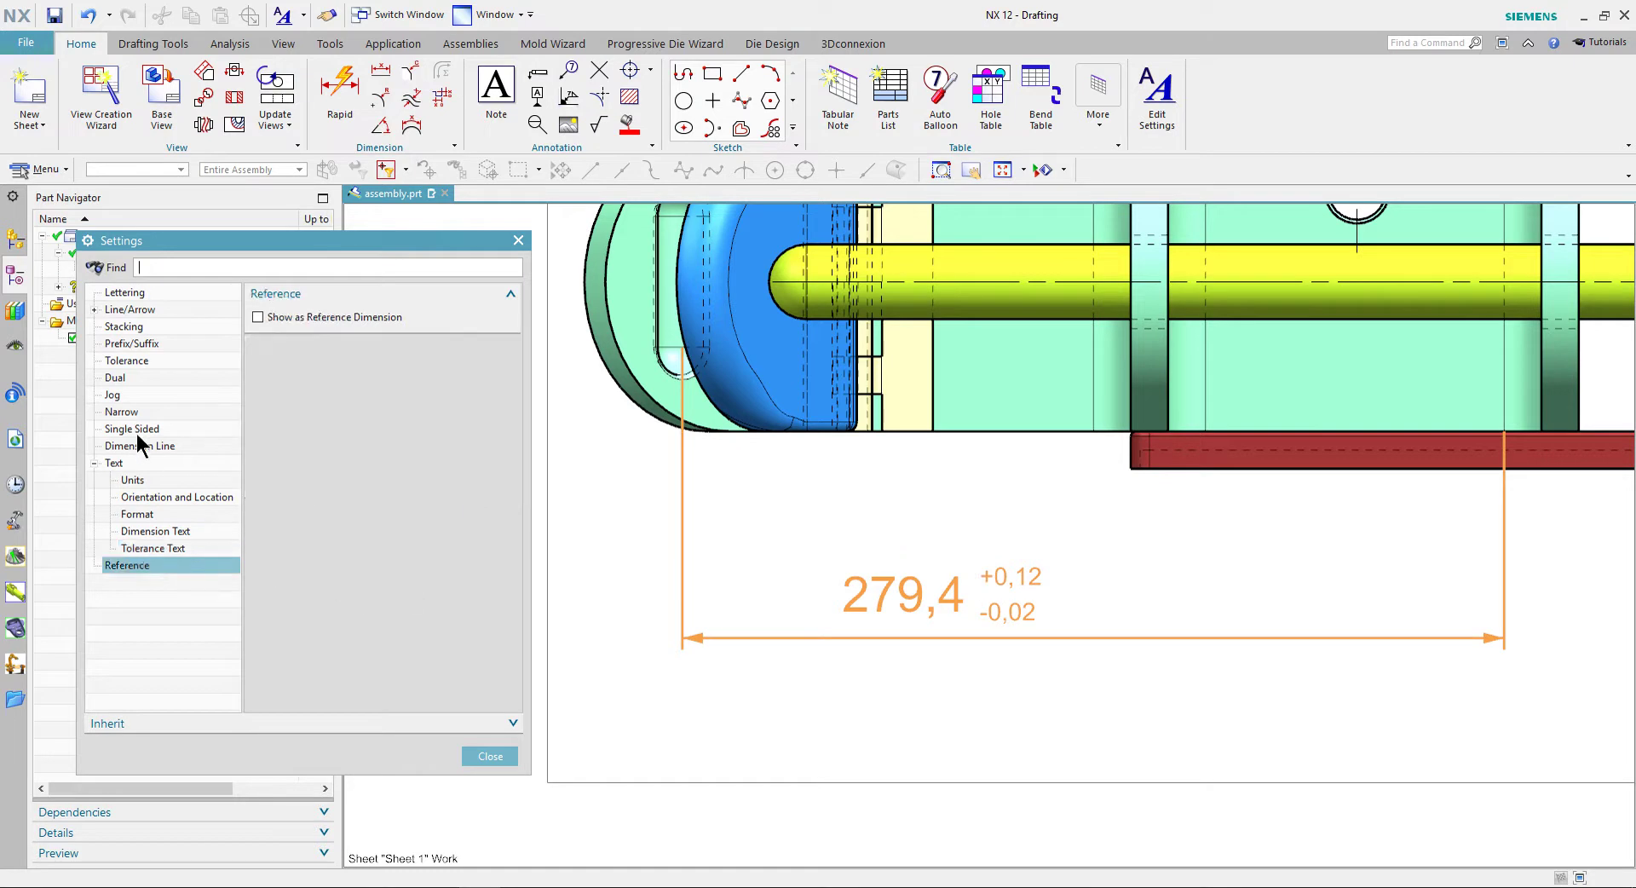
left_click(491, 755)
Dimension the left slot arc as Ø19, placing the diameter above the part.
scroll(621, 705, "down", 1)
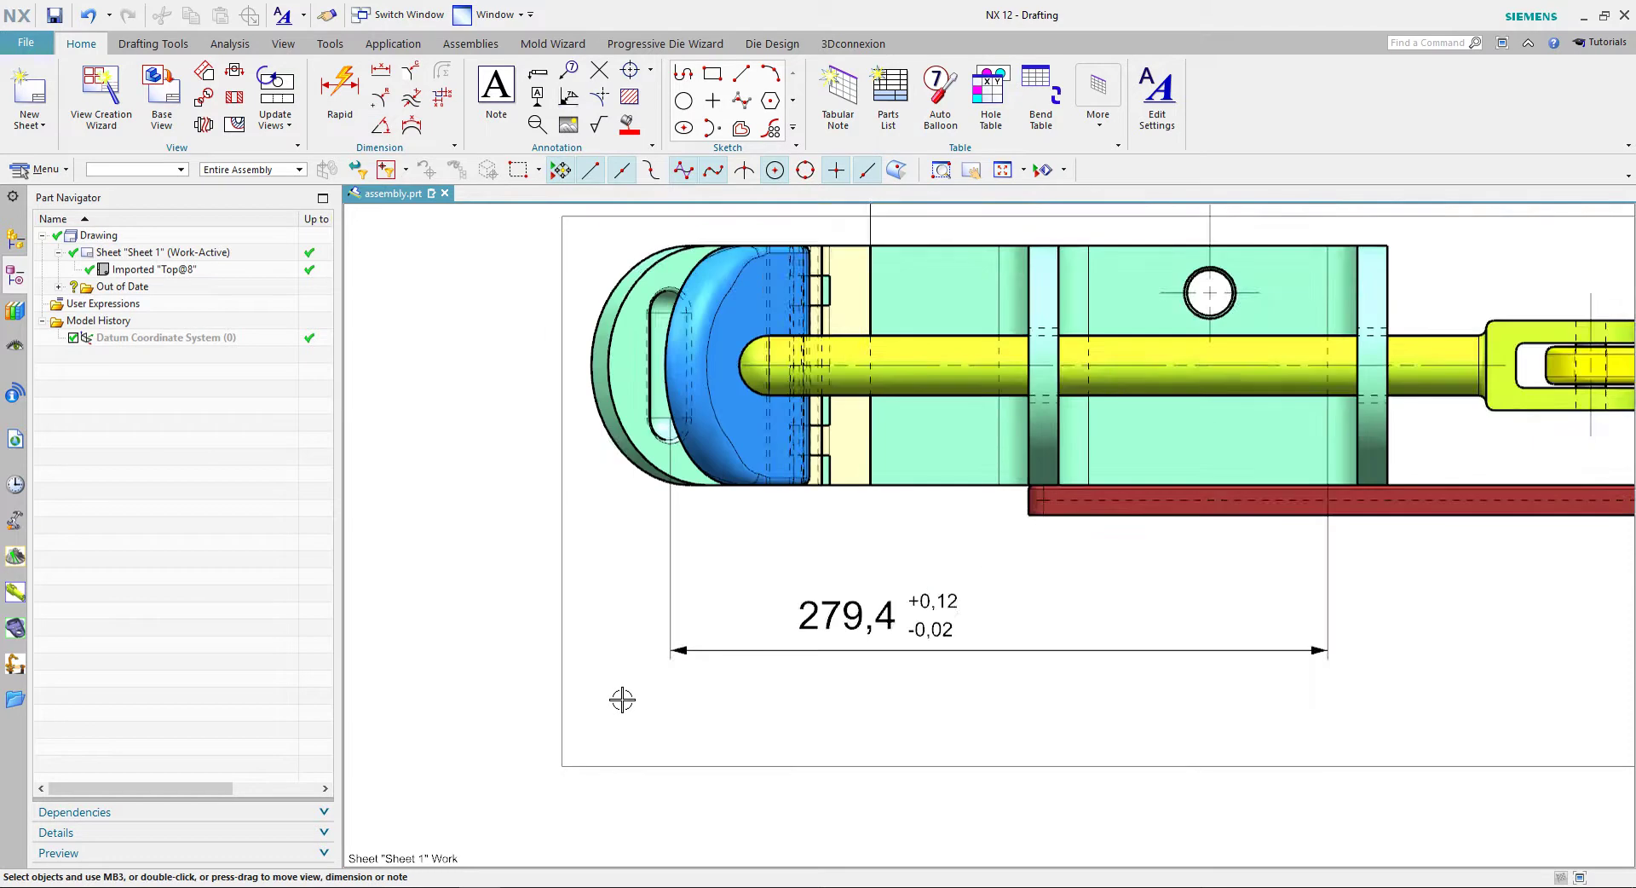
scroll(622, 705, "down", 1)
scroll(603, 714, "down", 1)
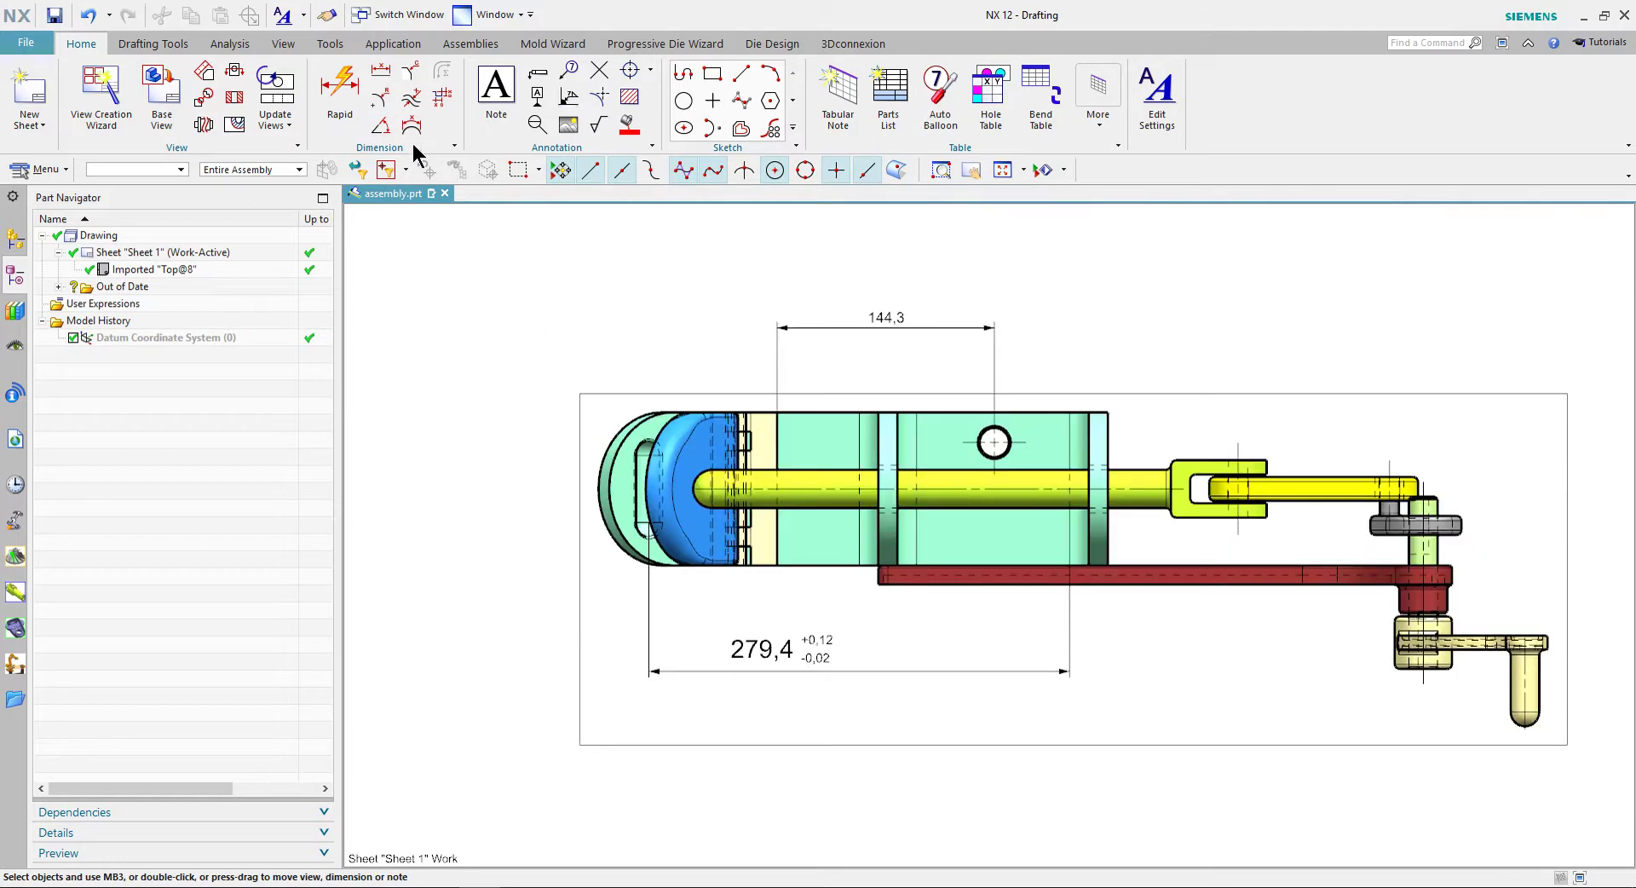
left_click(340, 94)
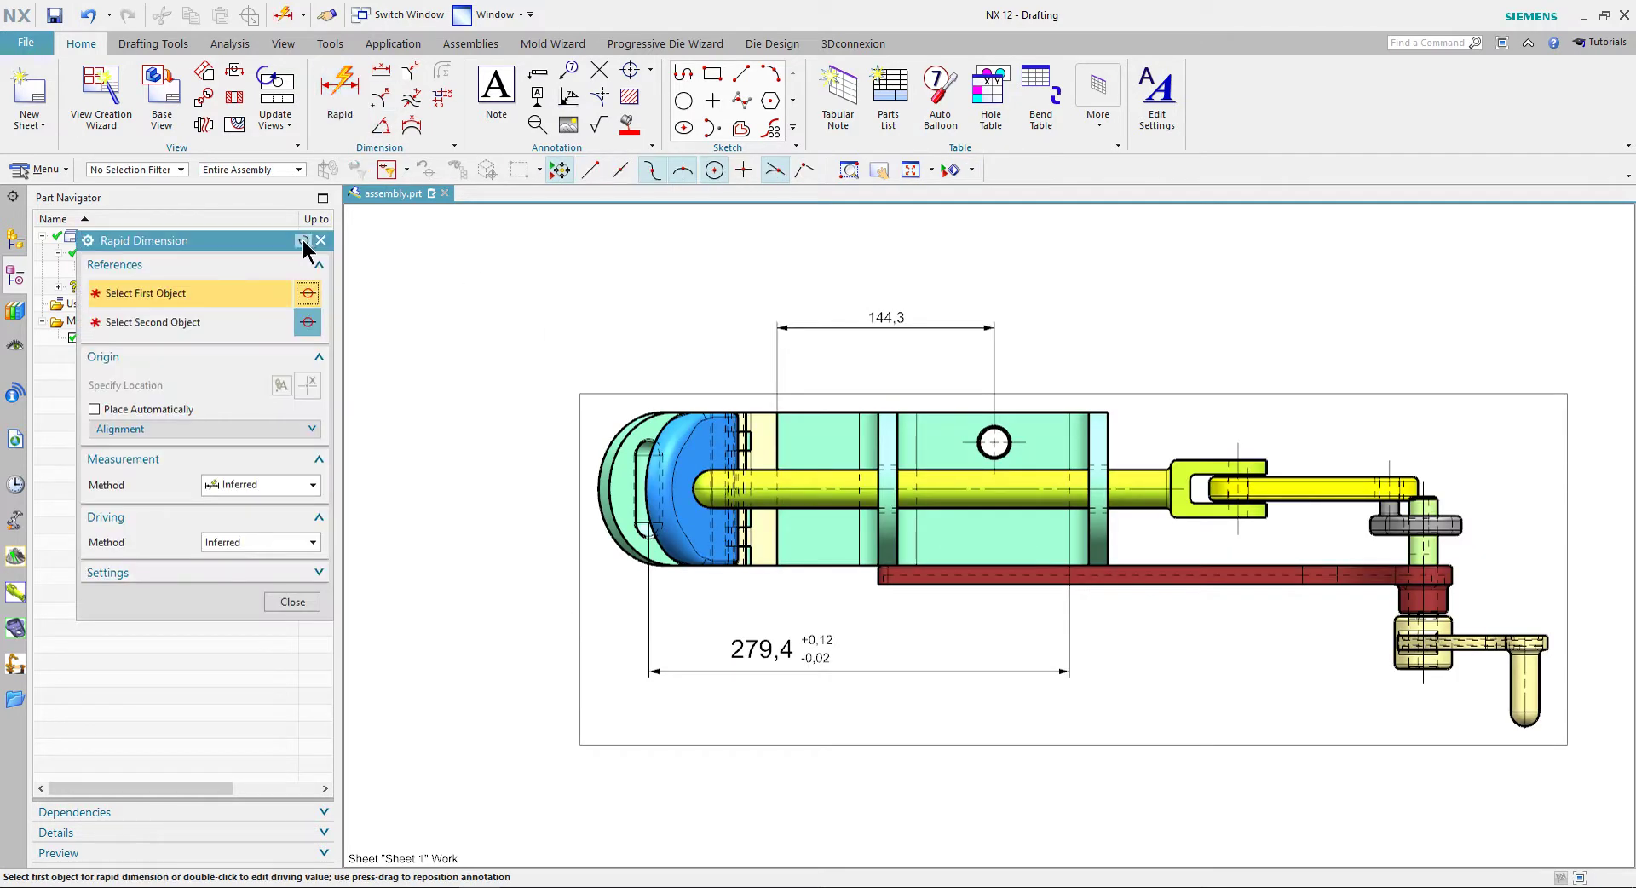
scroll(641, 447, "up", 2)
scroll(641, 447, "up", 2)
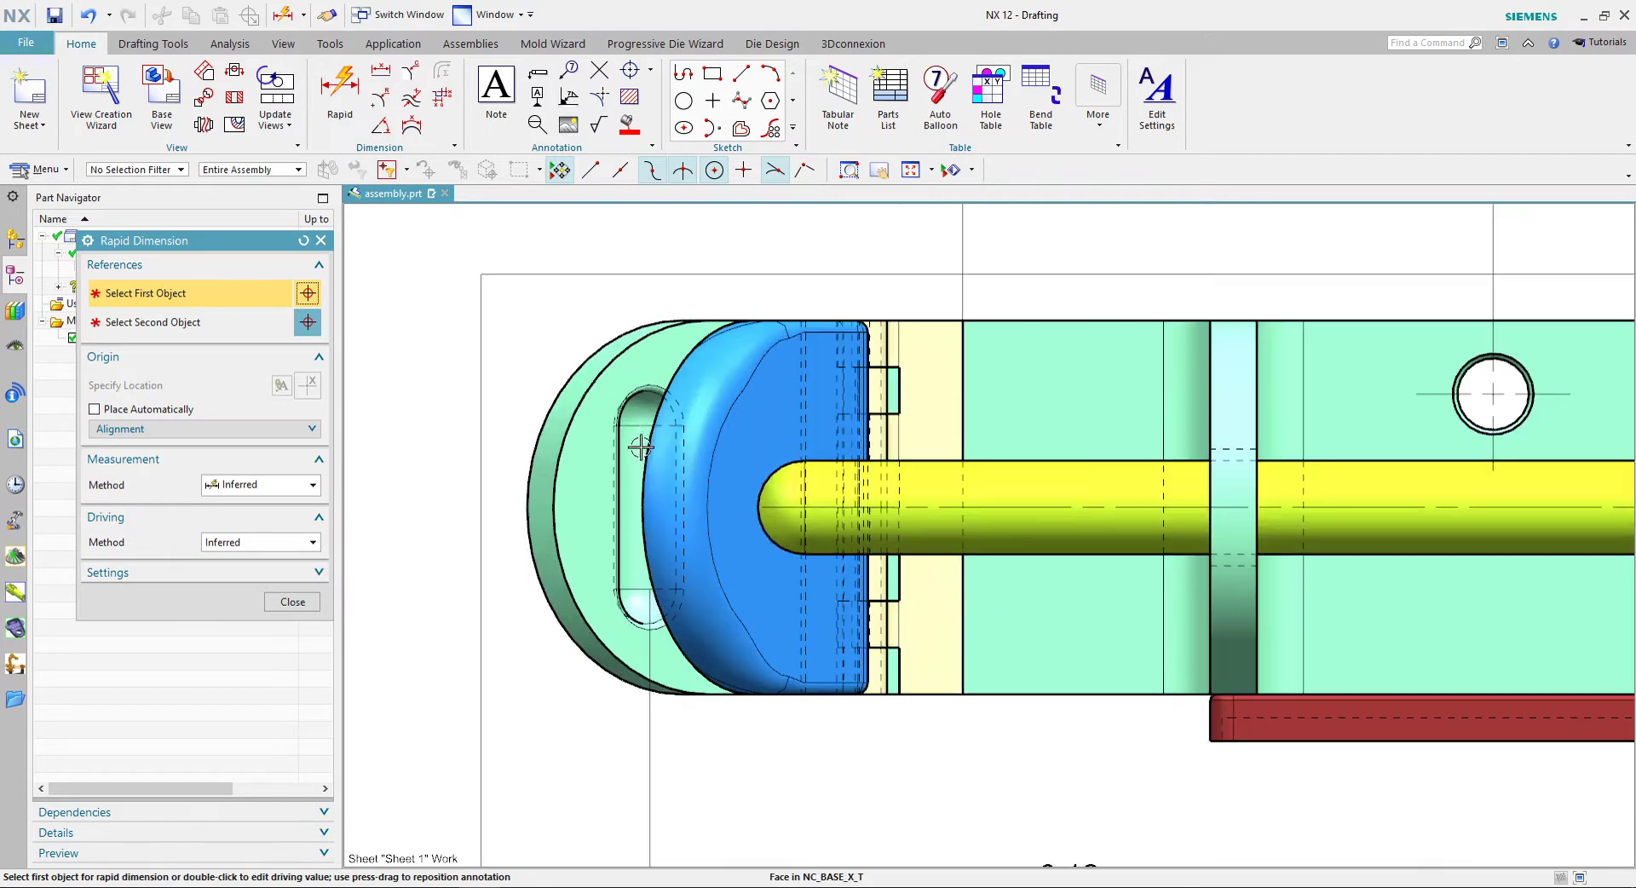
left_click(648, 392)
left_click(750, 430)
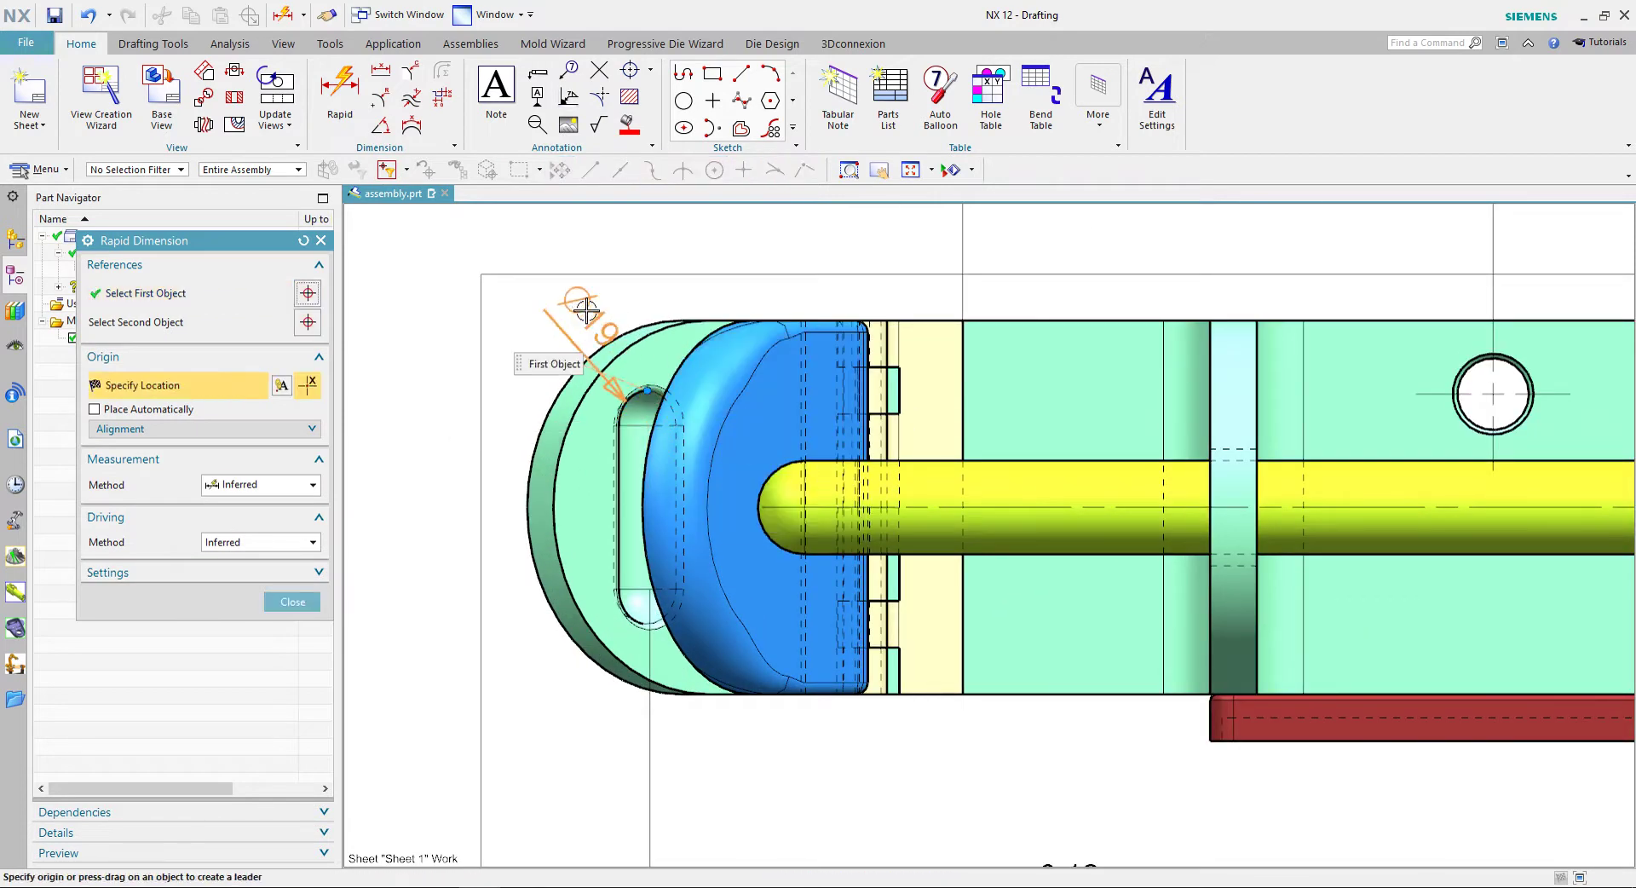
scroll(596, 289, "down", 2)
scroll(656, 316, "up", 1)
scroll(724, 337, "up", 1)
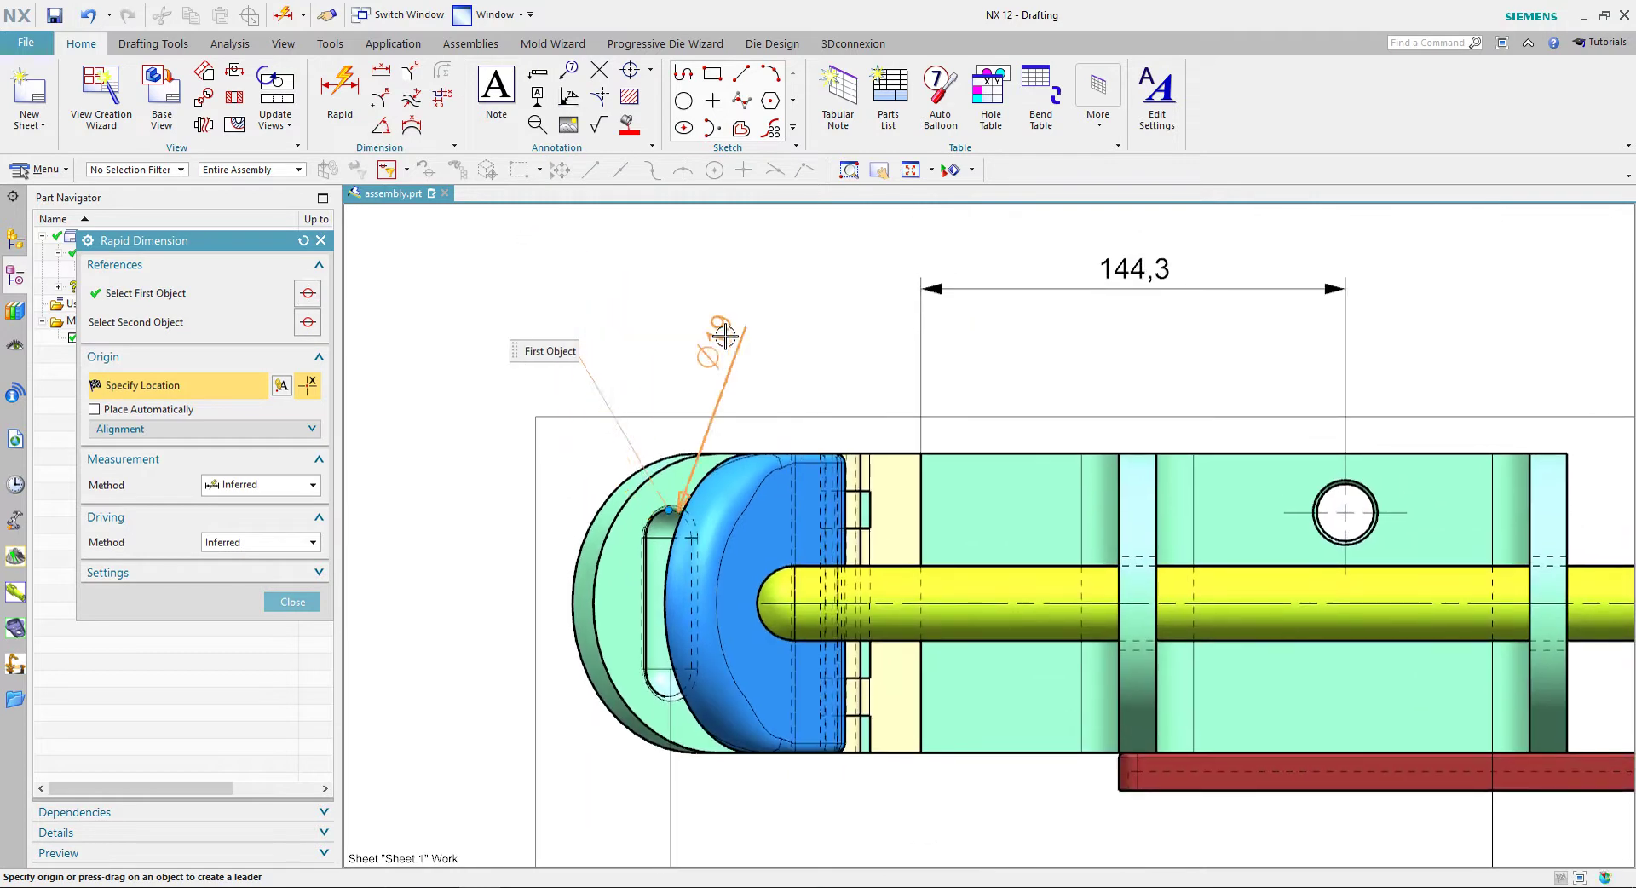
left_click(716, 334)
scroll(529, 388, "down", 1)
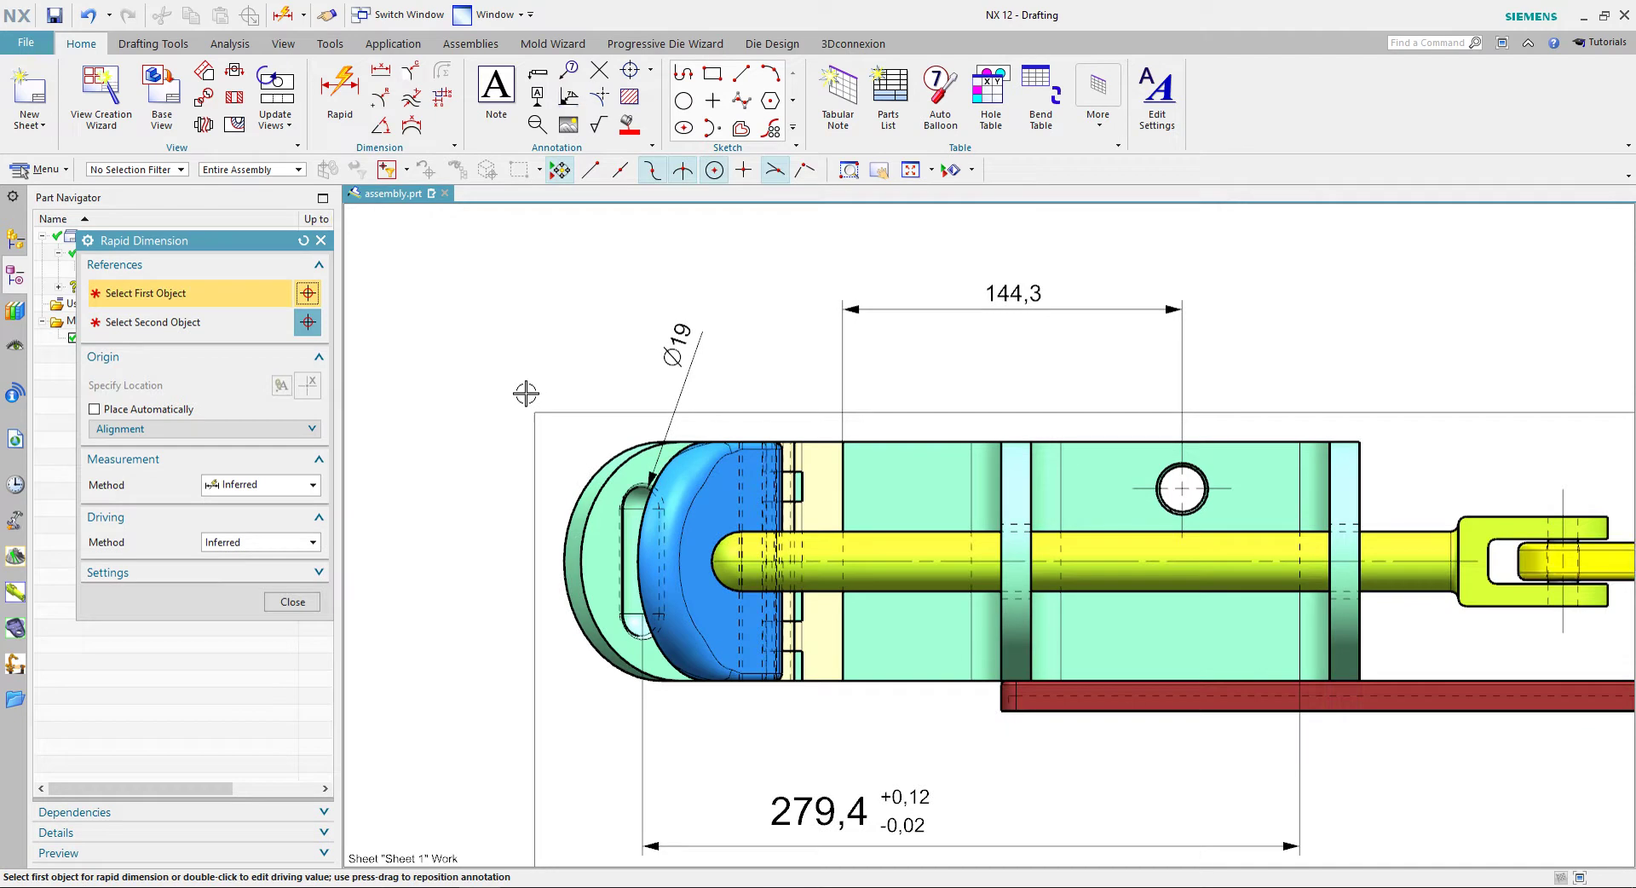
scroll(512, 423, "down", 1)
scroll(511, 426, "down", 1)
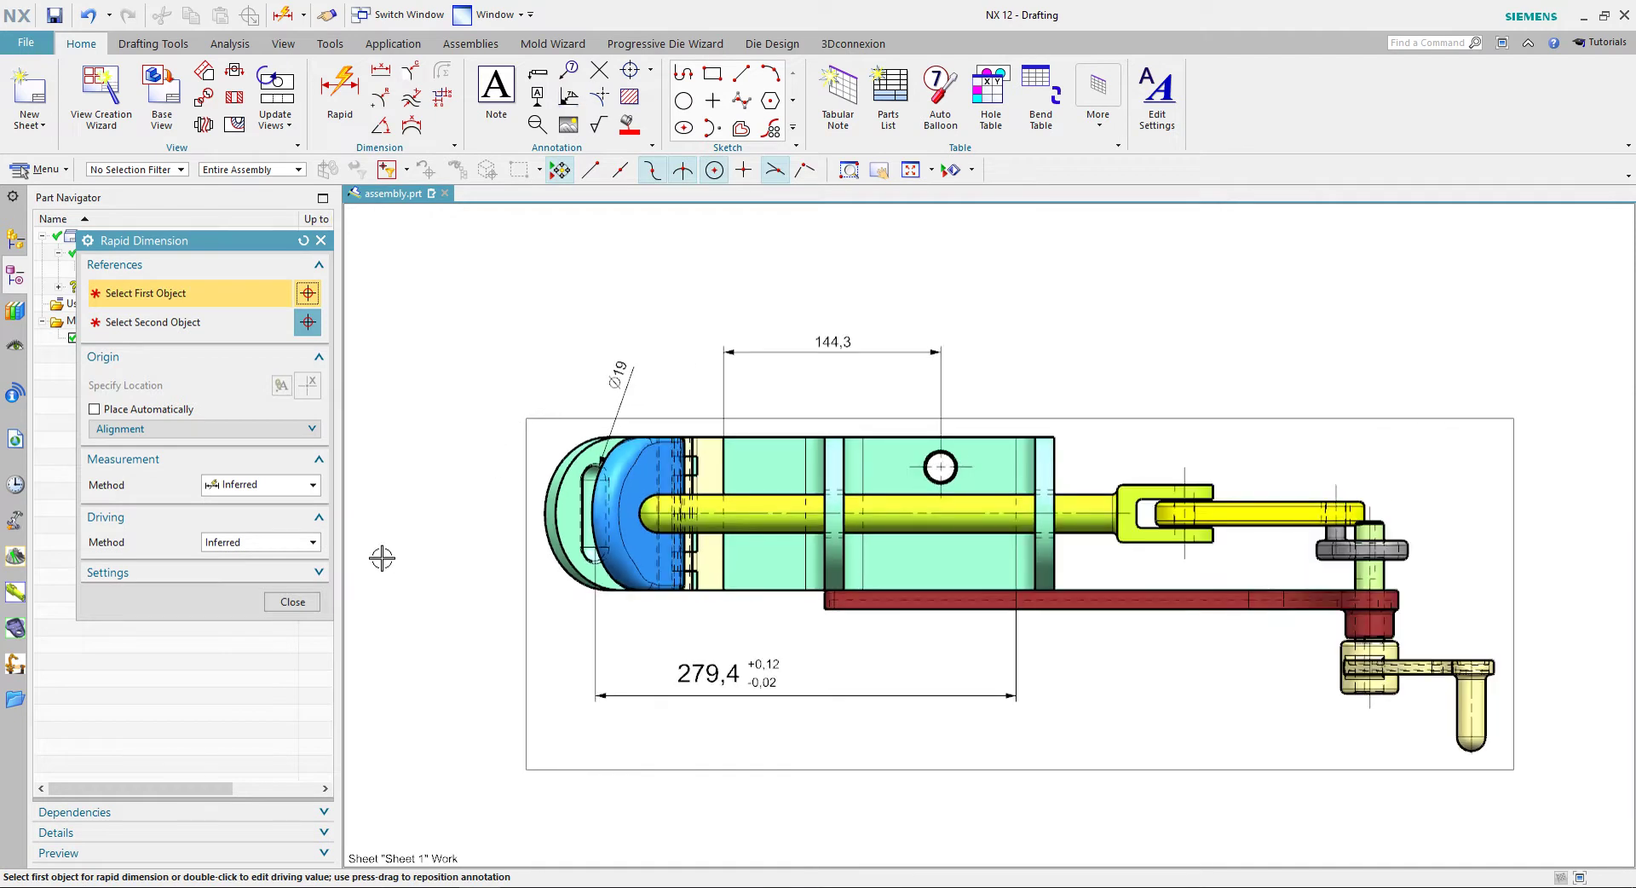
Use Radial measurement to place R11,1 on the slot's lower arc at lower left.
left_click(254, 487)
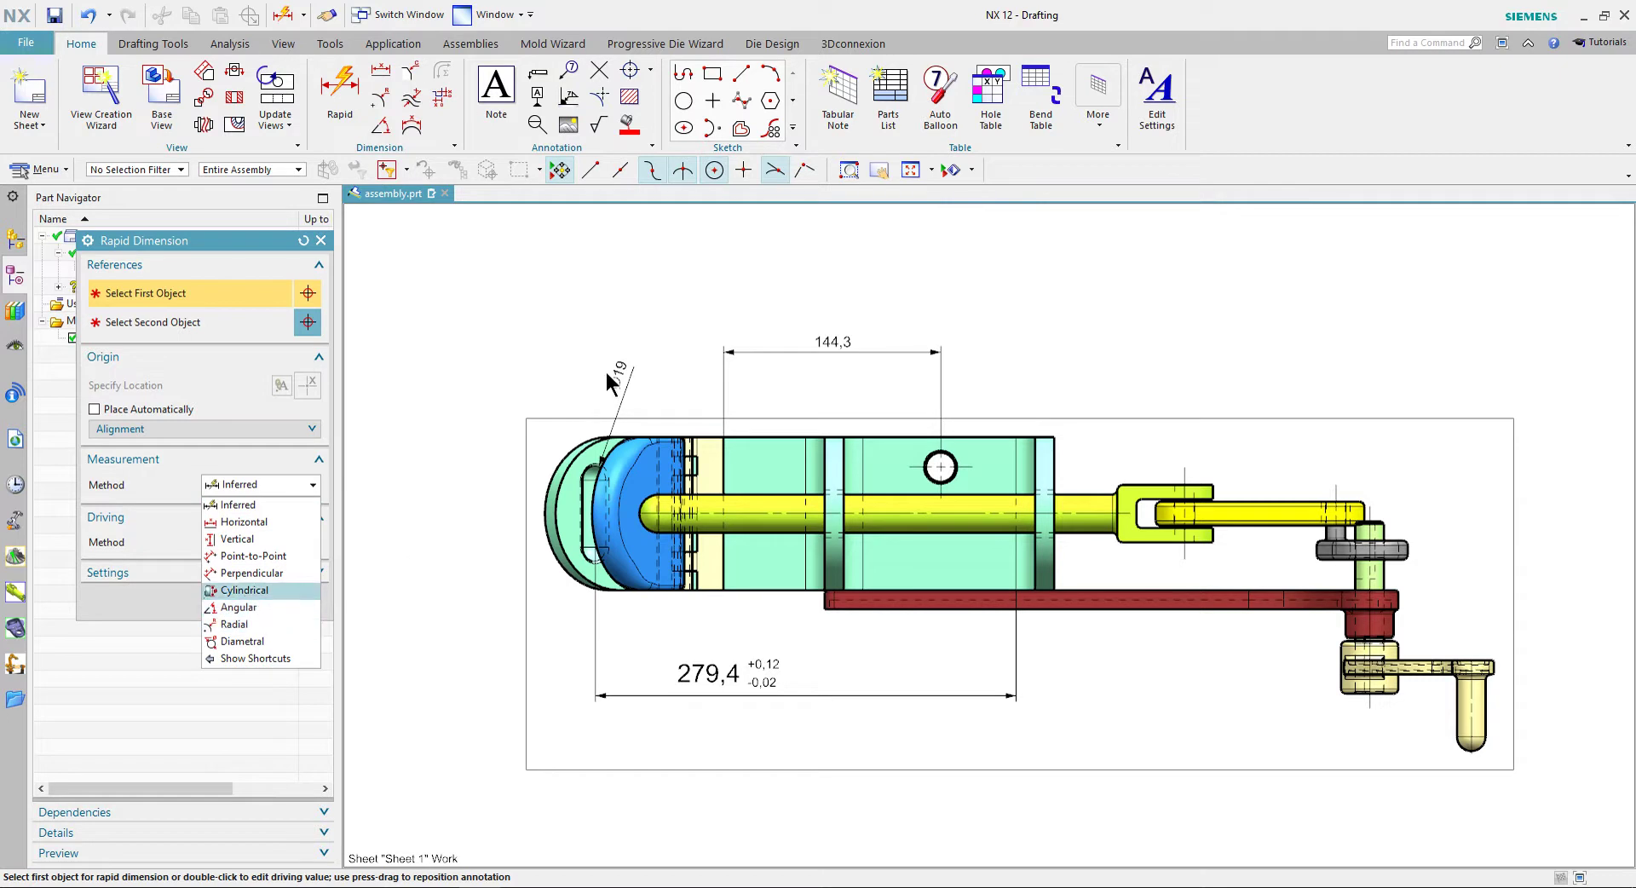
left_click(255, 626)
scroll(500, 639, "up", 2)
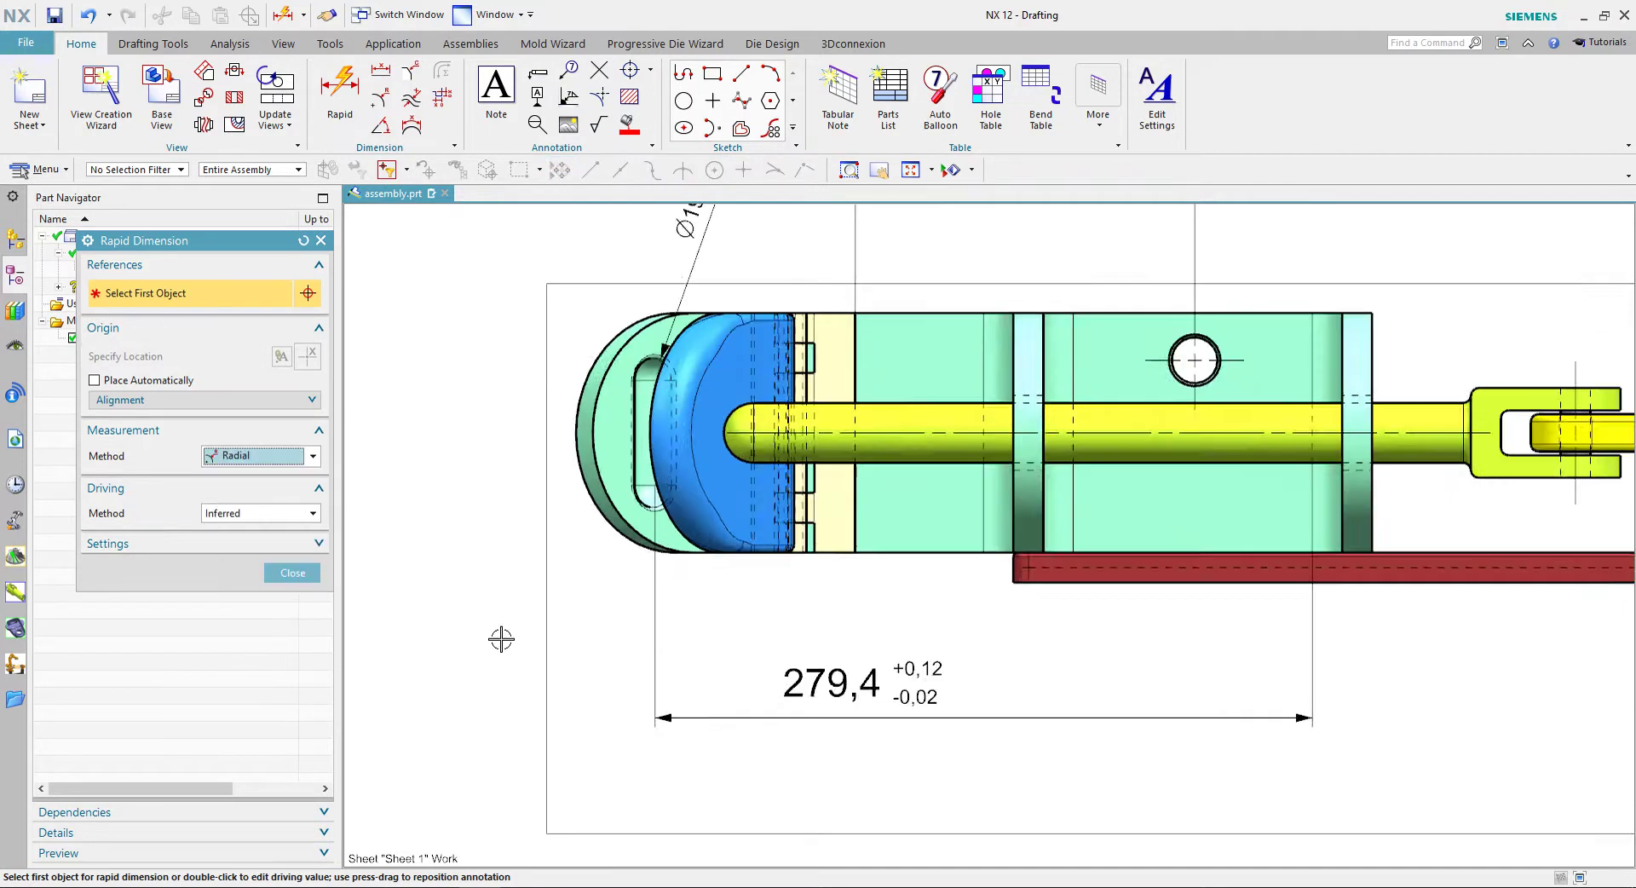
scroll(511, 635, "up", 2)
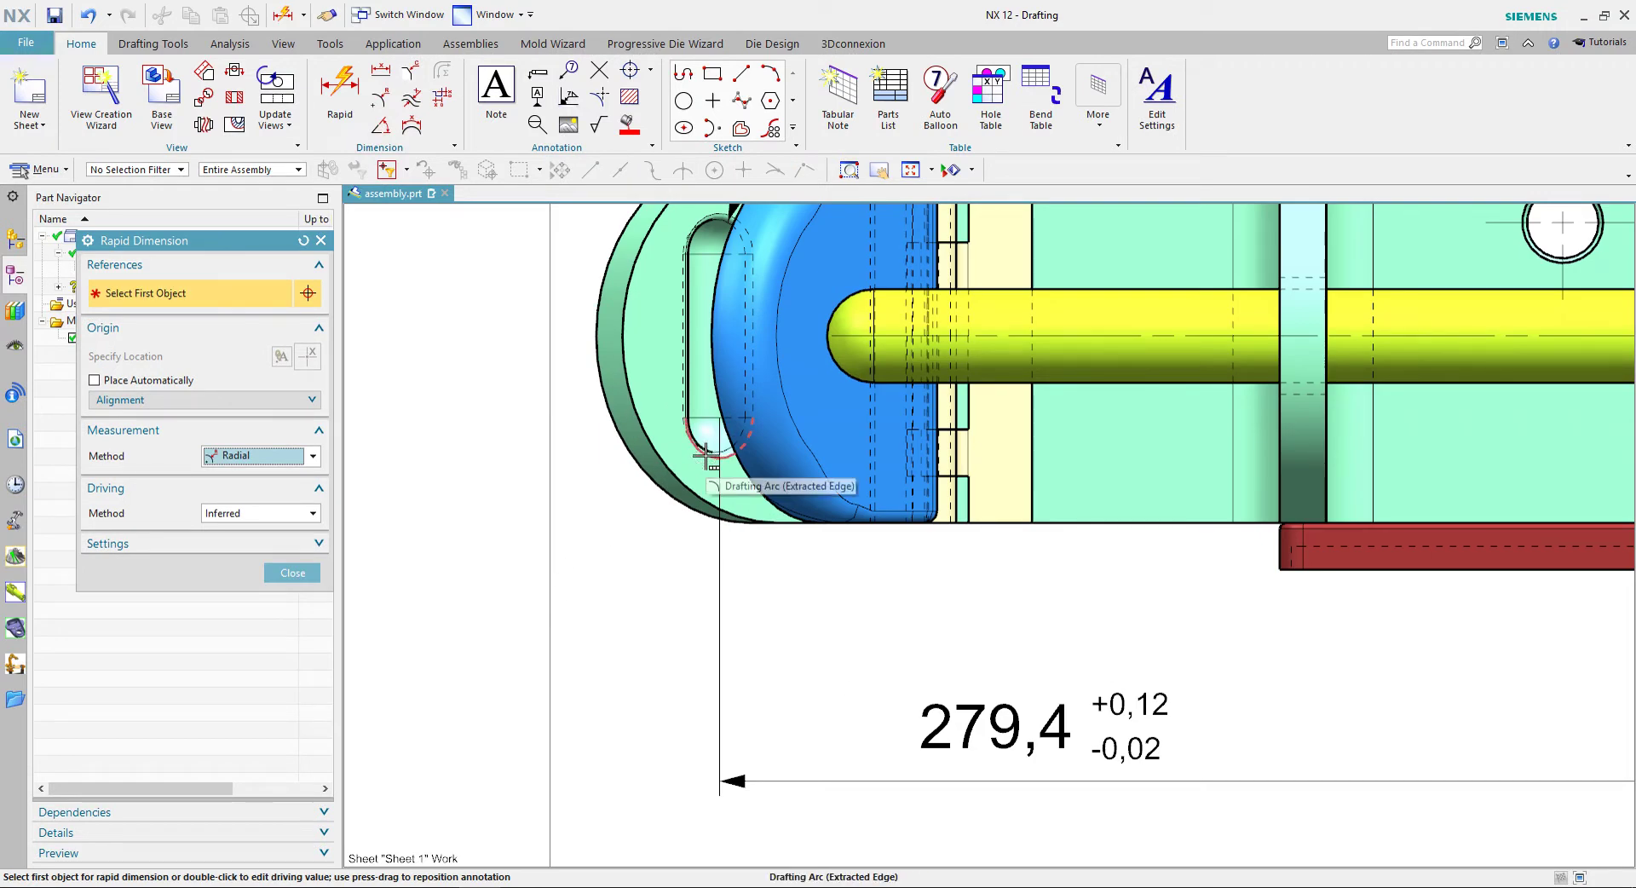
left_click(705, 458)
left_click(767, 467)
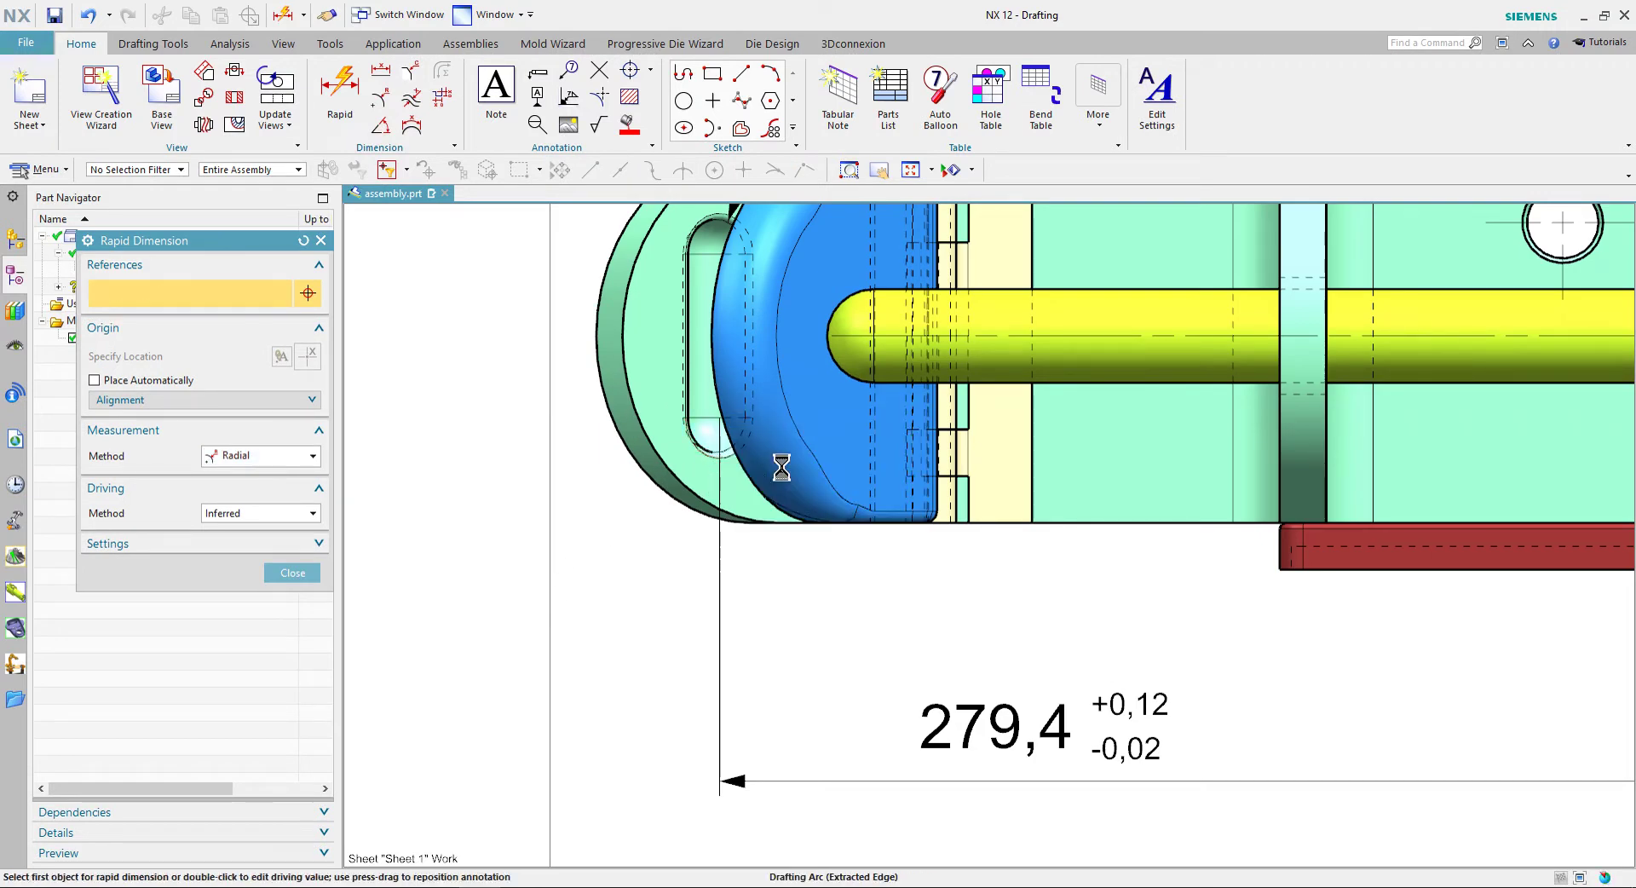
left_click(544, 607)
scroll(556, 514, "up", 2)
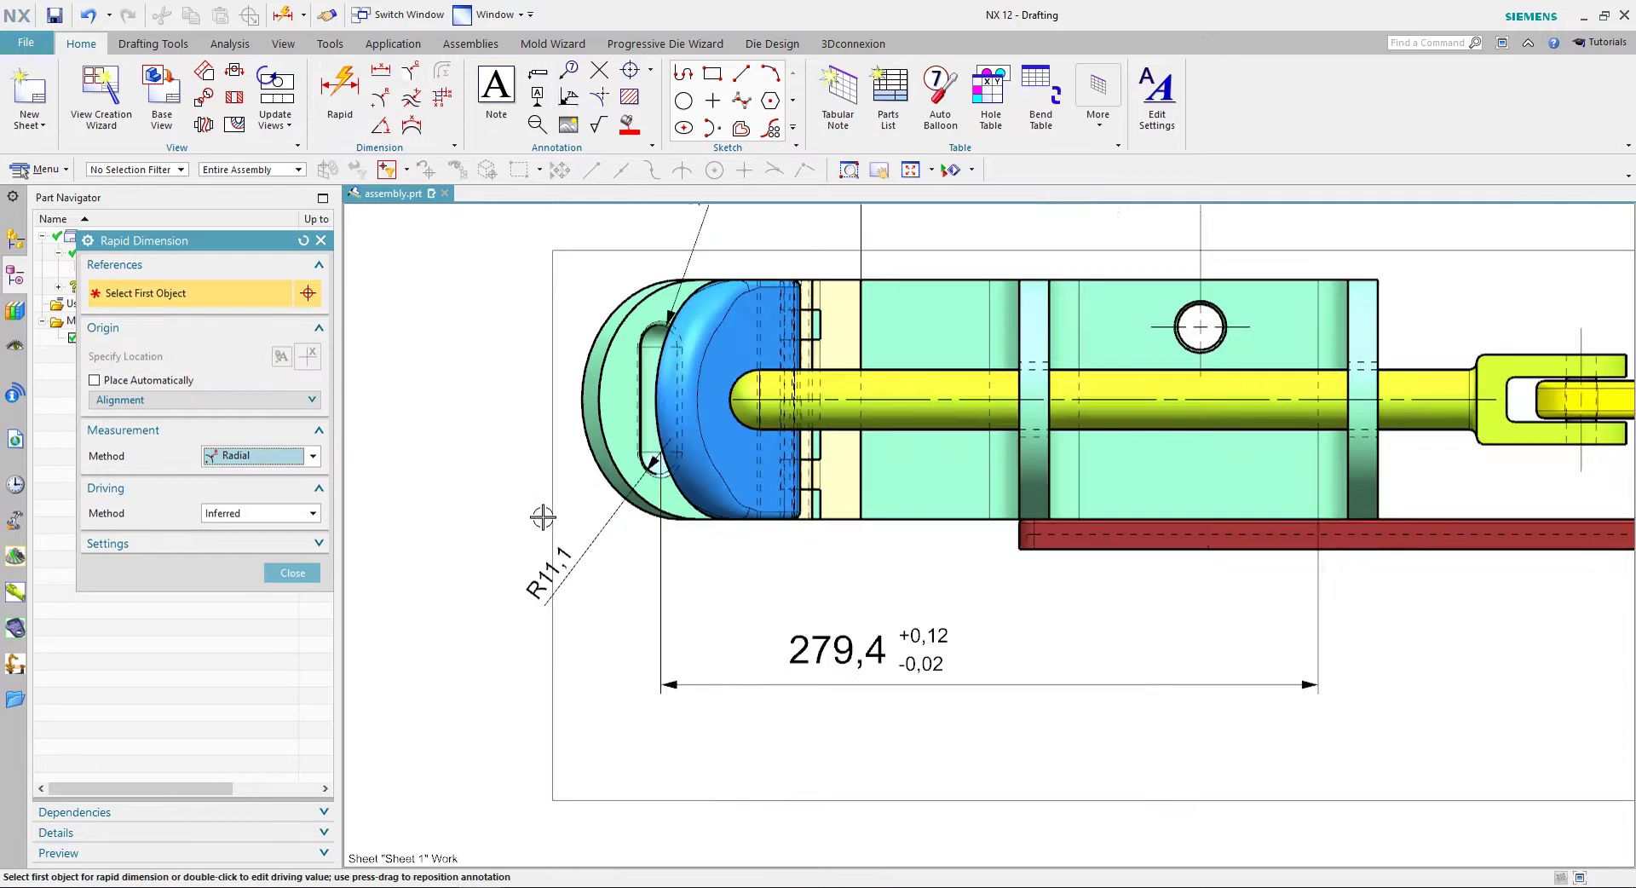
scroll(549, 513, "up", 3)
scroll(614, 396, "down", 2)
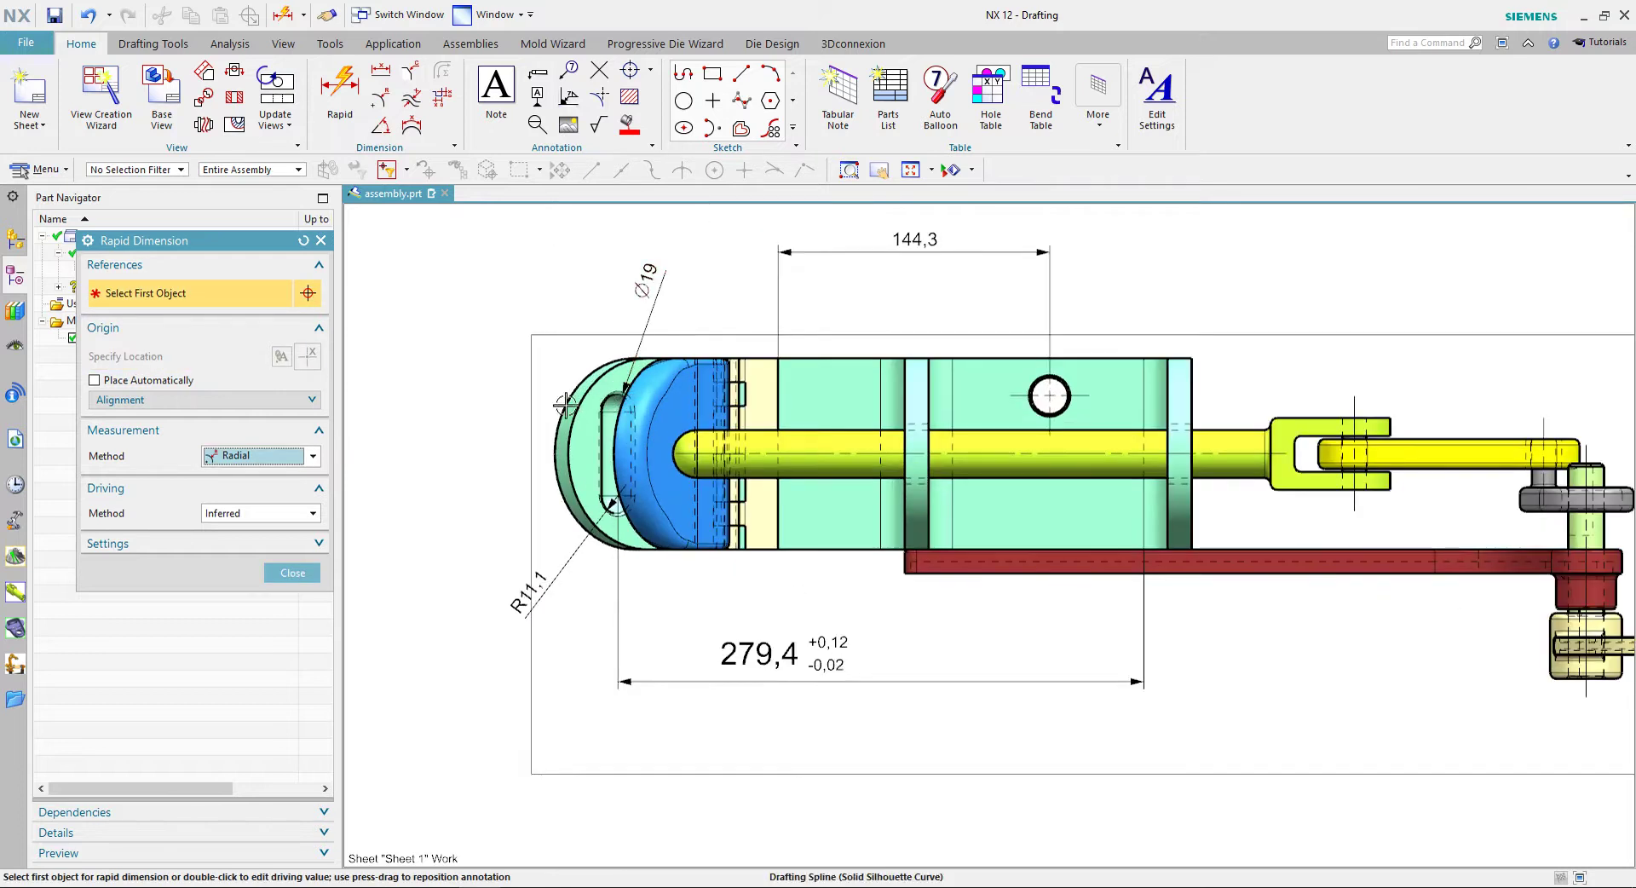
left_click(292, 573)
scroll(347, 566, "down", 3)
scroll(434, 573, "up", 1)
Recentre the sheet and delete the 144,3 dimension from the assembly view.
scroll(437, 578, "up", 2)
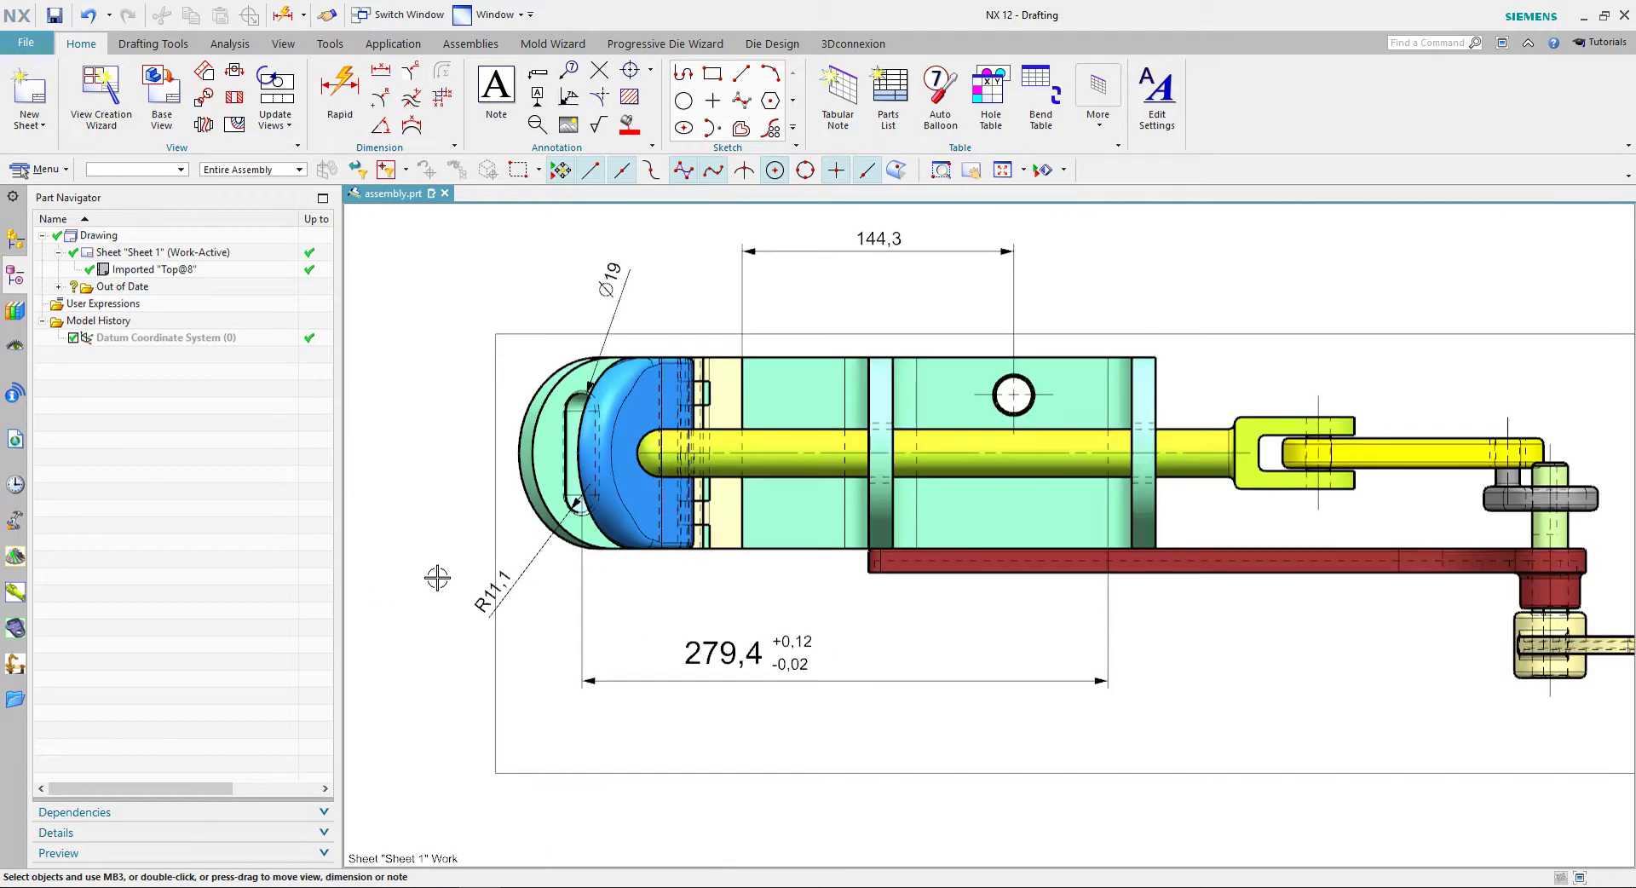
scroll(437, 578, "up", 1)
mouse_move(387, 508)
middle_mouse_down("shift")
mouse_move(427, 475)
mouse_move(430, 513)
middle_mouse_up("shift")
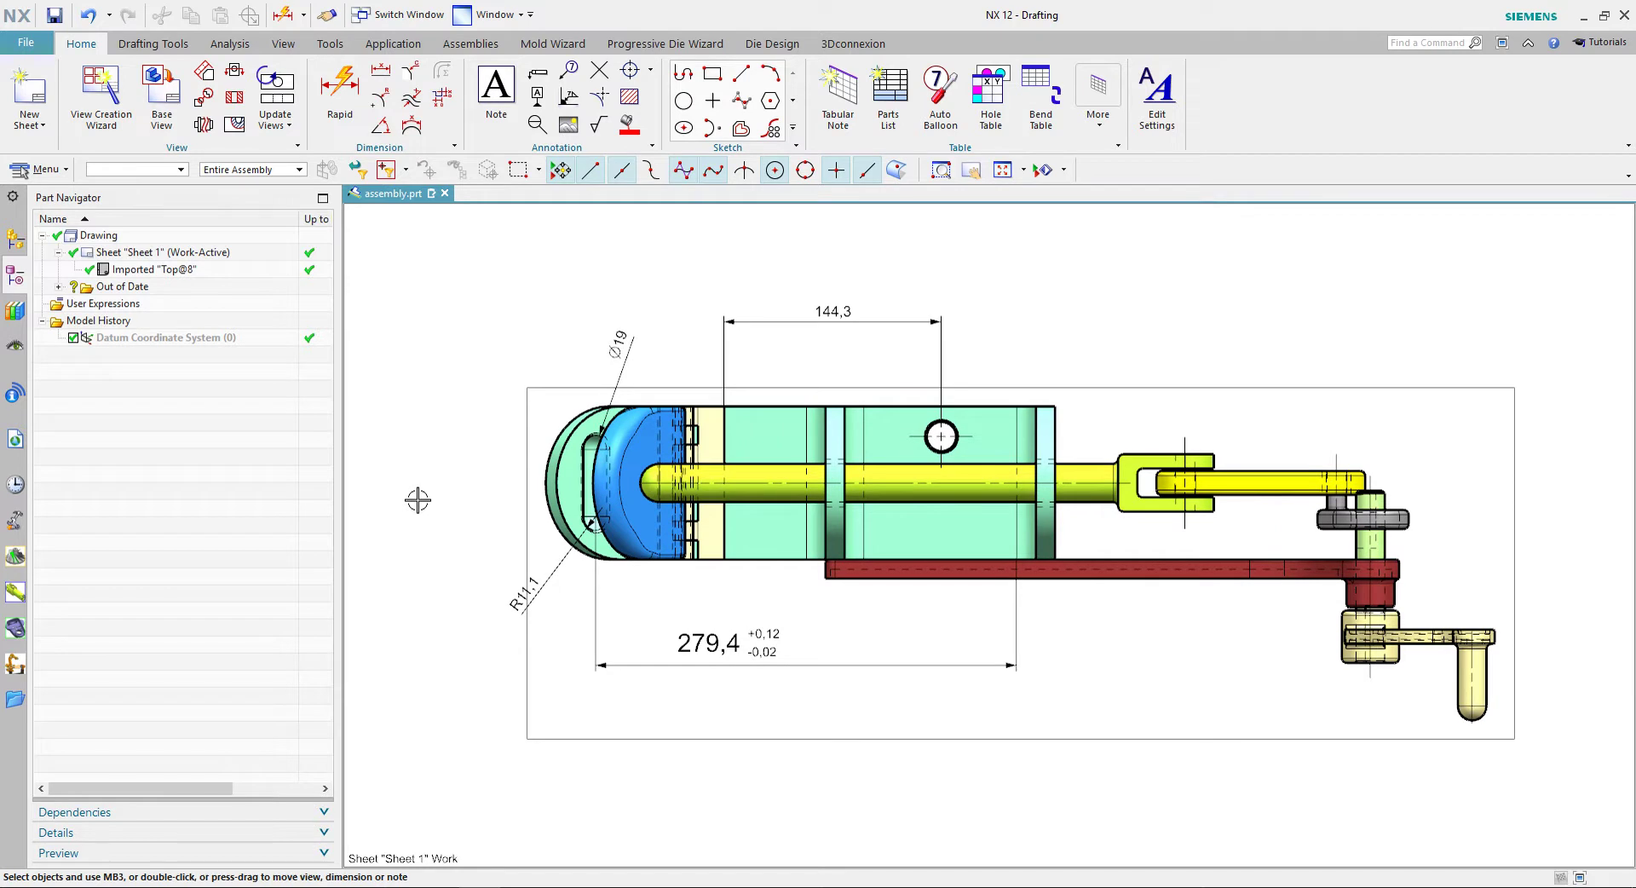
left_click(835, 314)
key("Delete")
scroll(975, 441, "down", 3)
scroll(972, 439, "down", 3)
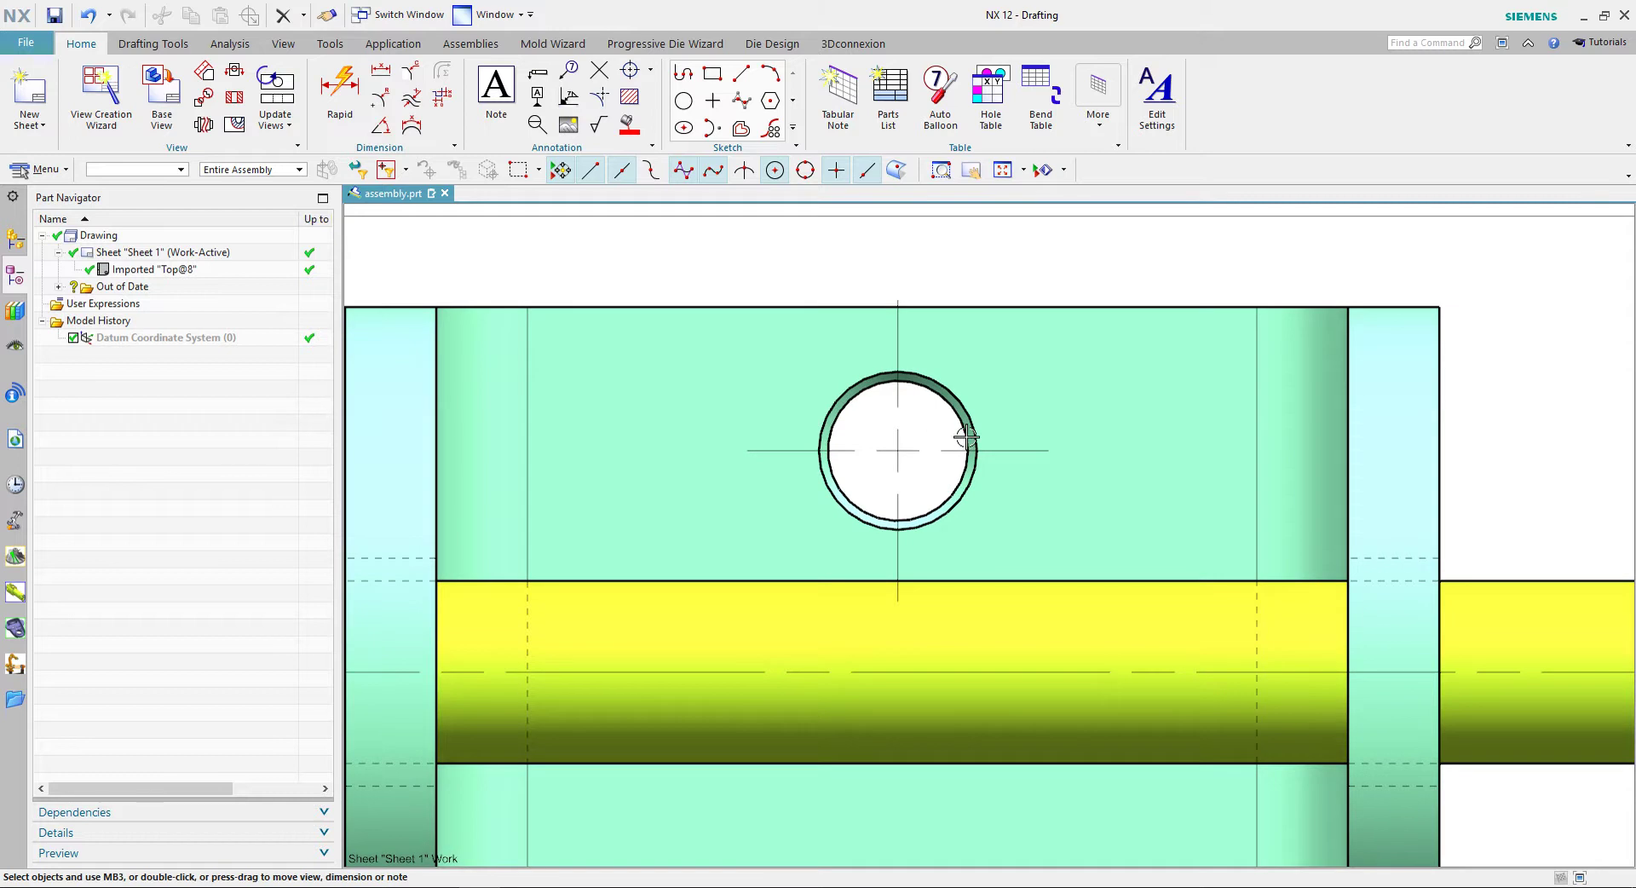
Zoom to the small hole near the top and dismiss QuickPick without choosing anything.
scroll(966, 437, "up", 6)
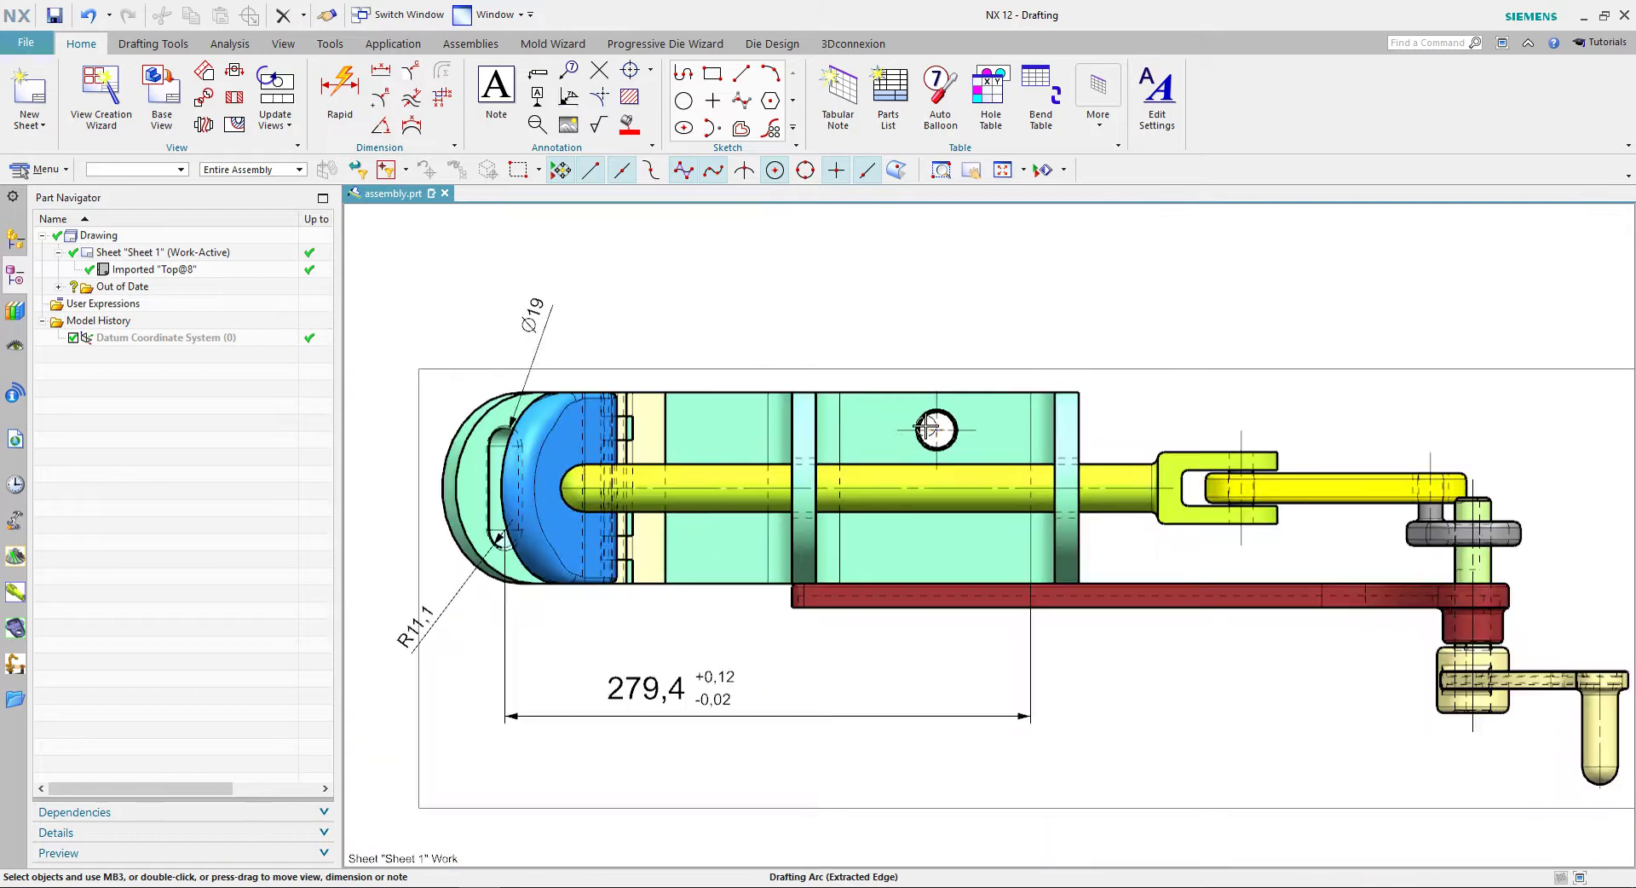
left_click(958, 437)
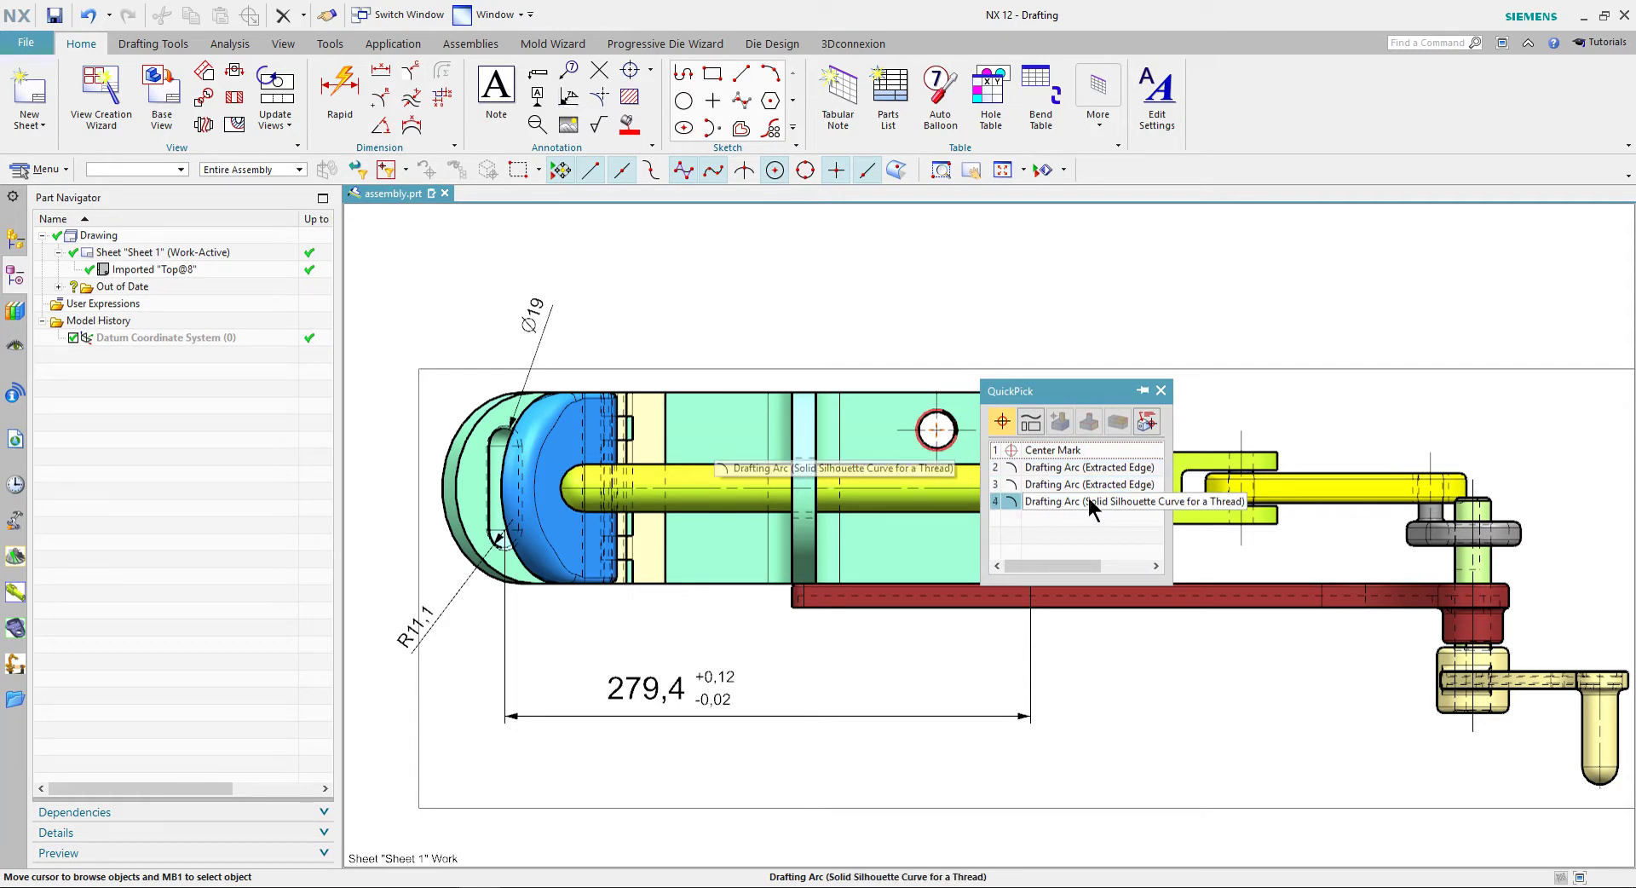
left_click(1164, 390)
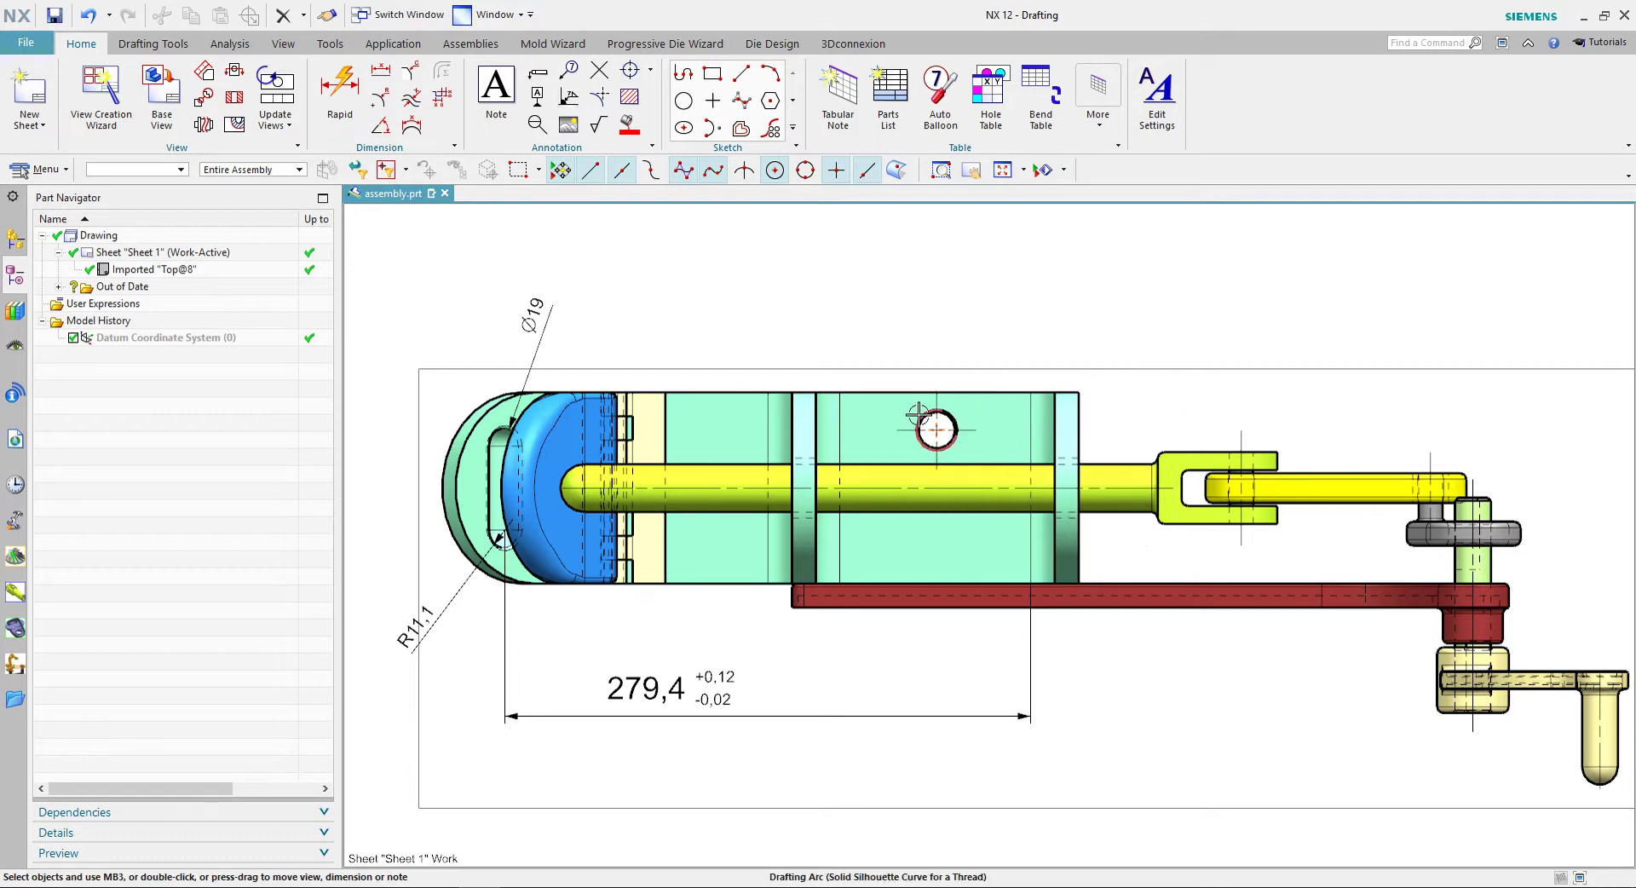
scroll(918, 413, "up", 3)
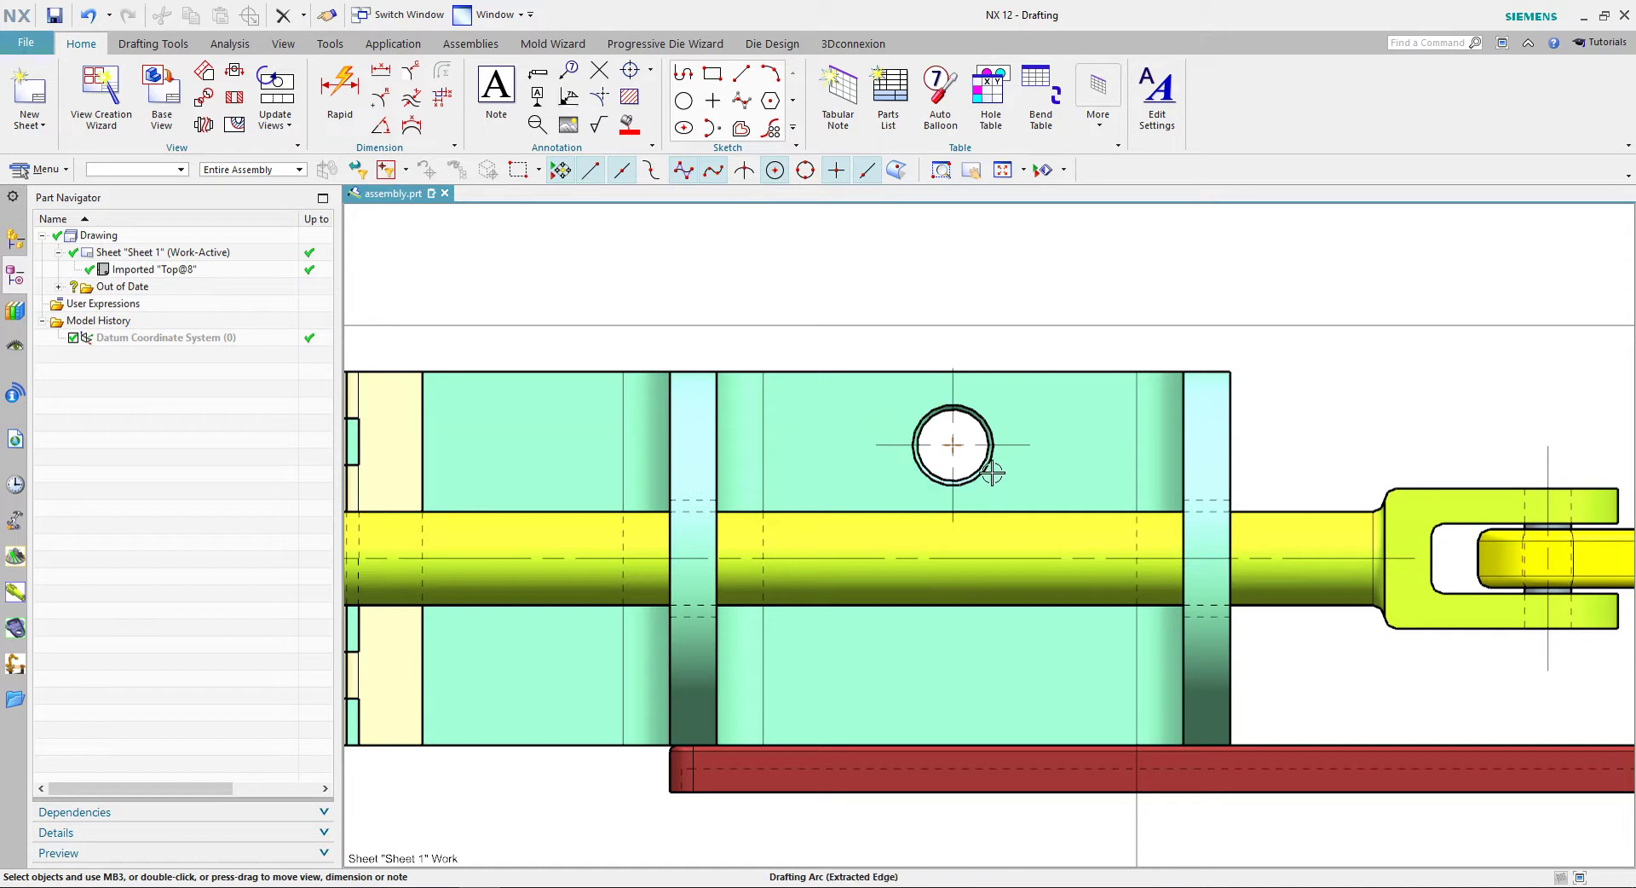
scroll(937, 490, "down", 5)
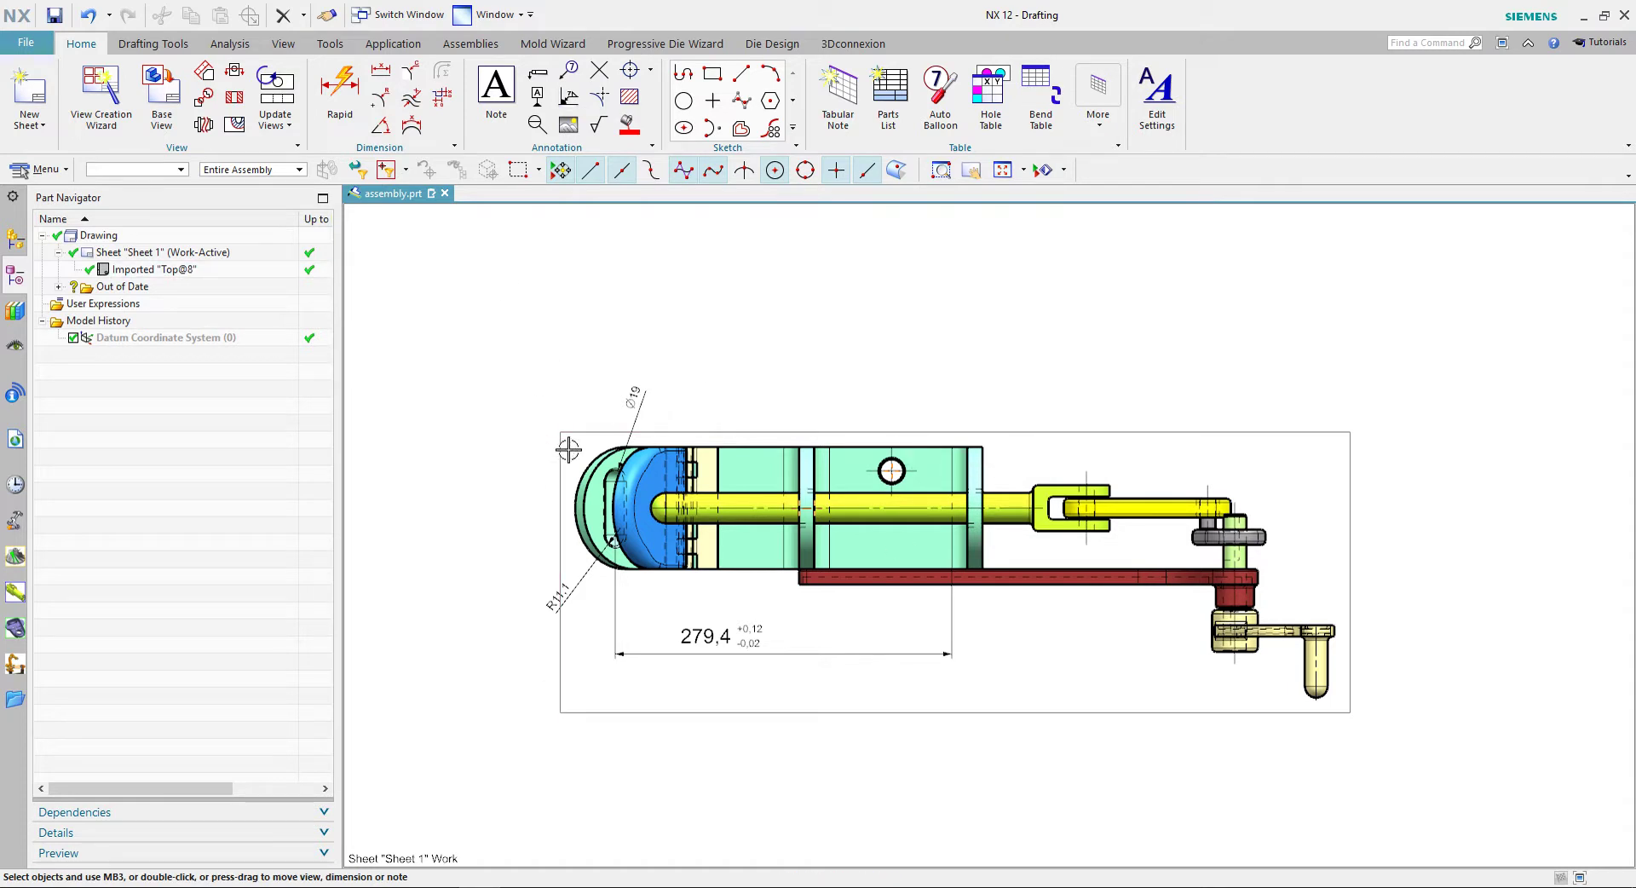
Change the view boundary to a Manual Rectangle drawn larger, reaching higher above the cylinder.
right_click(560, 435)
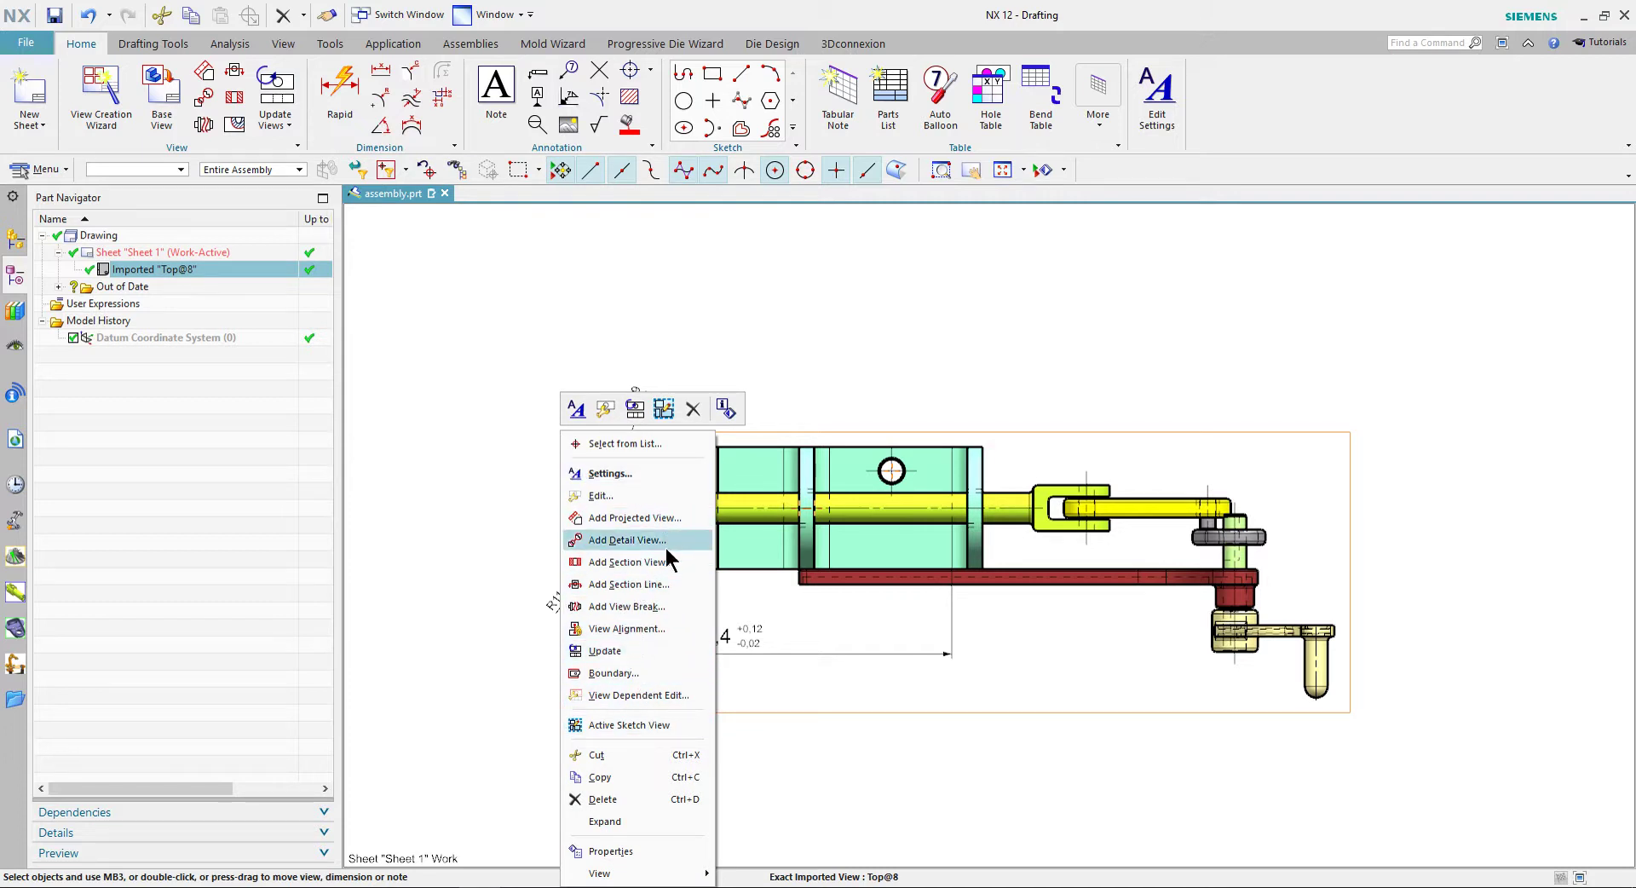
left_click(645, 679)
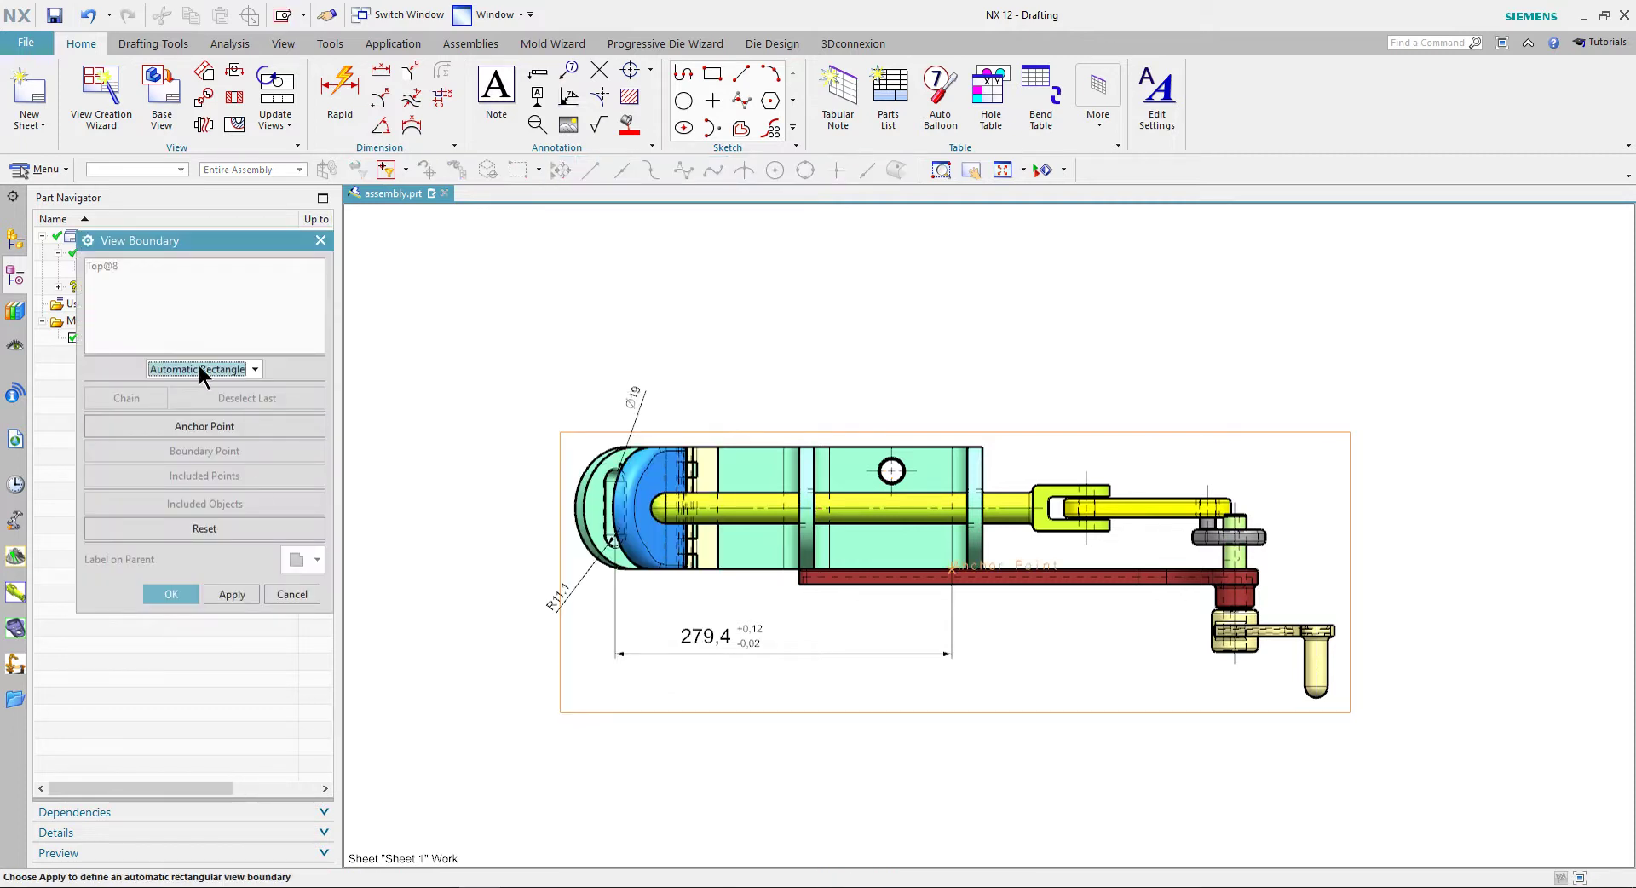
left_click(211, 372)
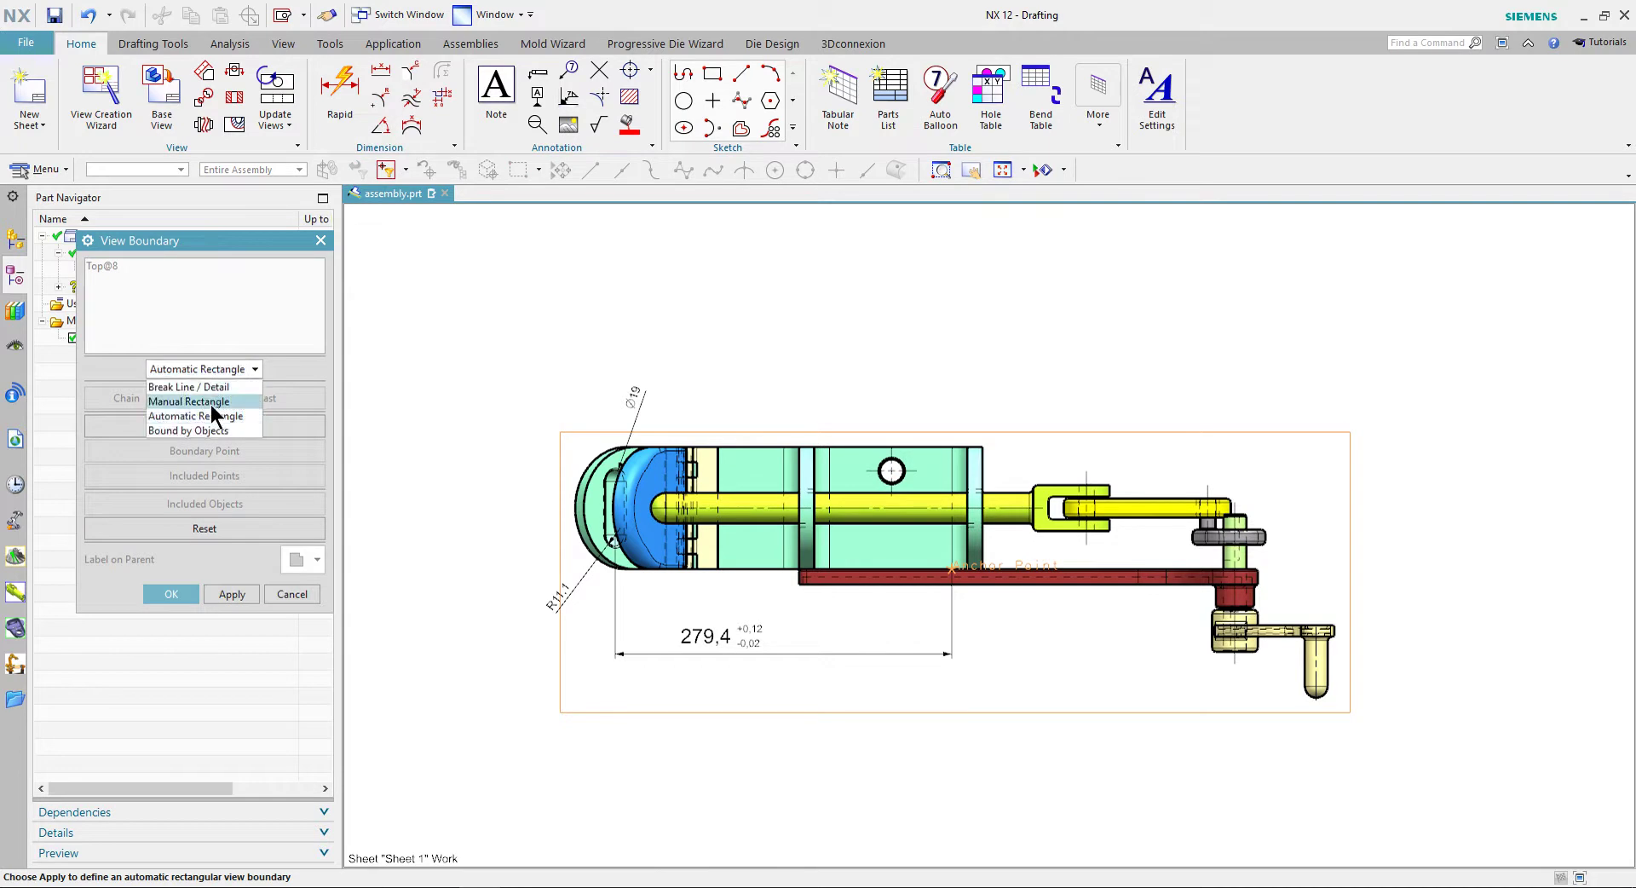
left_click(212, 404)
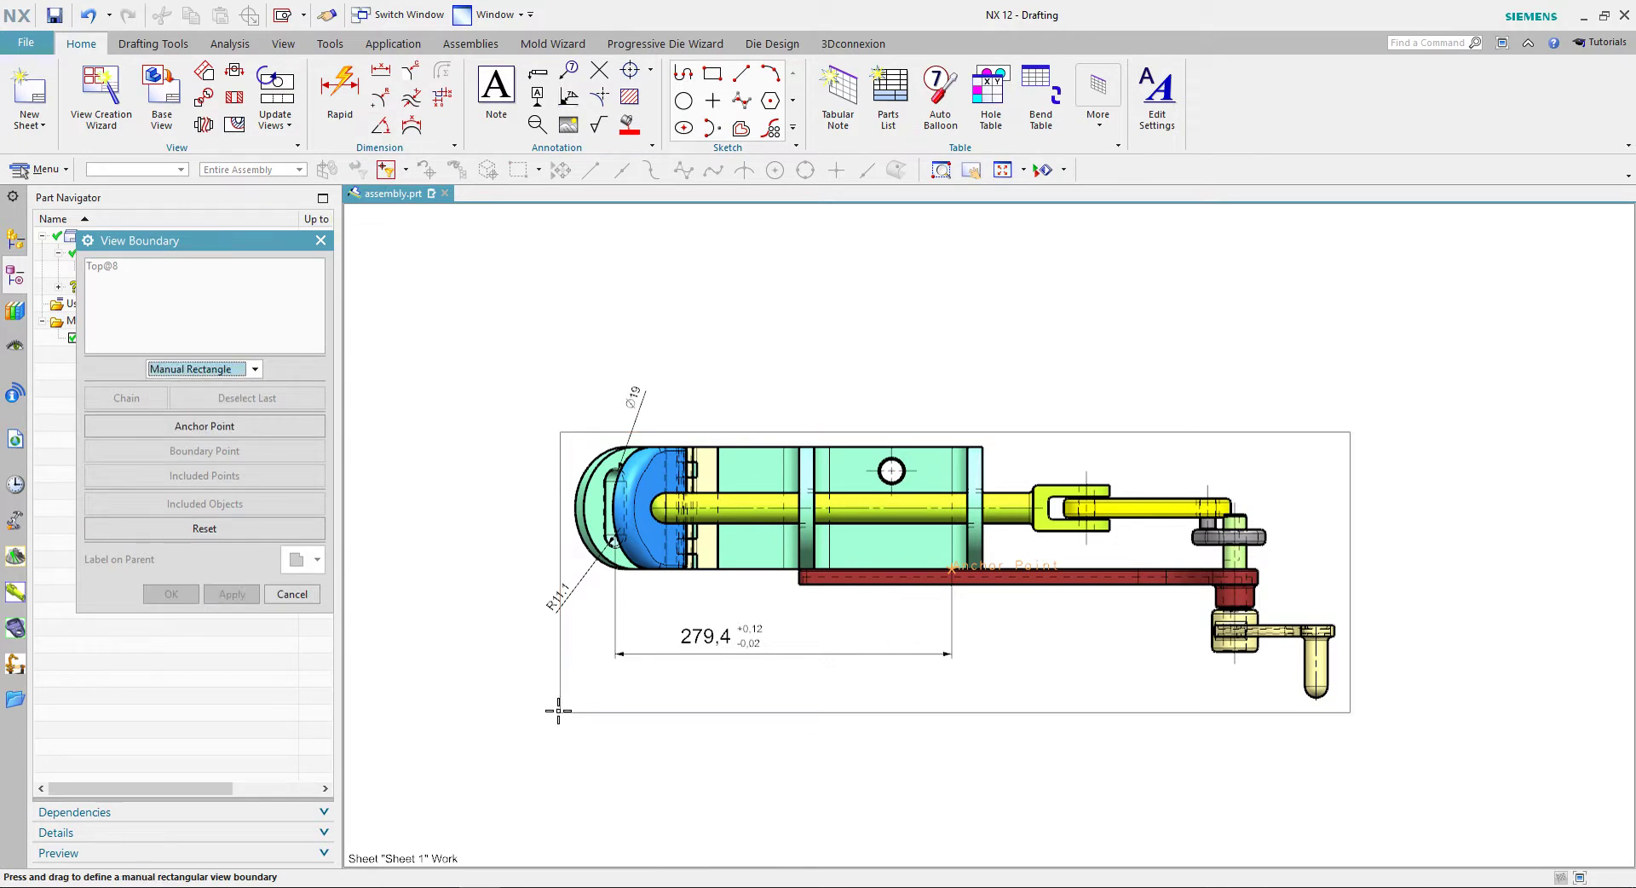
mouse_move(560, 711)
left_mouse_down()
mouse_move(1358, 329)
mouse_move(1340, 322)
mouse_move(1350, 276)
left_mouse_up()
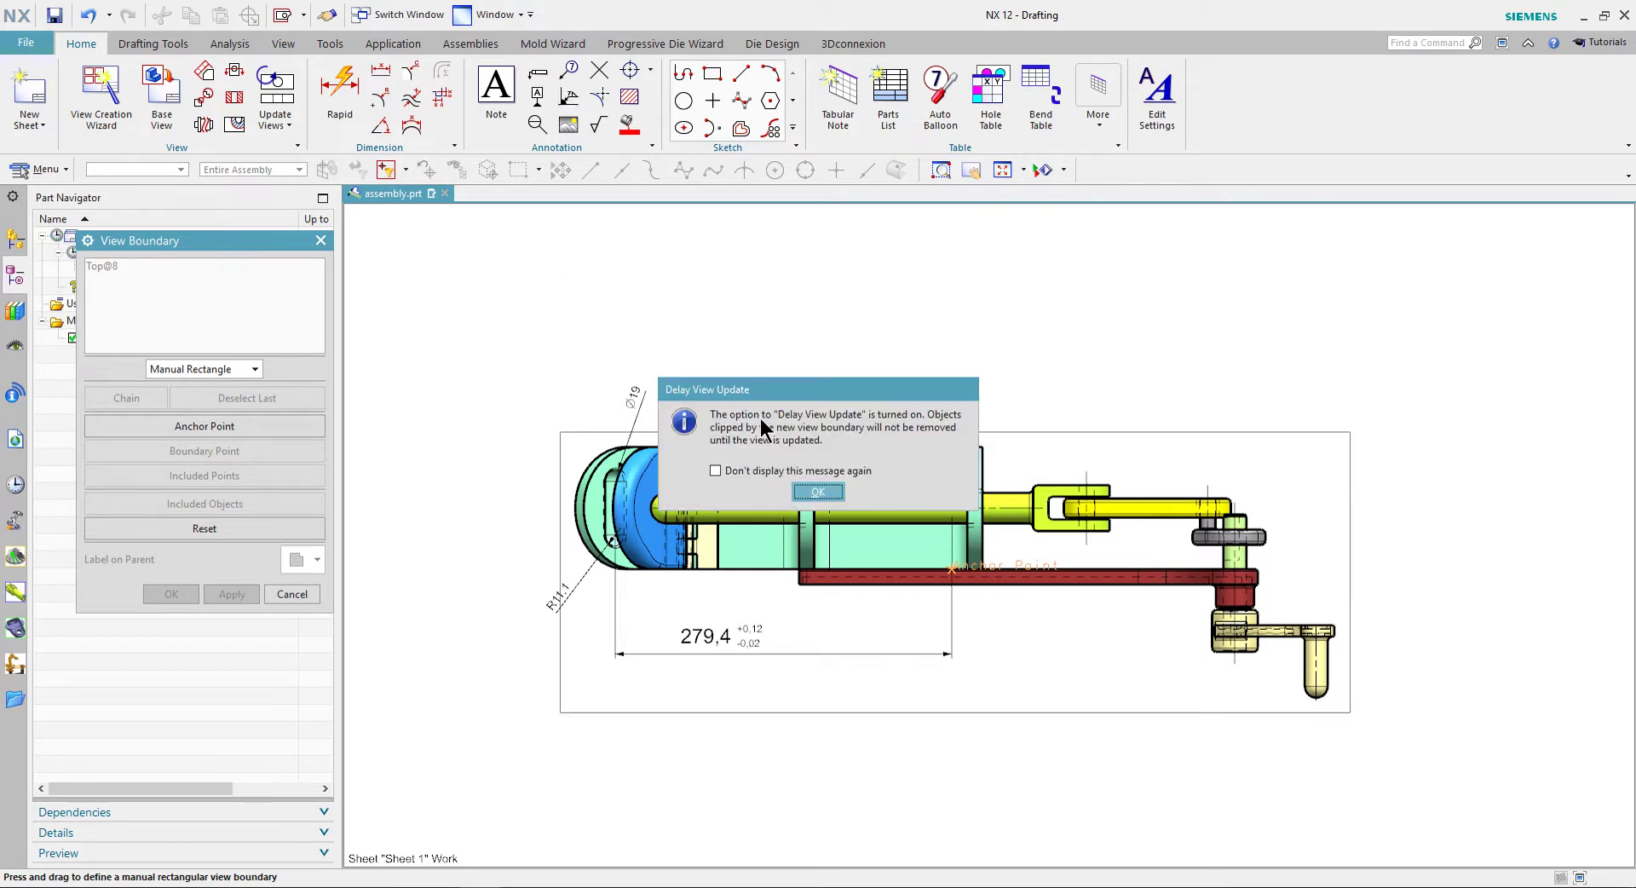
left_click(809, 492)
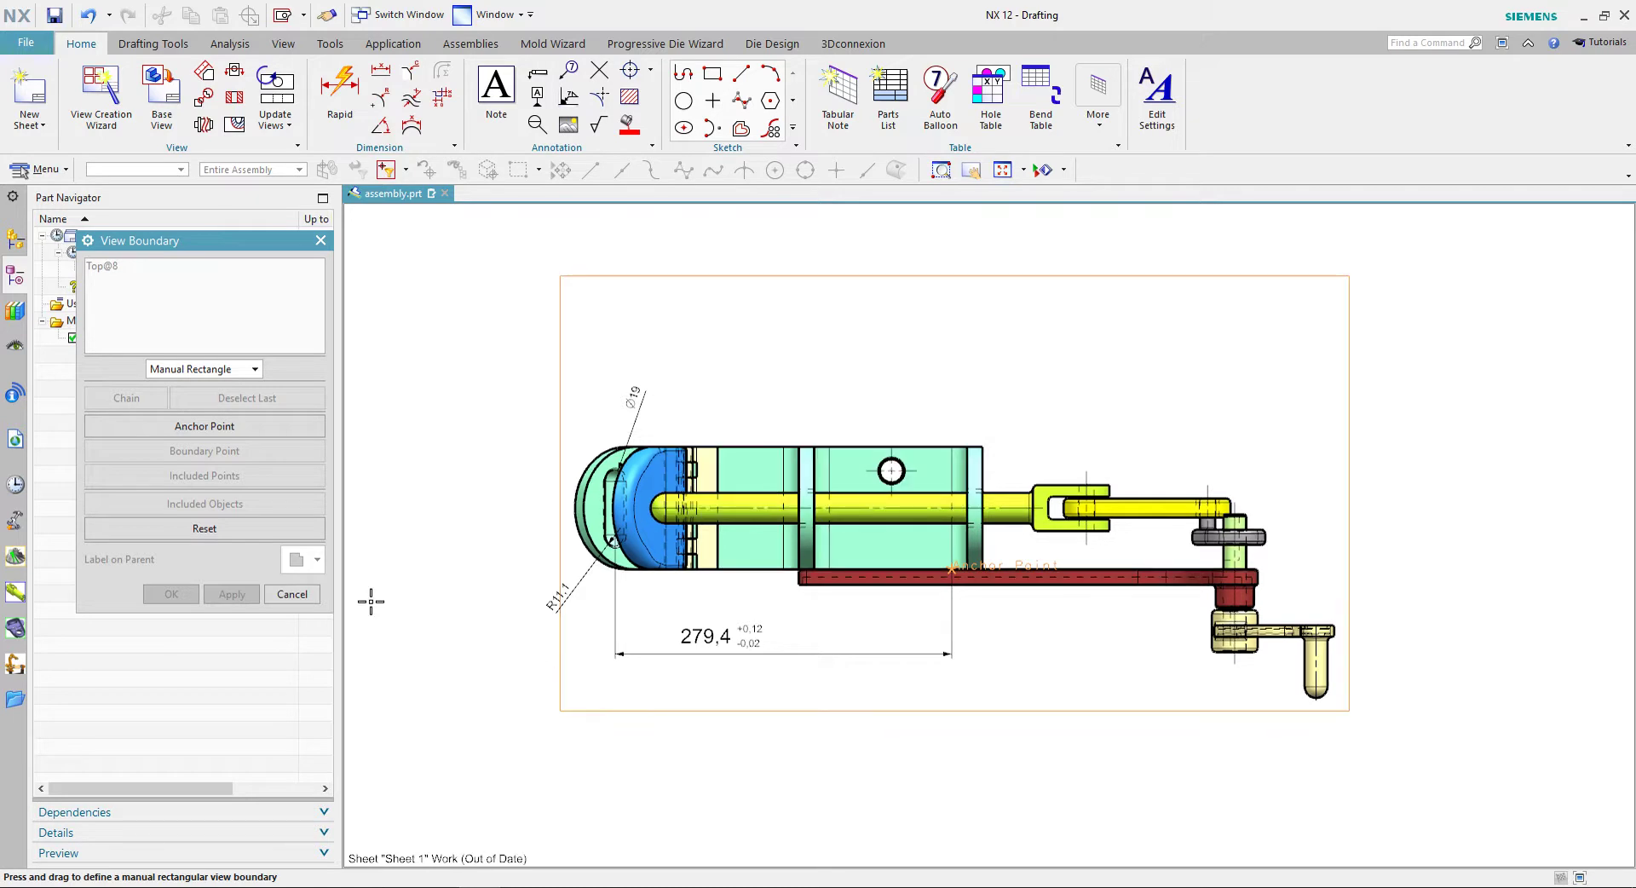
left_click(289, 594)
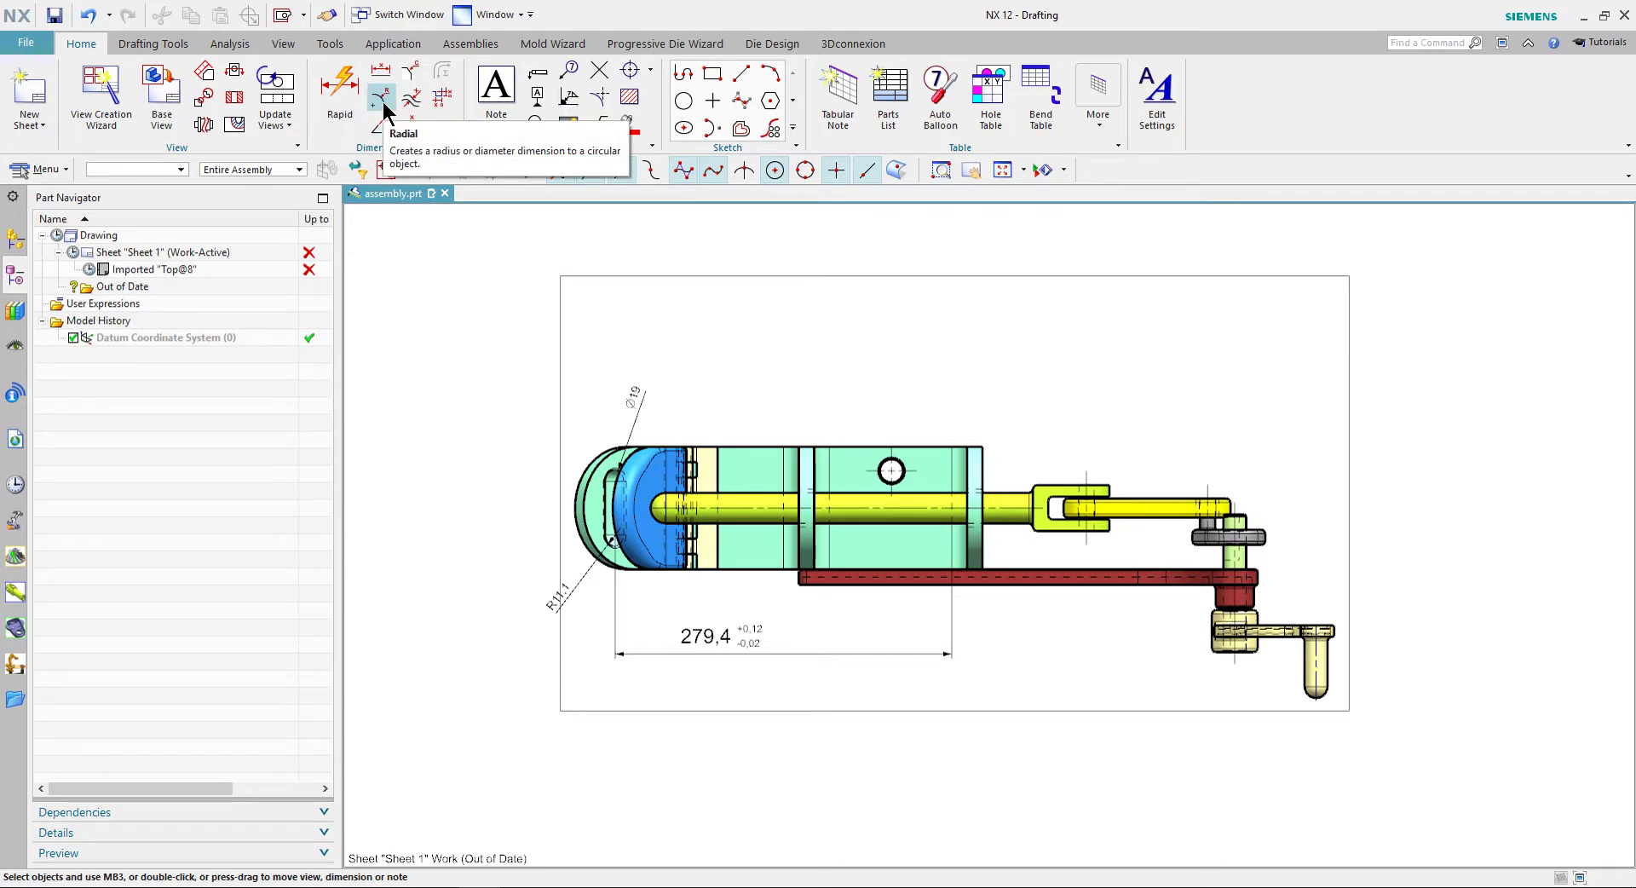
Place an M22 x 2.5 THRU Hole Callout radial dimension on the cylinder's threaded hole.
left_click(382, 102)
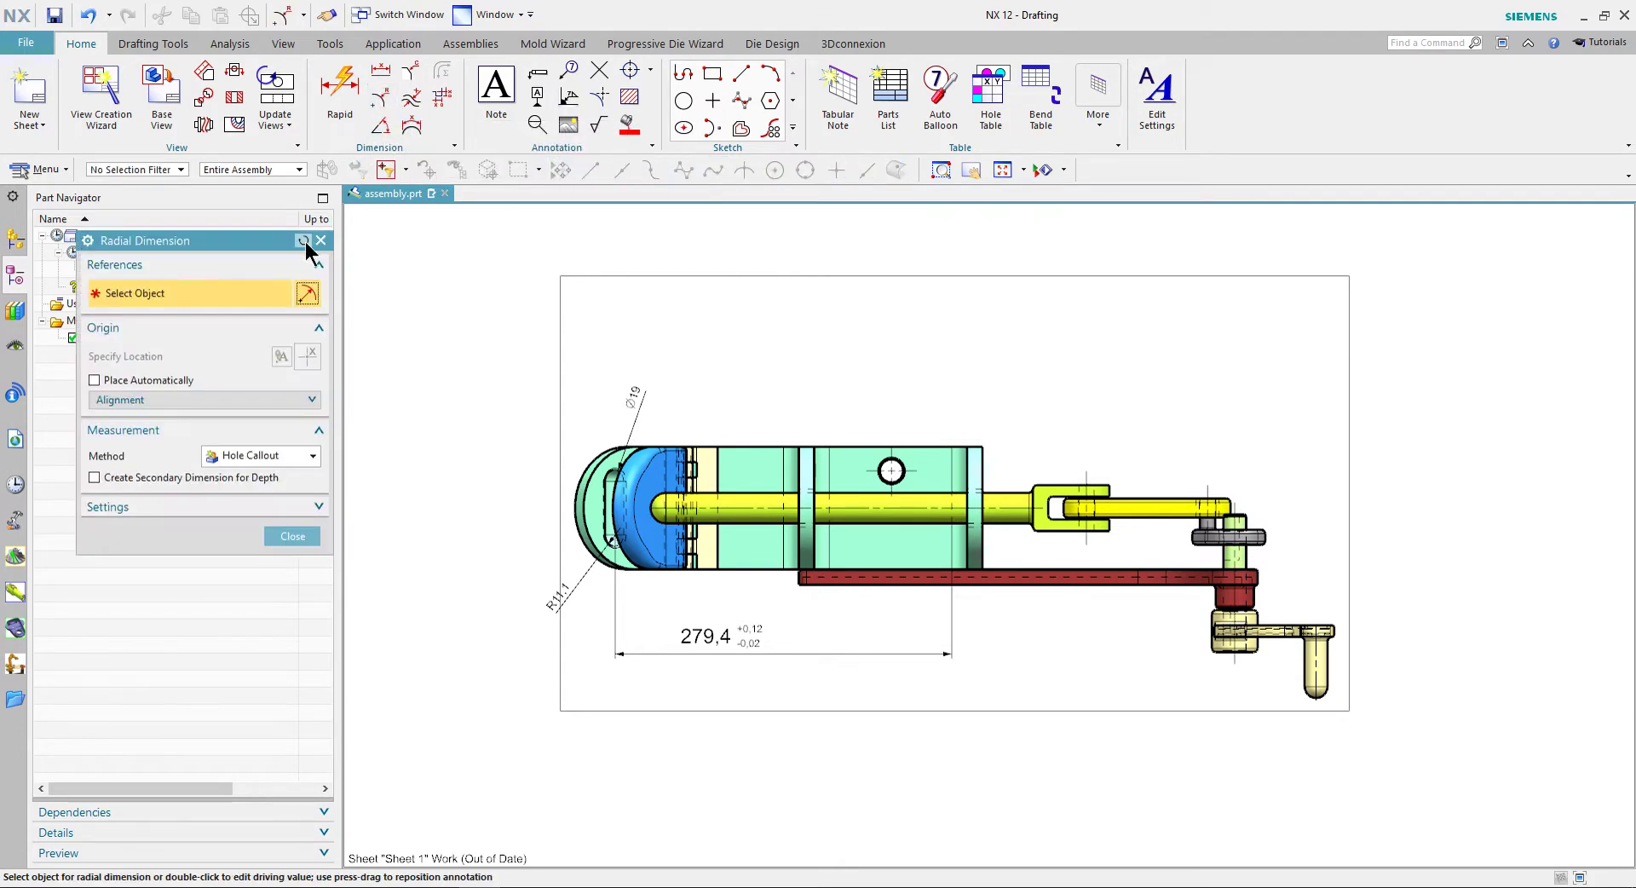
left_click_drag(255, 241, 384, 214)
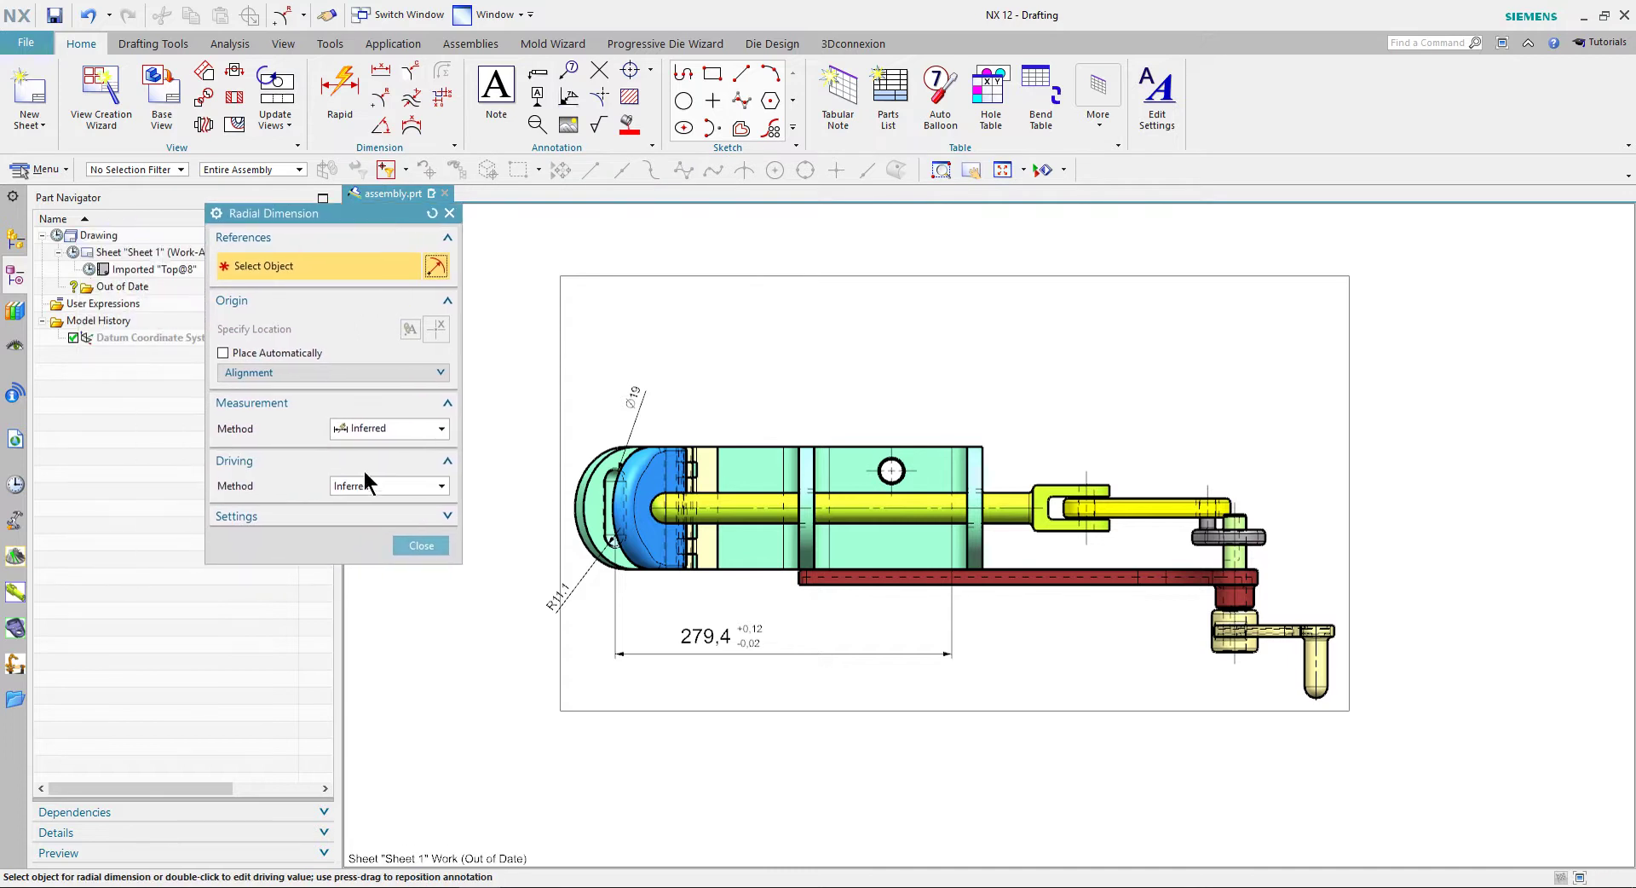
left_click(366, 431)
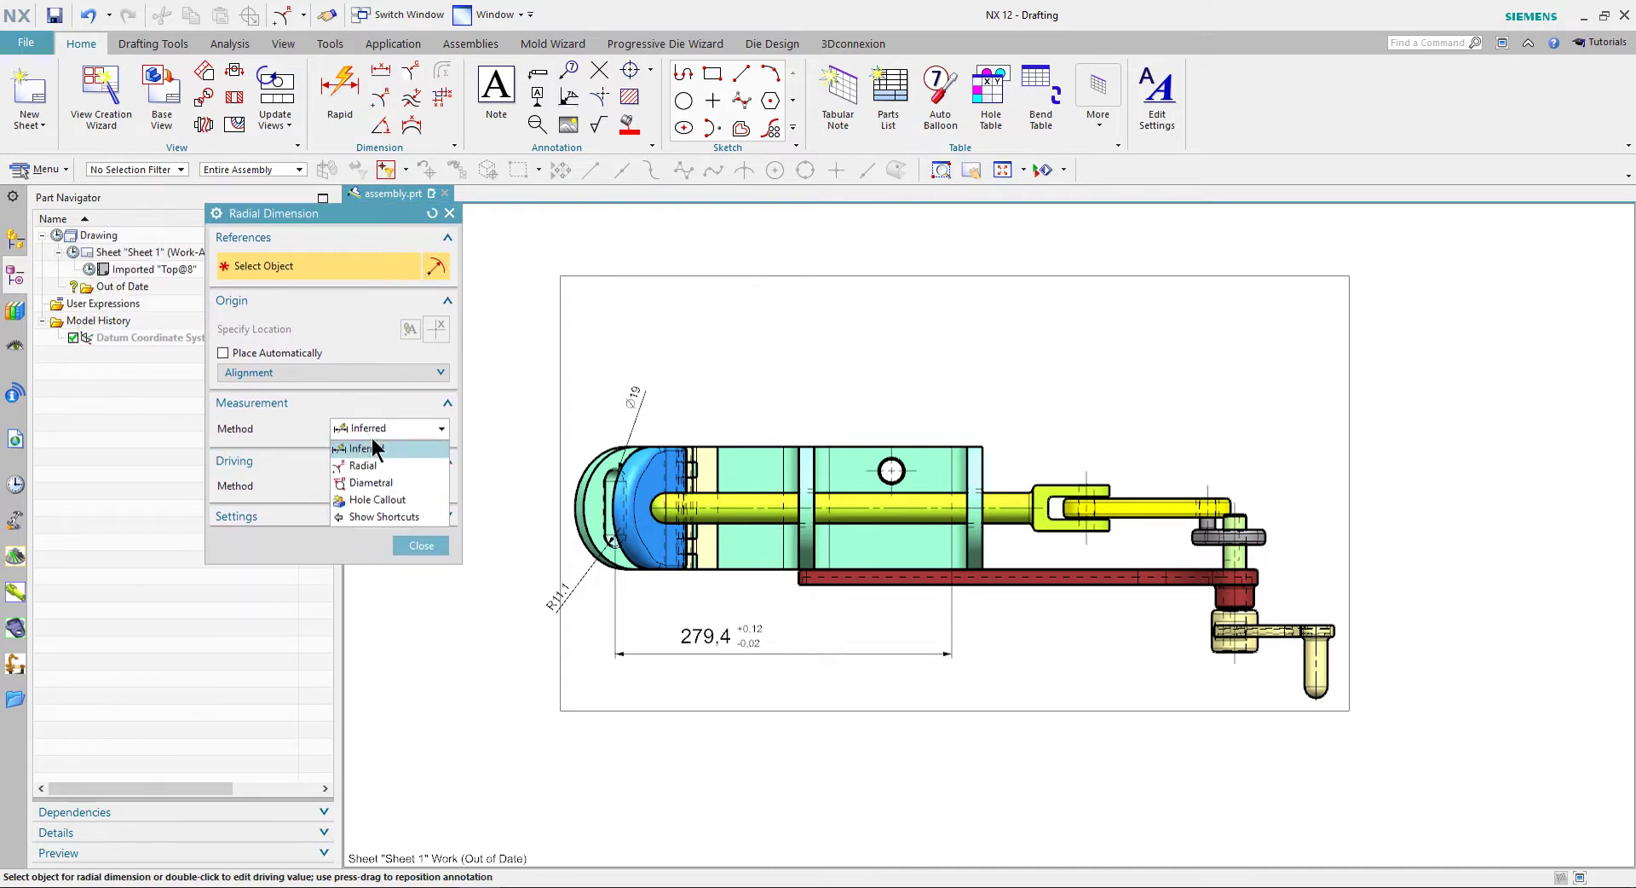
left_click(393, 504)
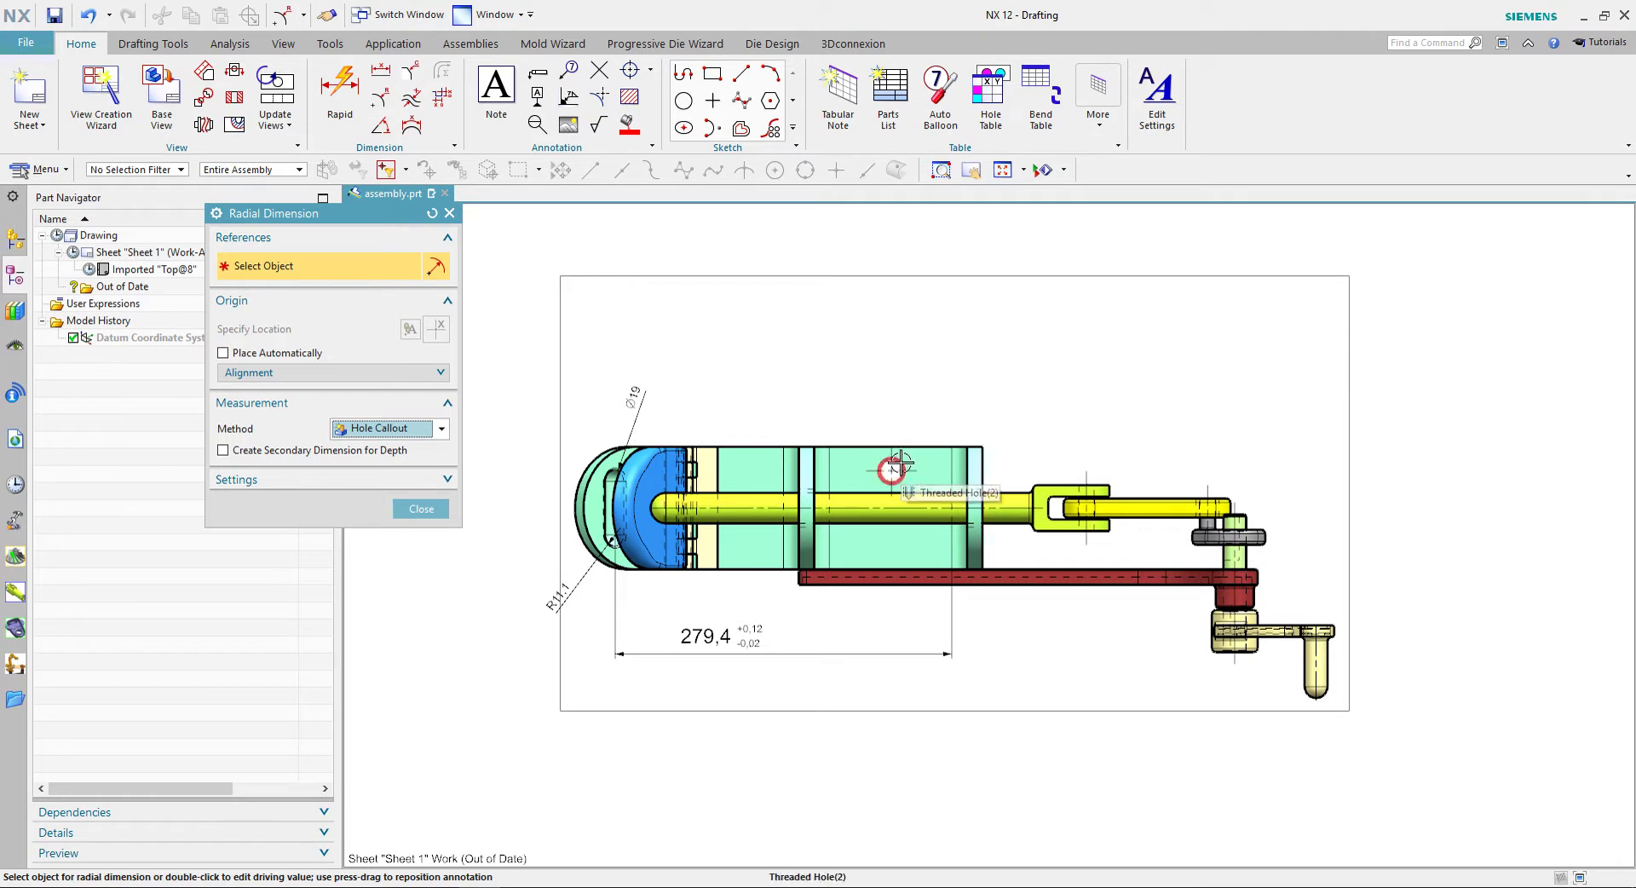
left_click(895, 467)
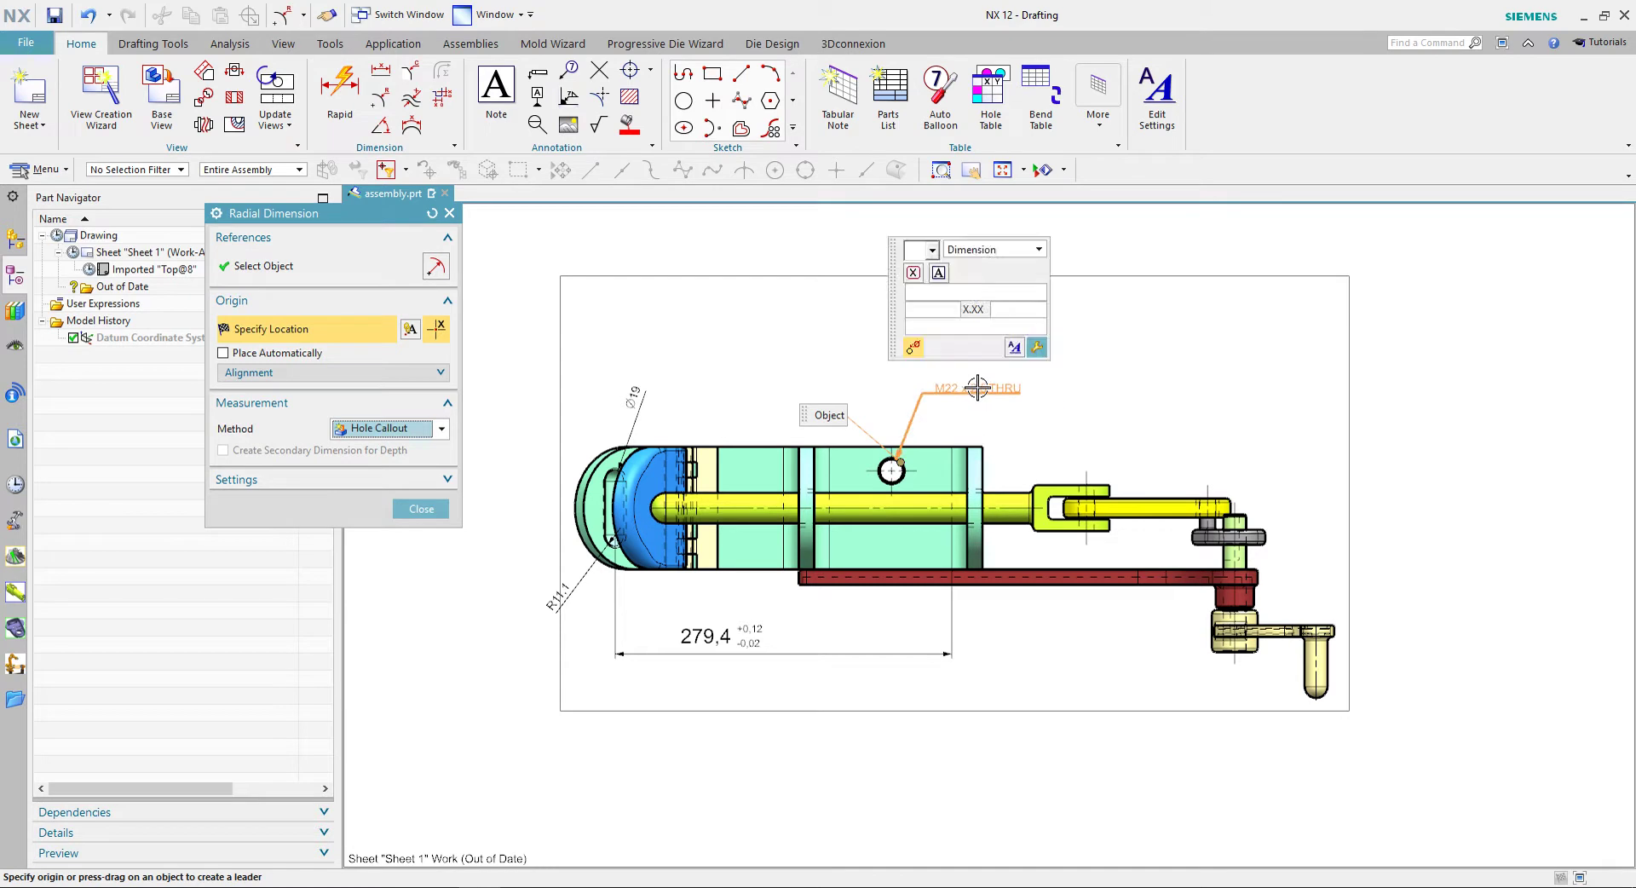
left_click(1003, 375)
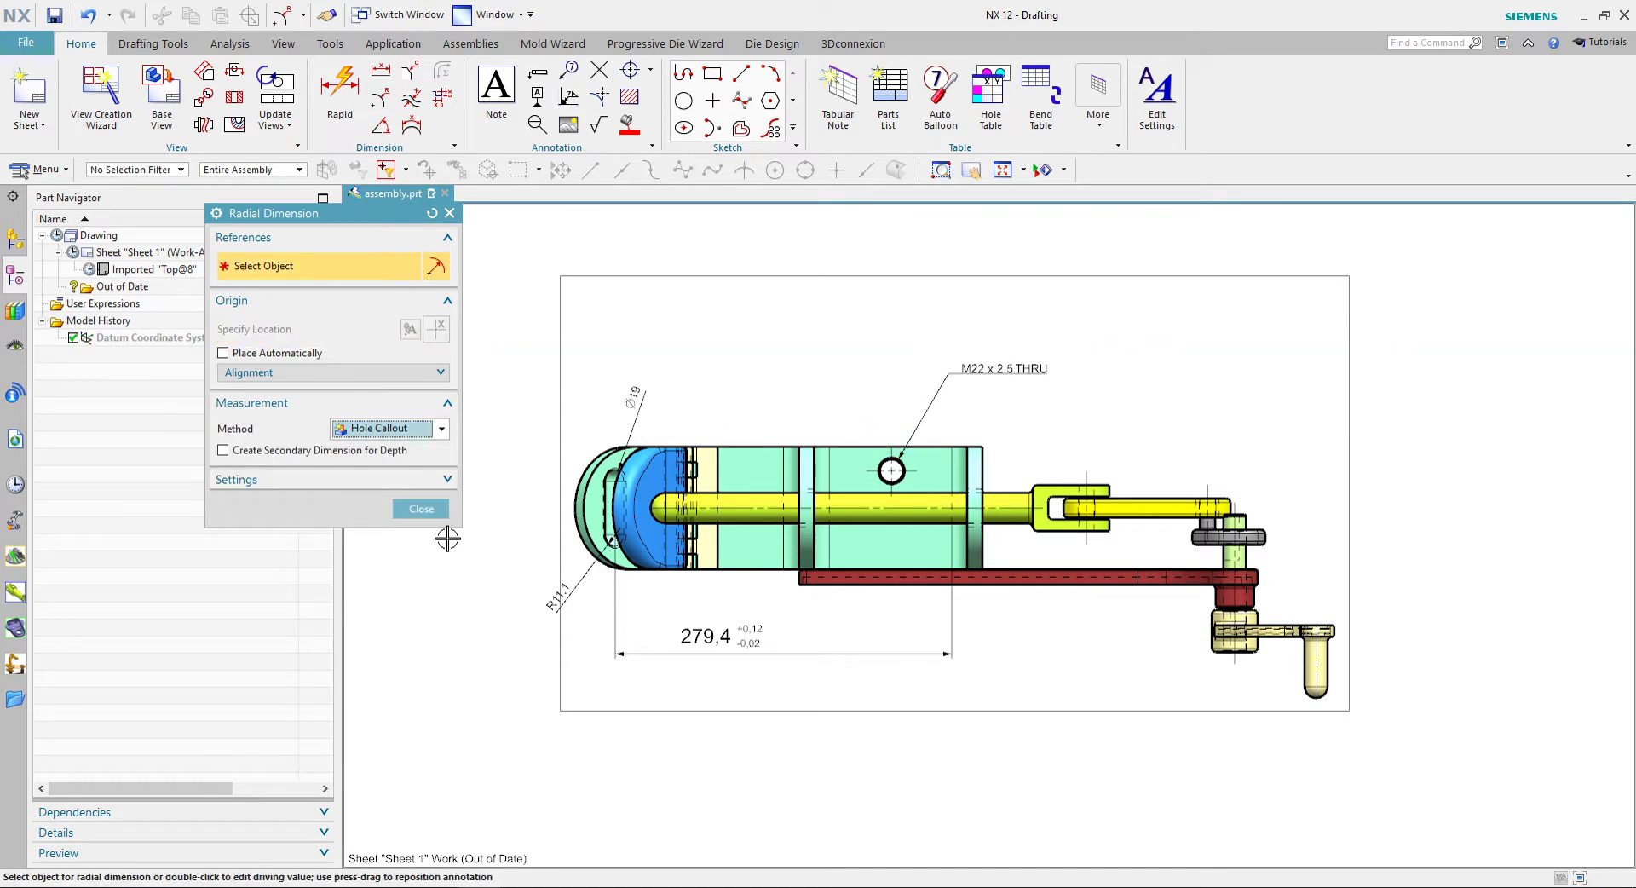
left_click(407, 504)
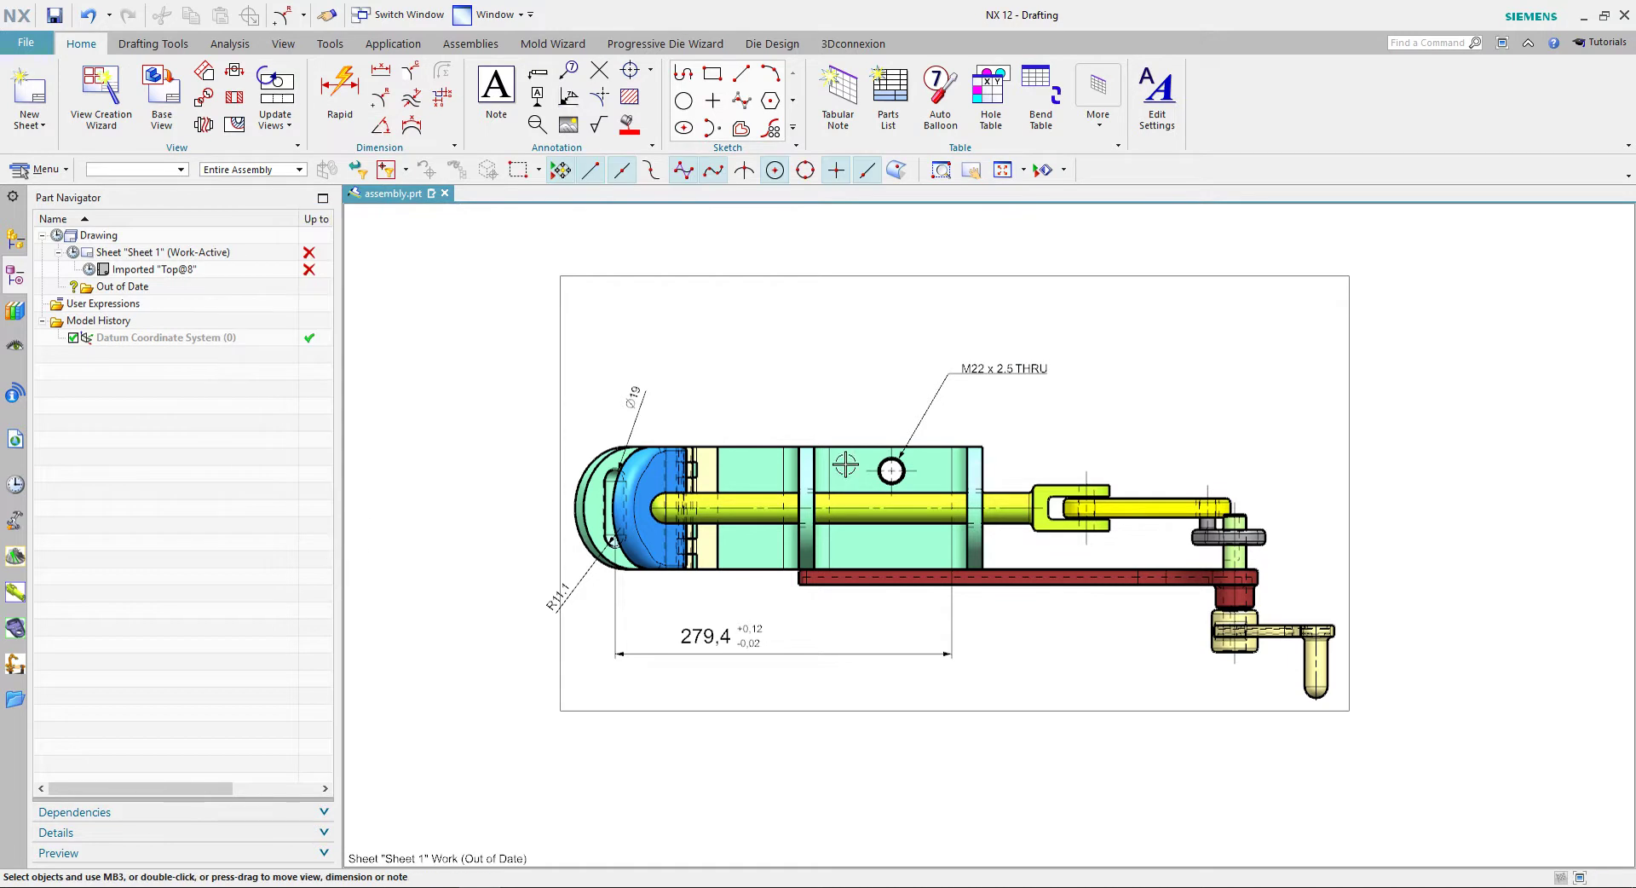
scroll(1032, 385, "up", 2)
scroll(954, 408, "up", 1)
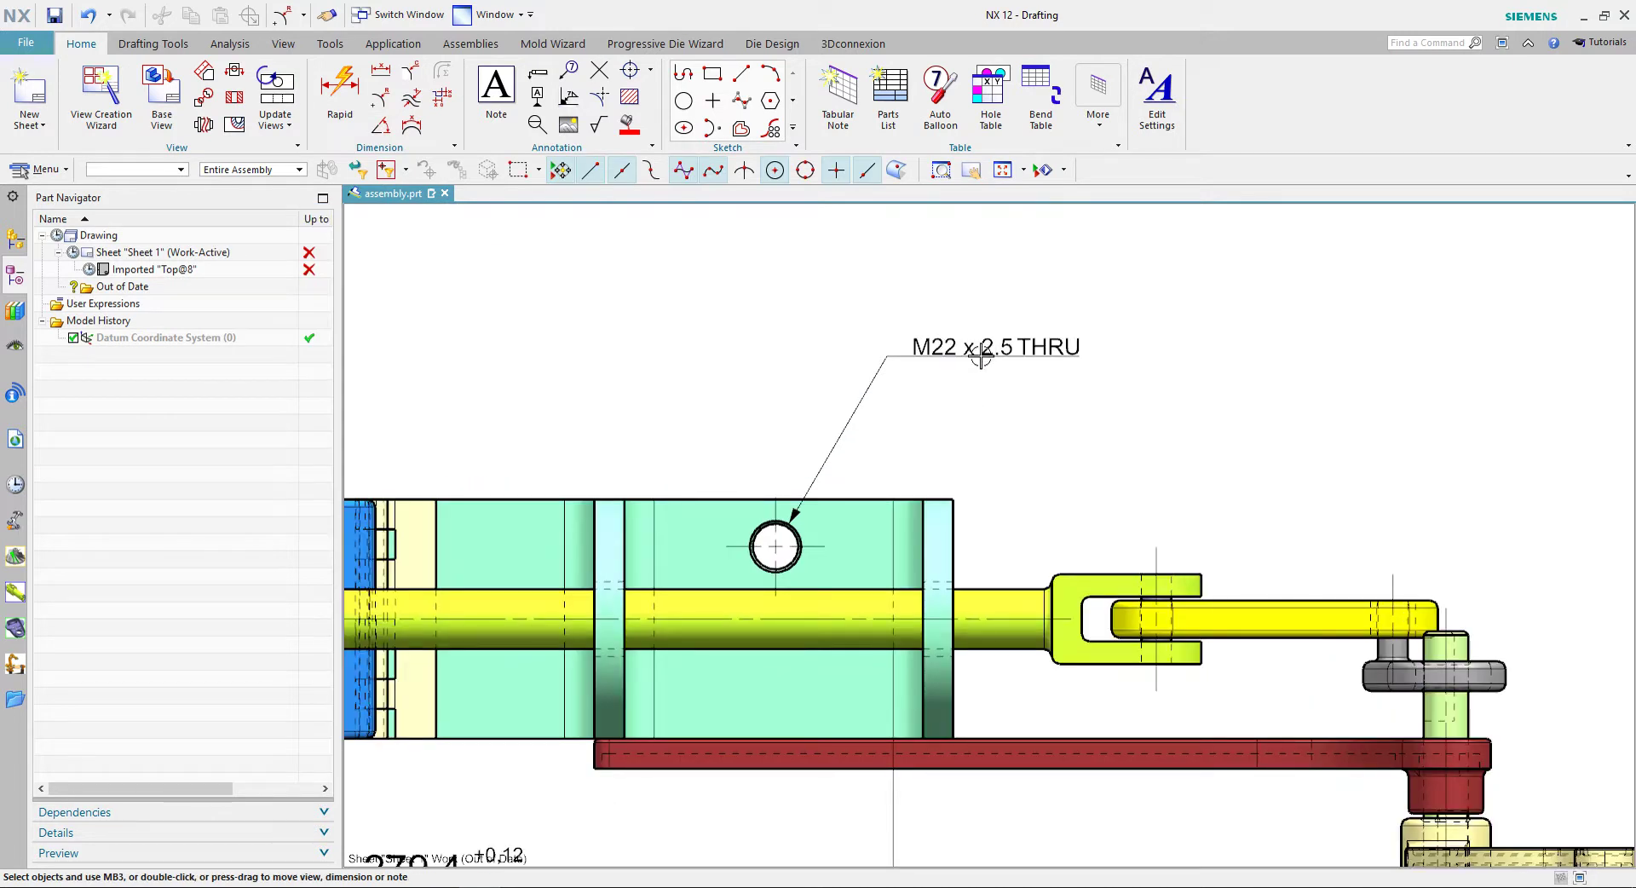
Open the M22 callout's Settings, browse the Line/Arrow pages, and enlarge the Hole Callout page.
right_click(1005, 347)
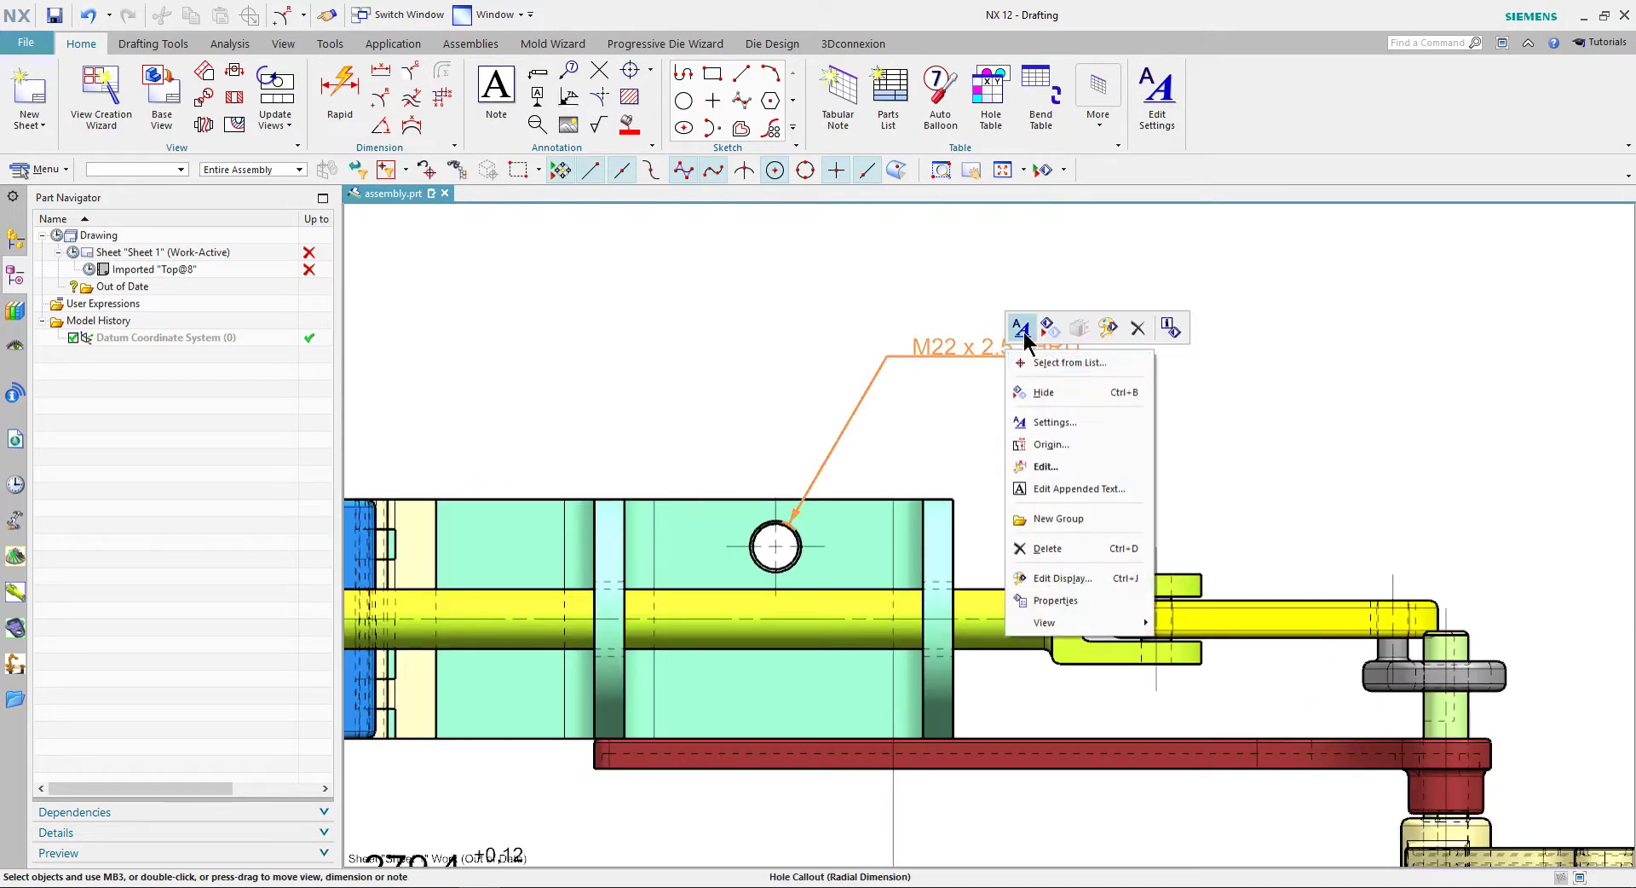
left_click(1023, 337)
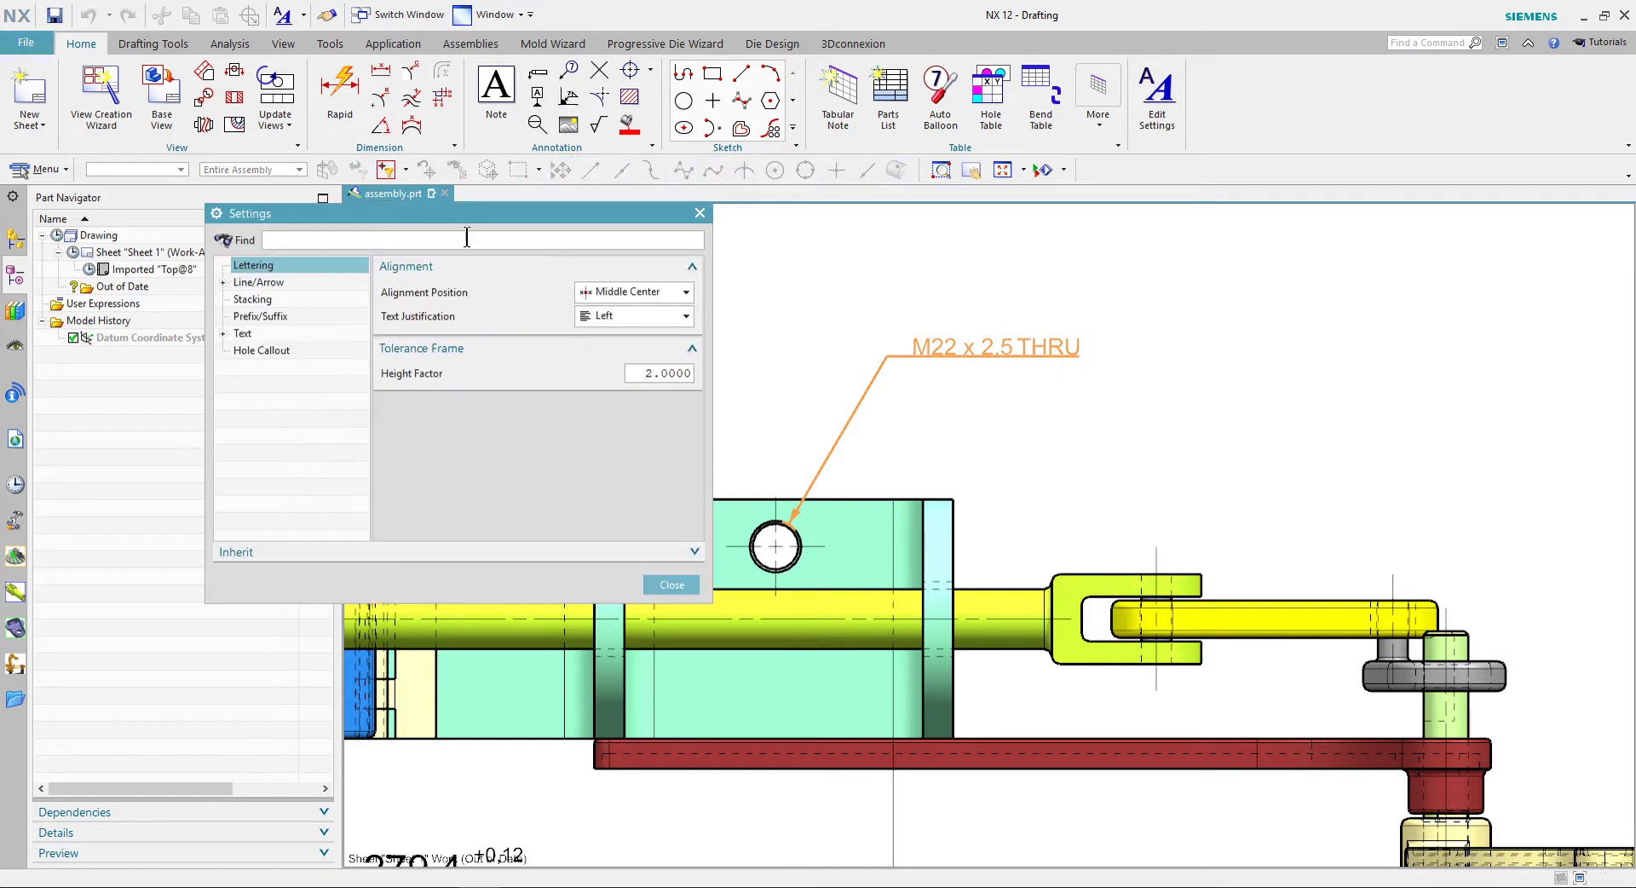
left_click_drag(468, 219, 385, 279)
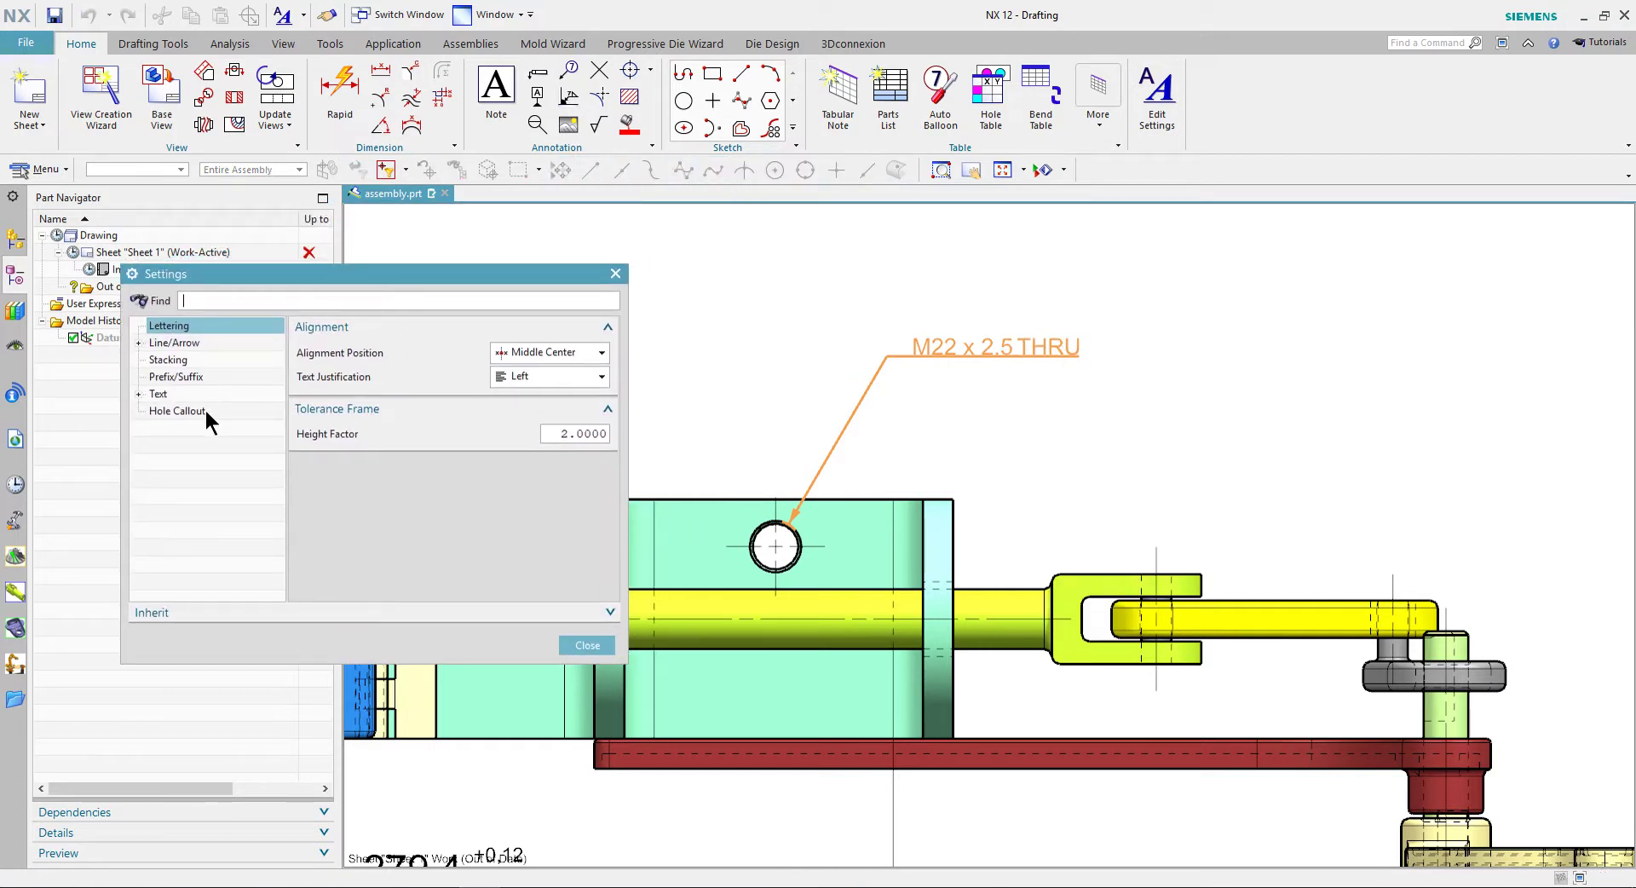
left_click(181, 343)
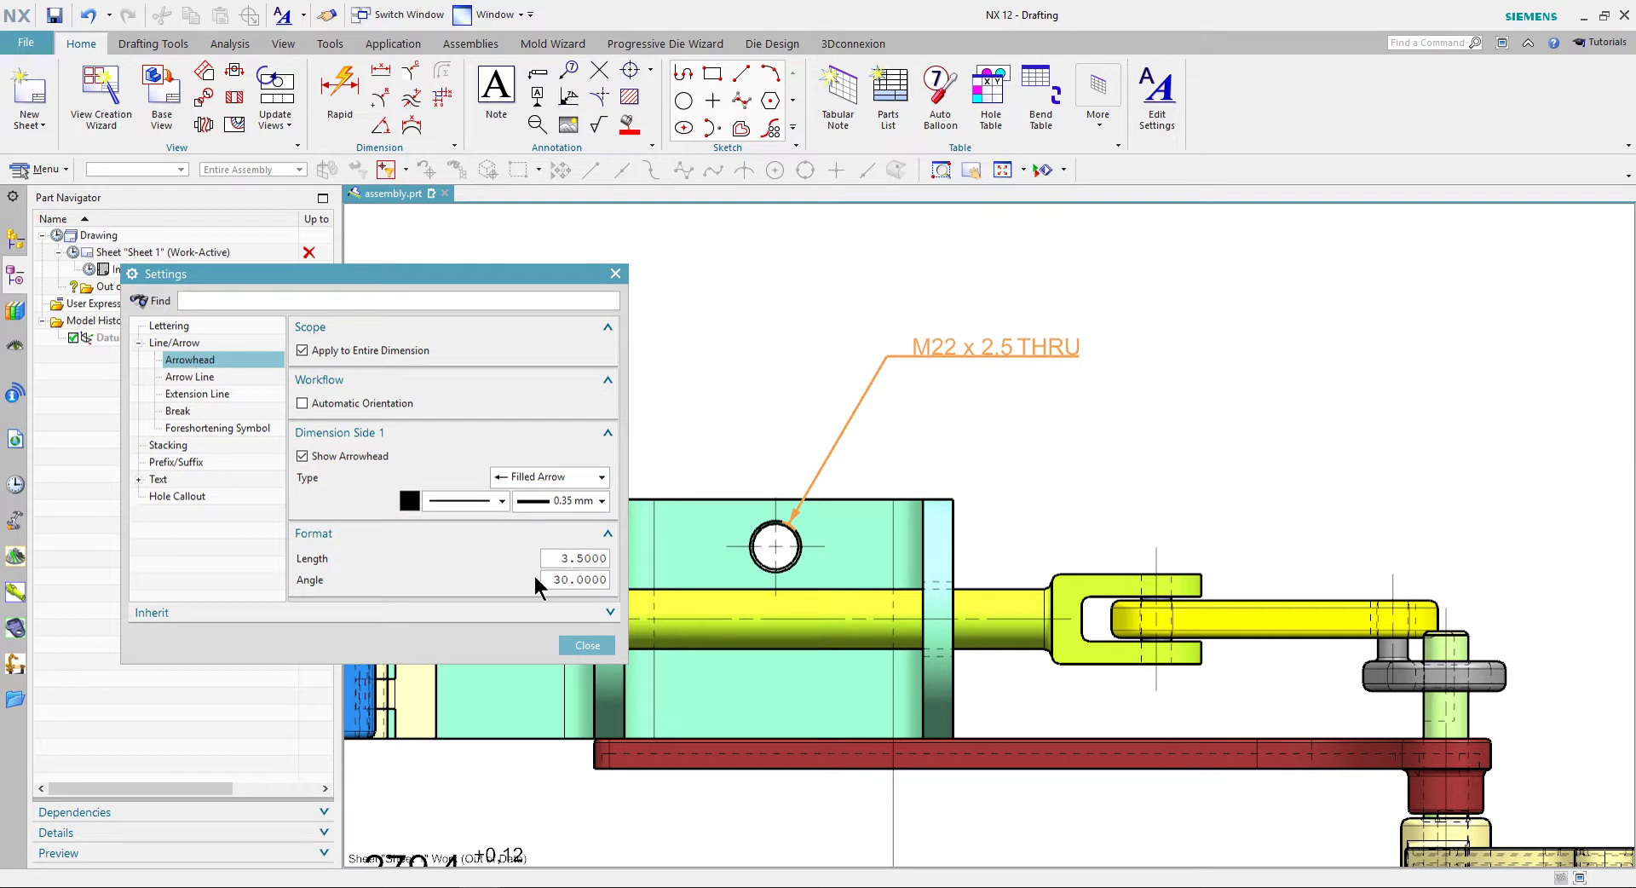
left_click(189, 378)
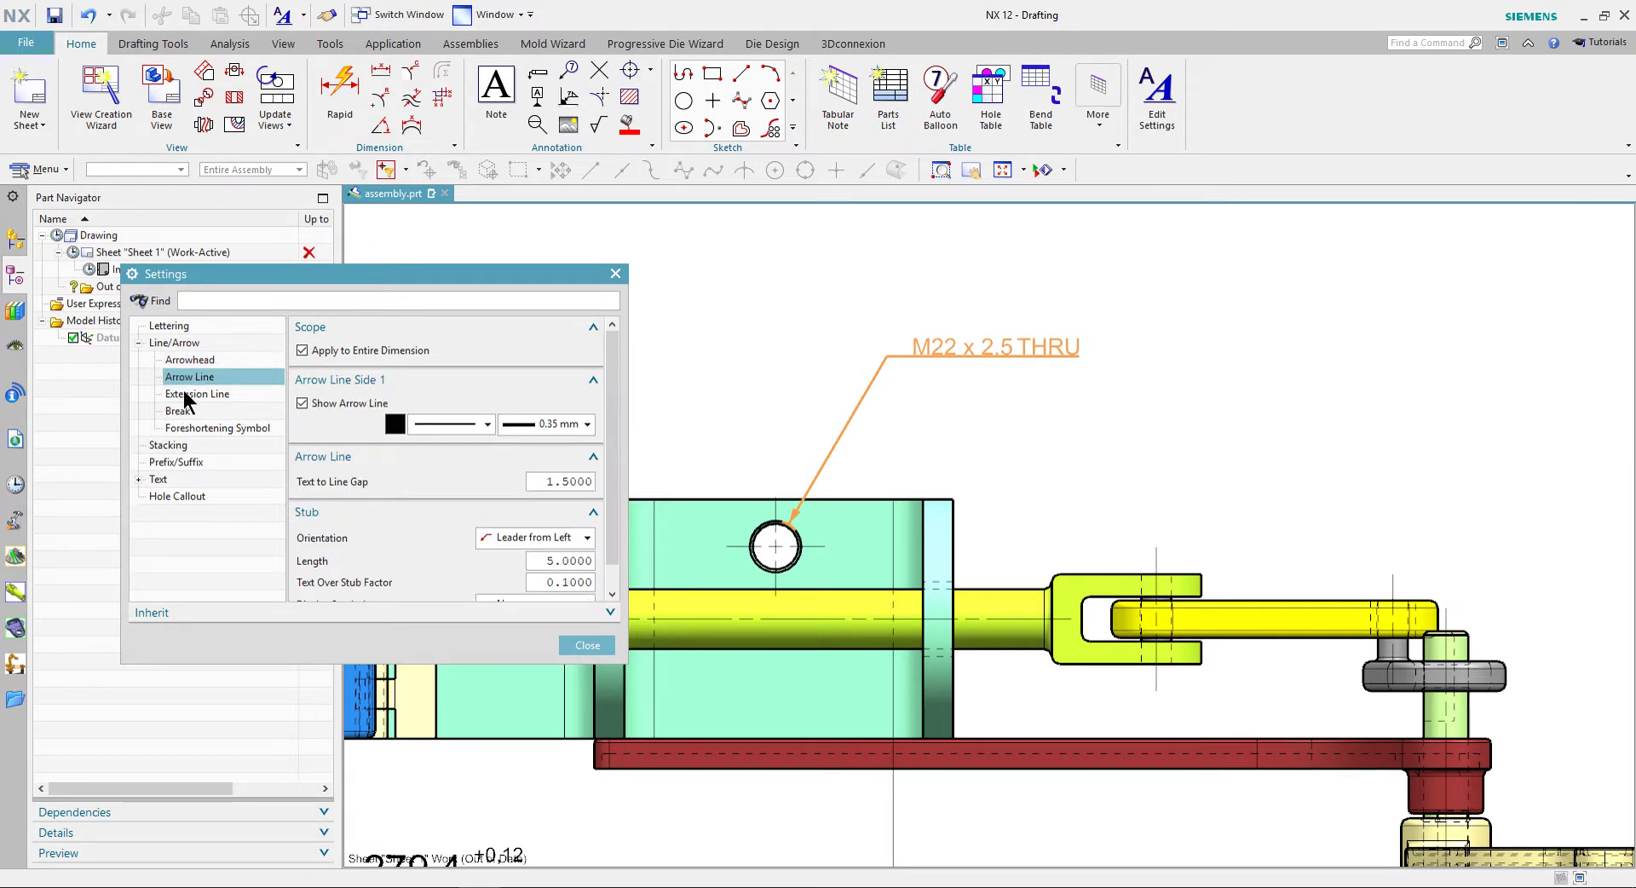
left_click(184, 396)
left_click(179, 412)
left_click(179, 430)
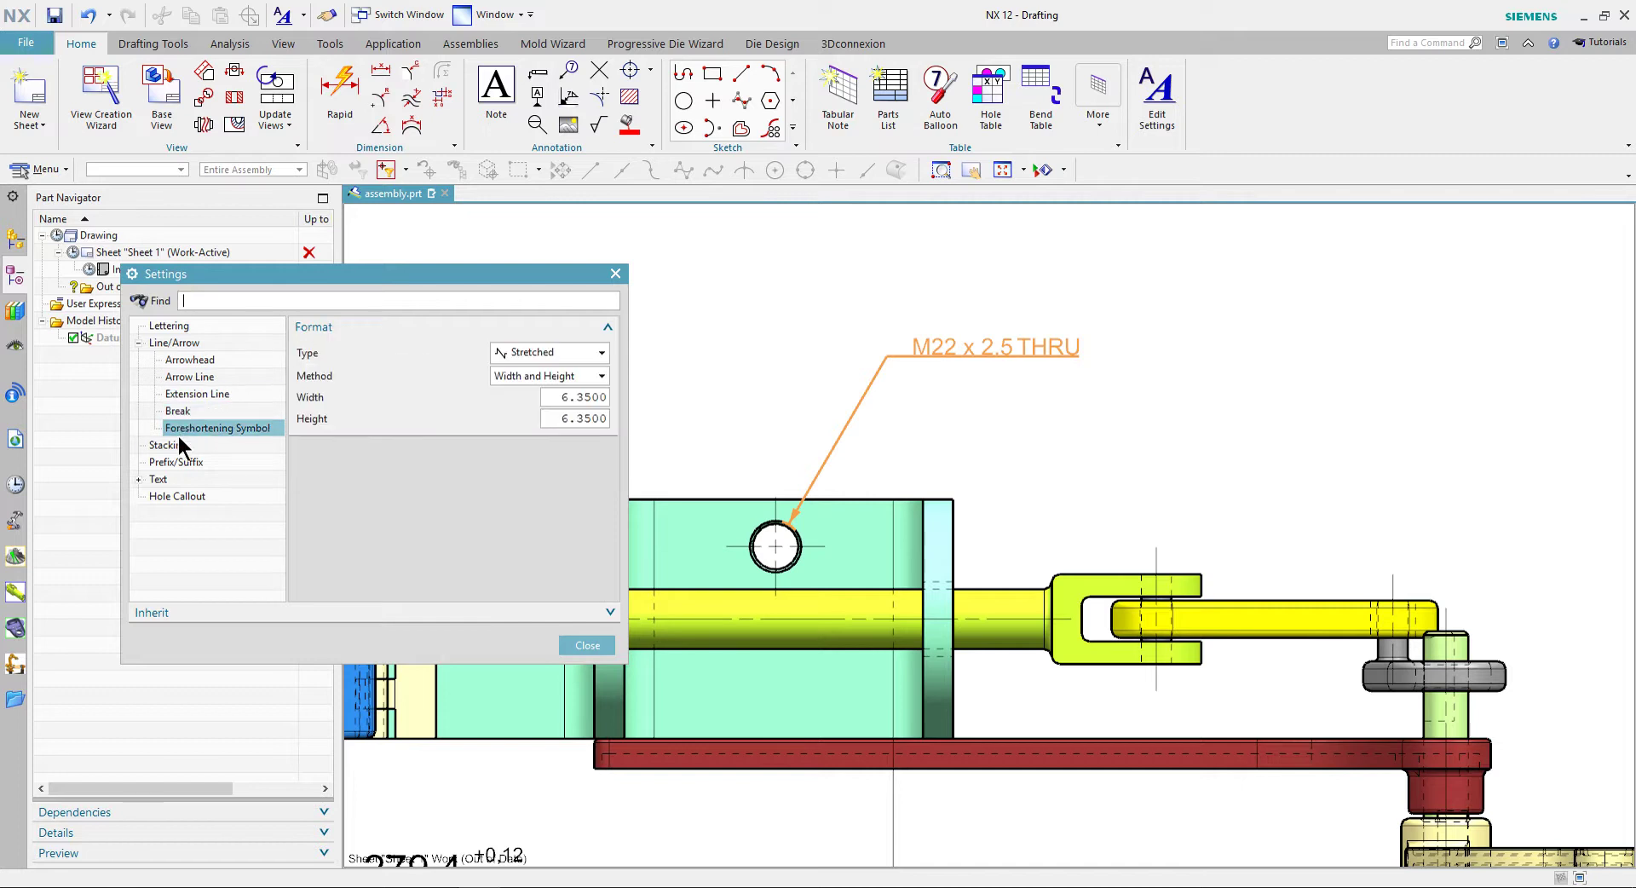
left_click(191, 500)
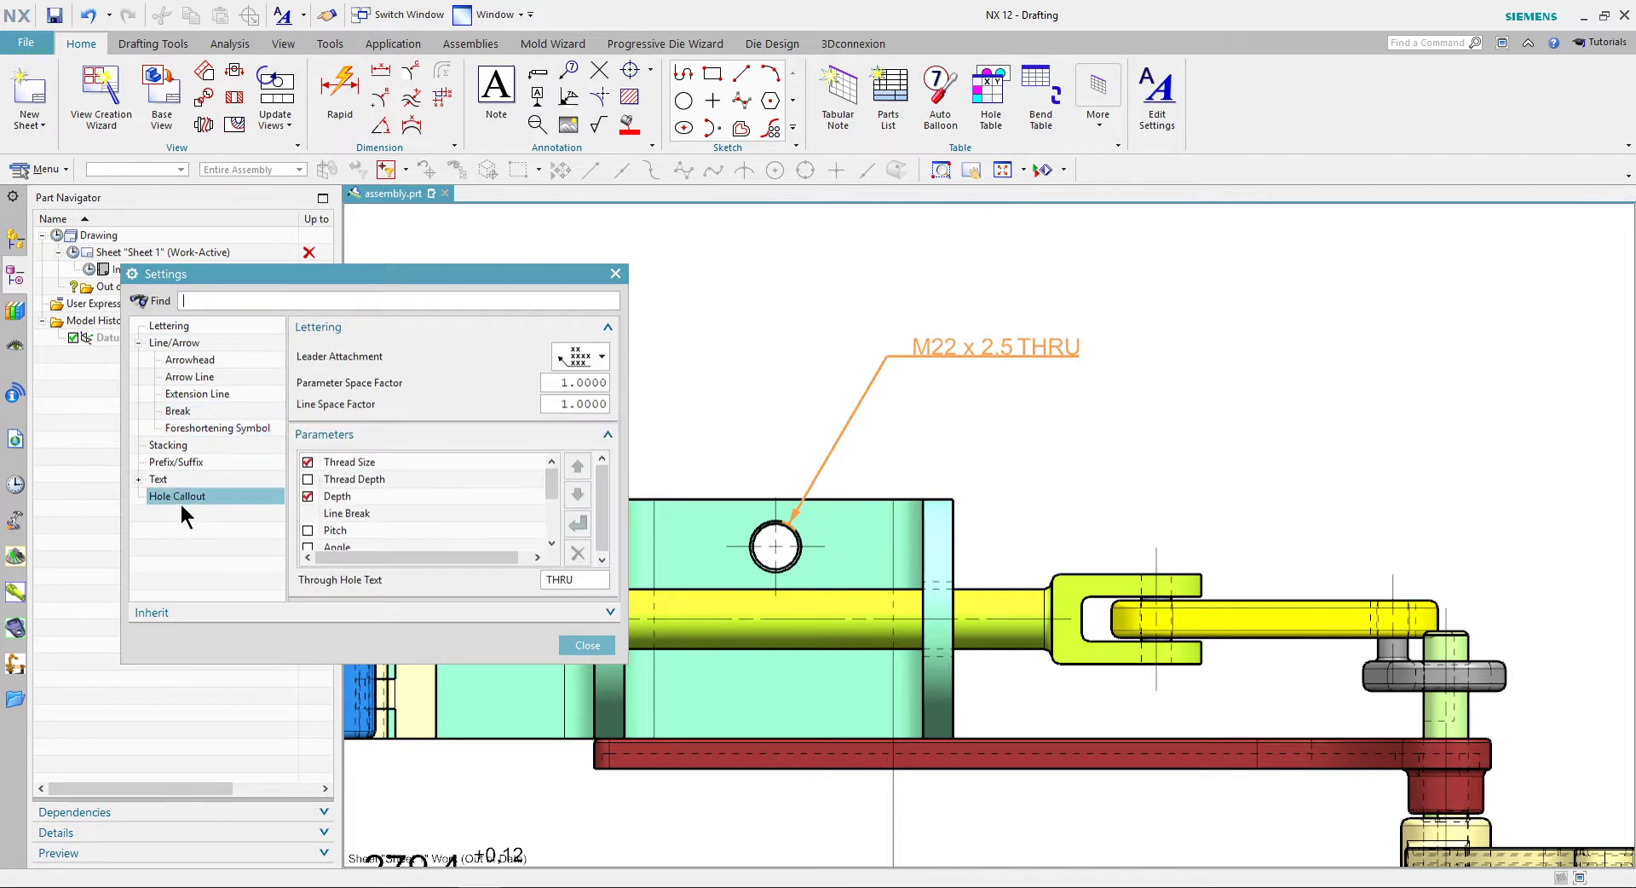
left_click_drag(349, 274, 317, 138)
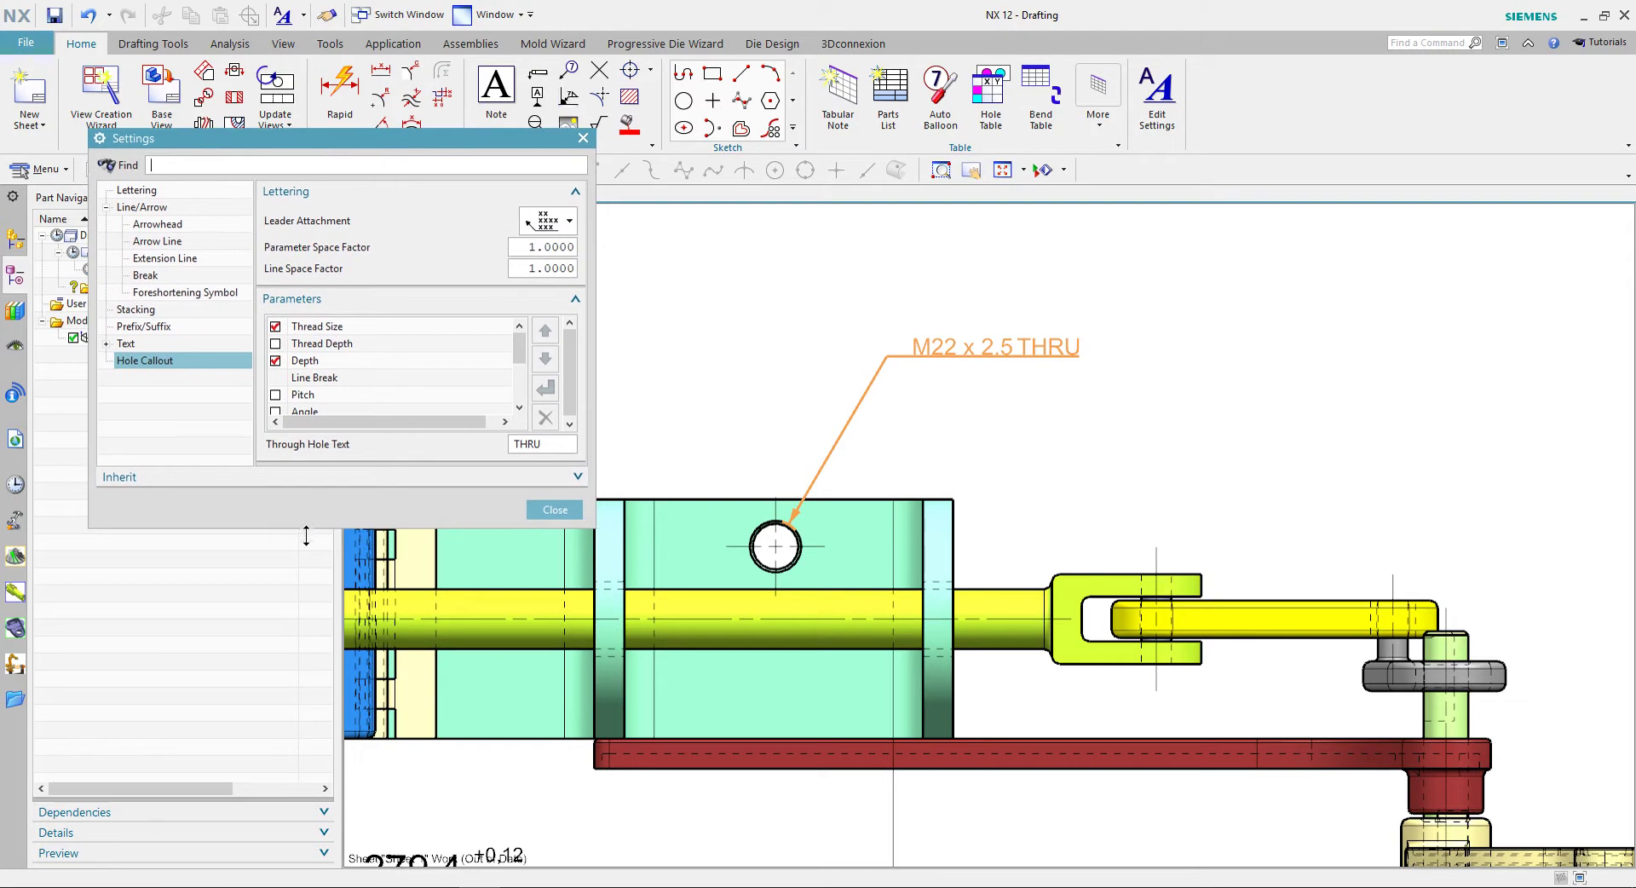
left_click_drag(306, 528, 308, 681)
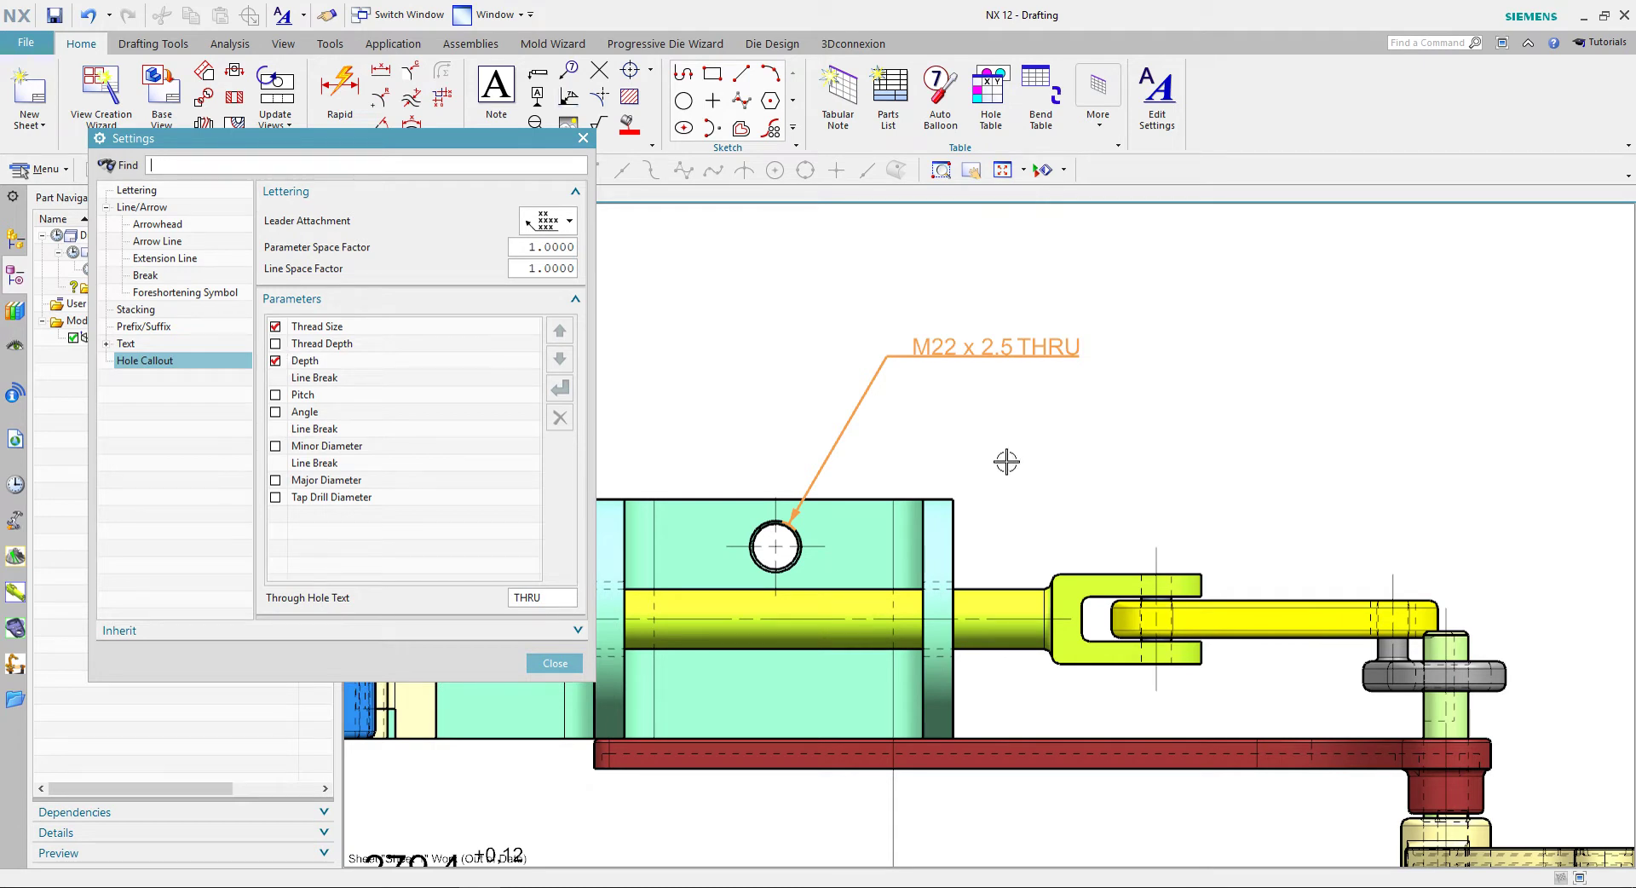
Enable Thread Depth, Pitch, Minor, Major and Tap Drill Diameter and disable Depth in the M22 callout.
left_click(276, 344)
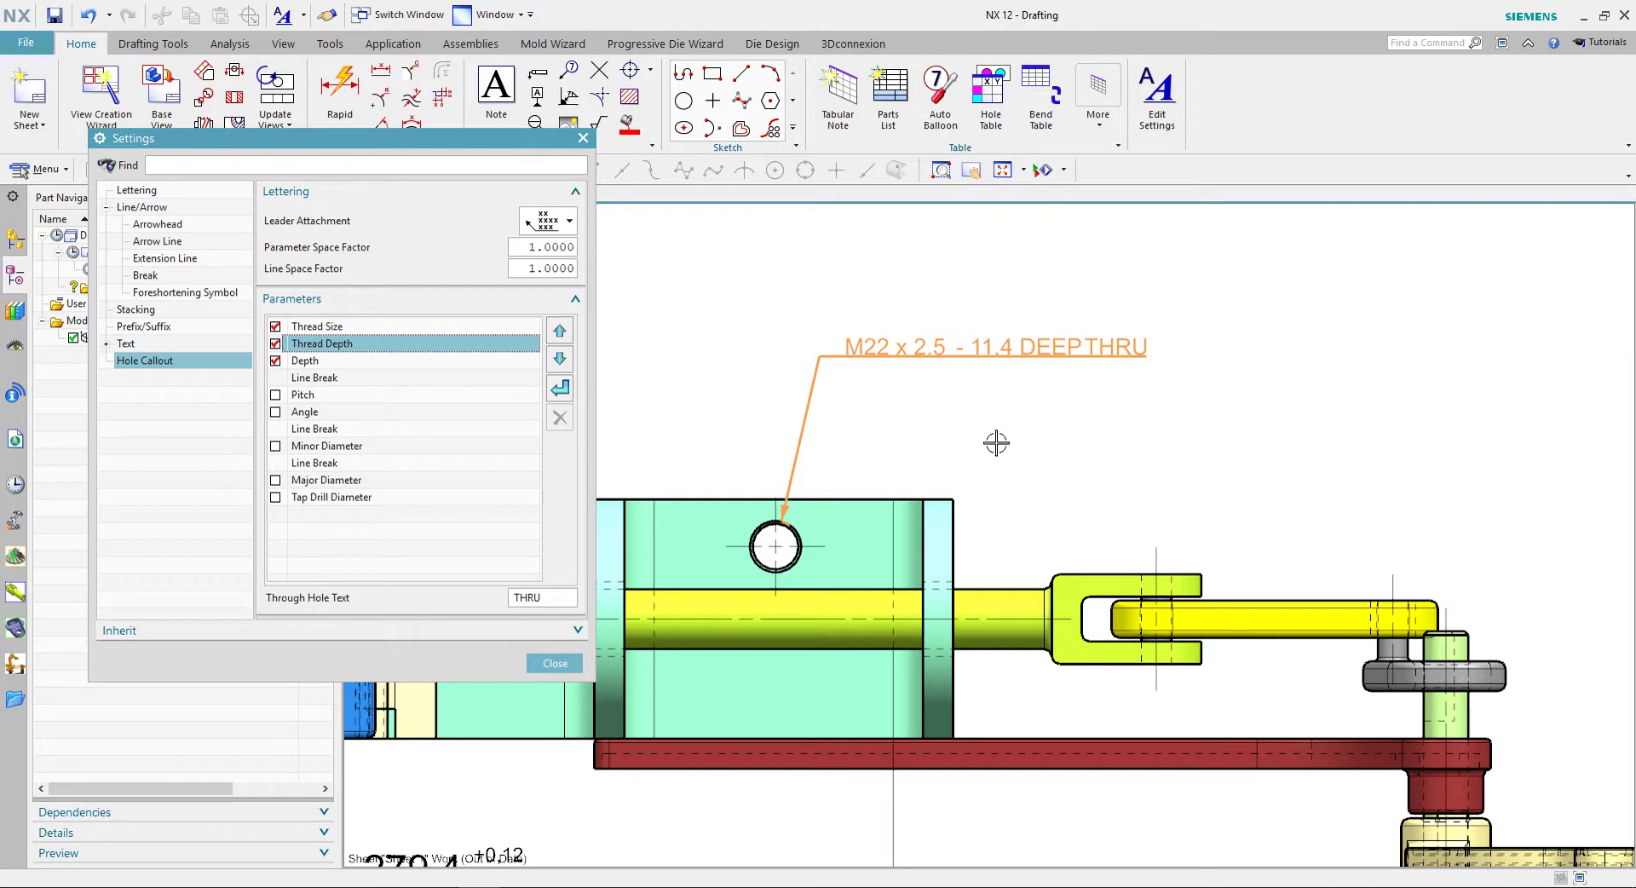
left_click(275, 395)
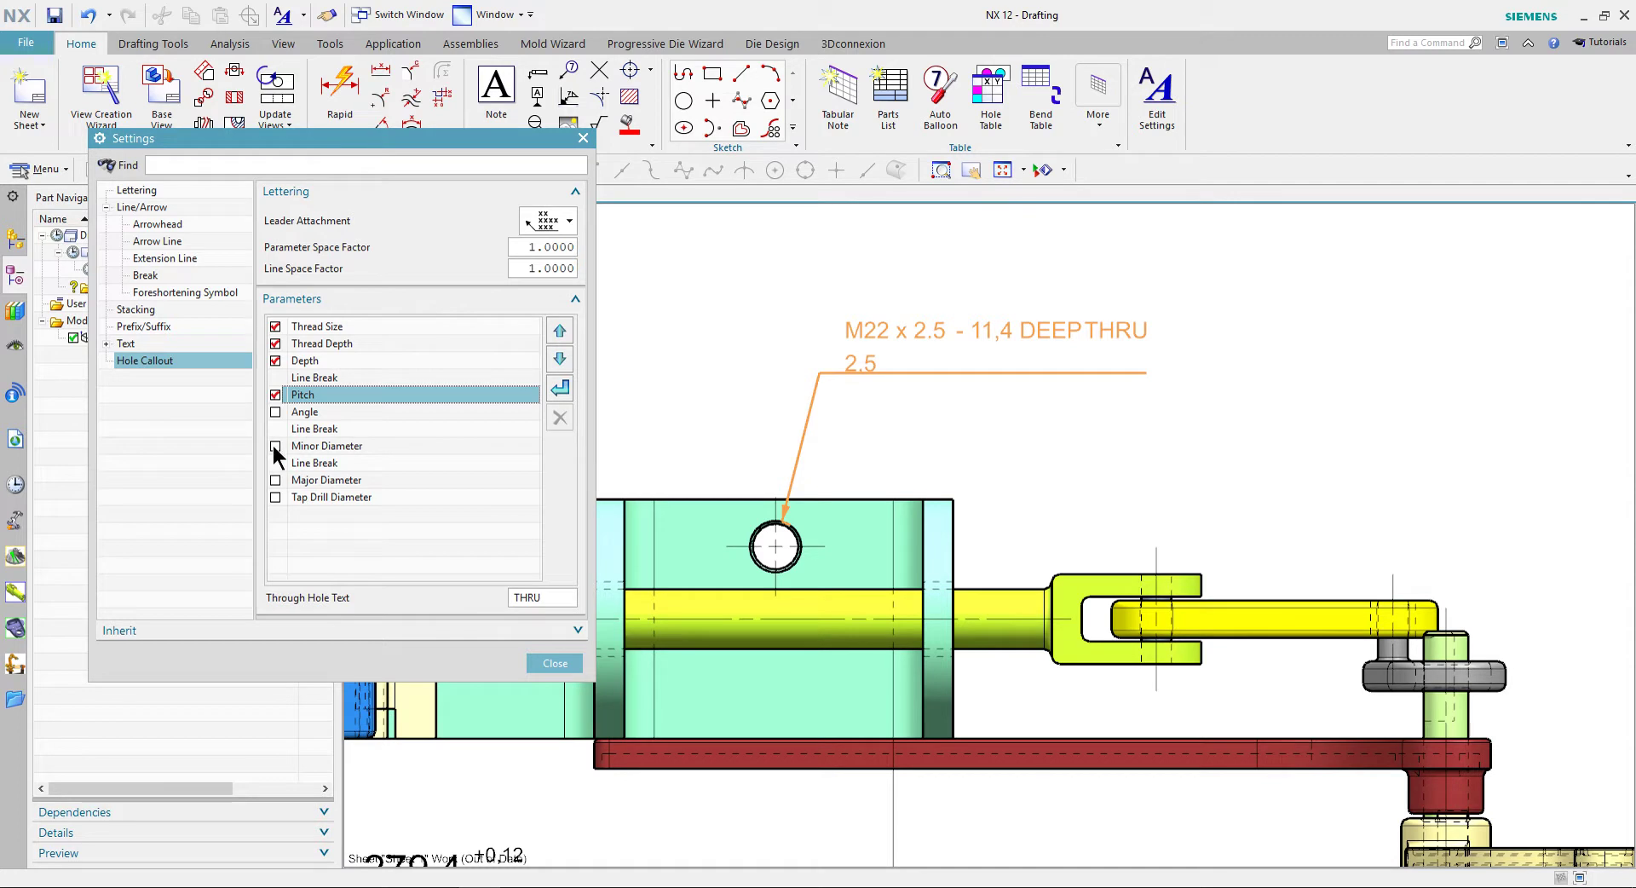
left_click(274, 446)
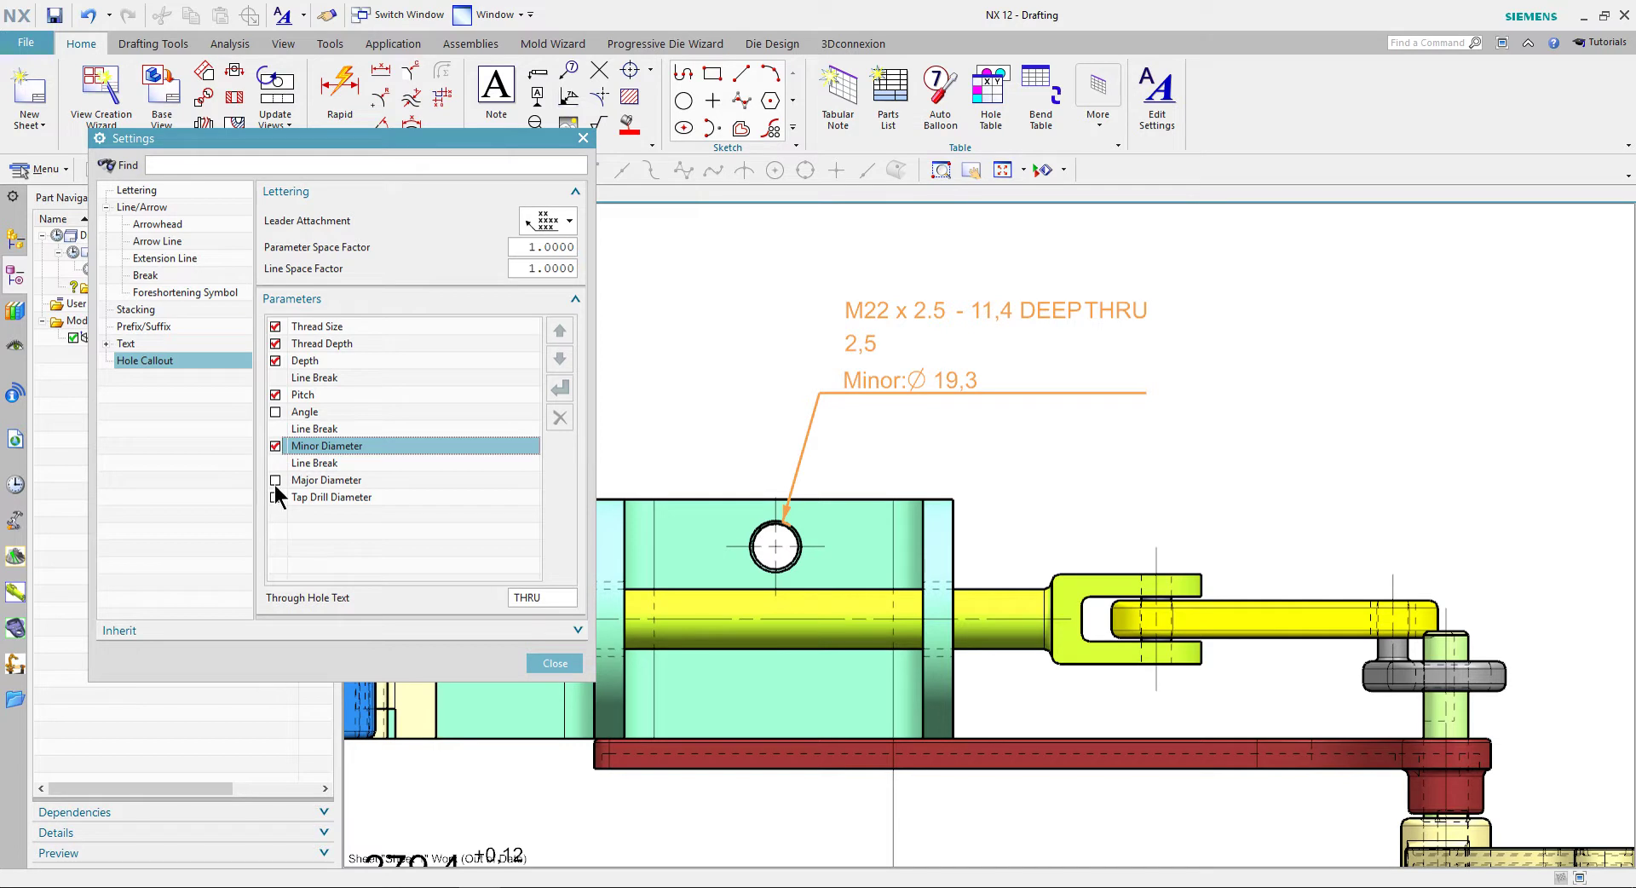
left_click(274, 481)
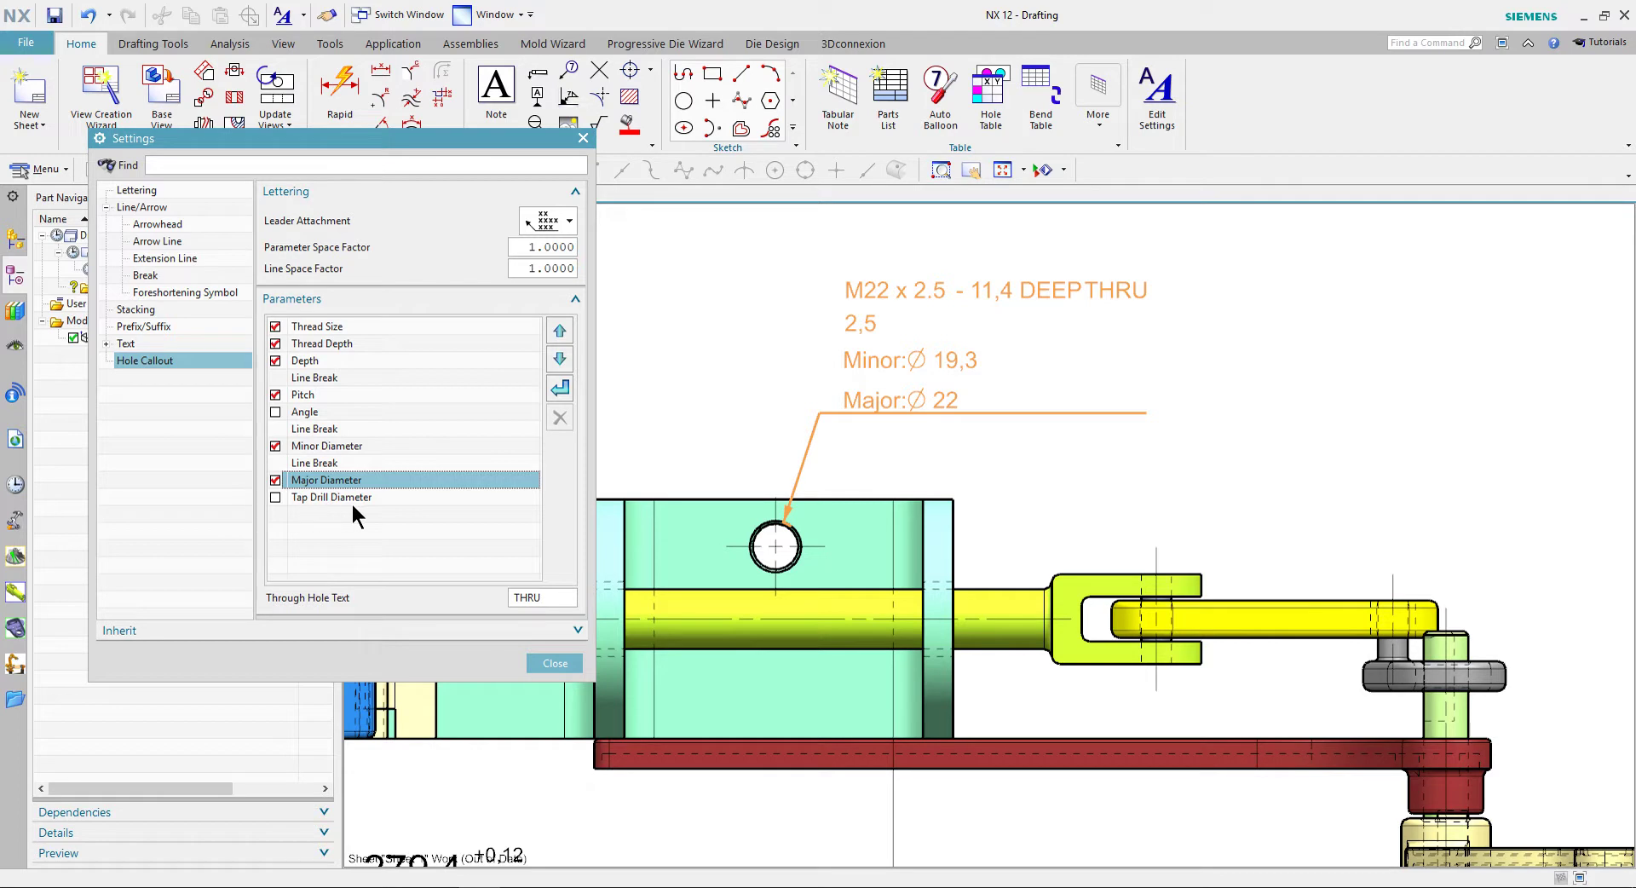
left_click(275, 497)
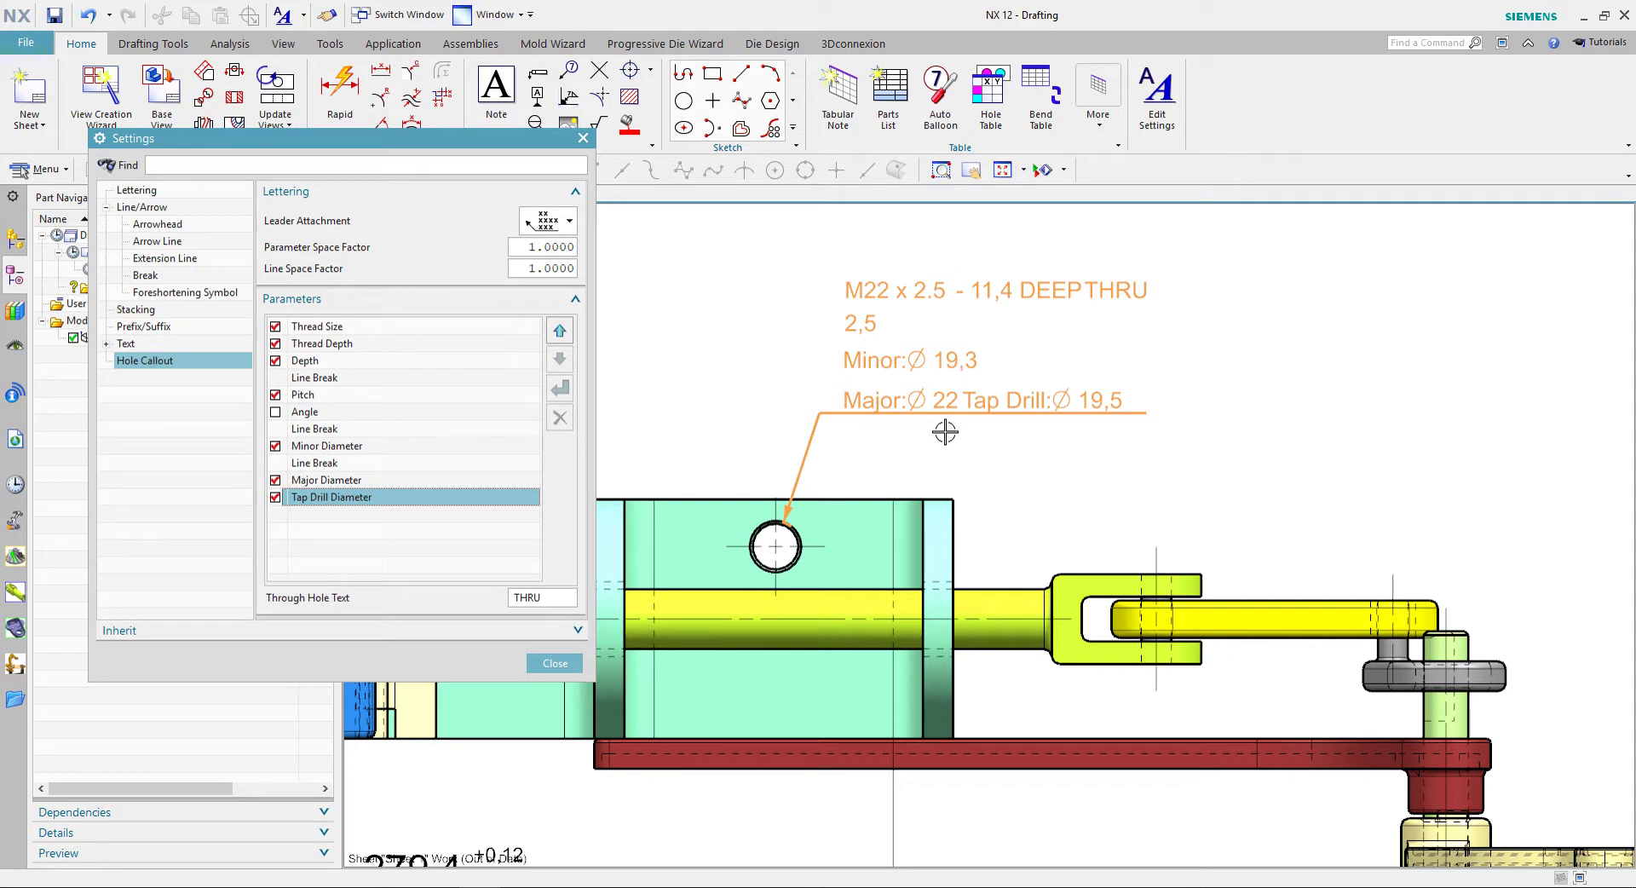
left_click(275, 360)
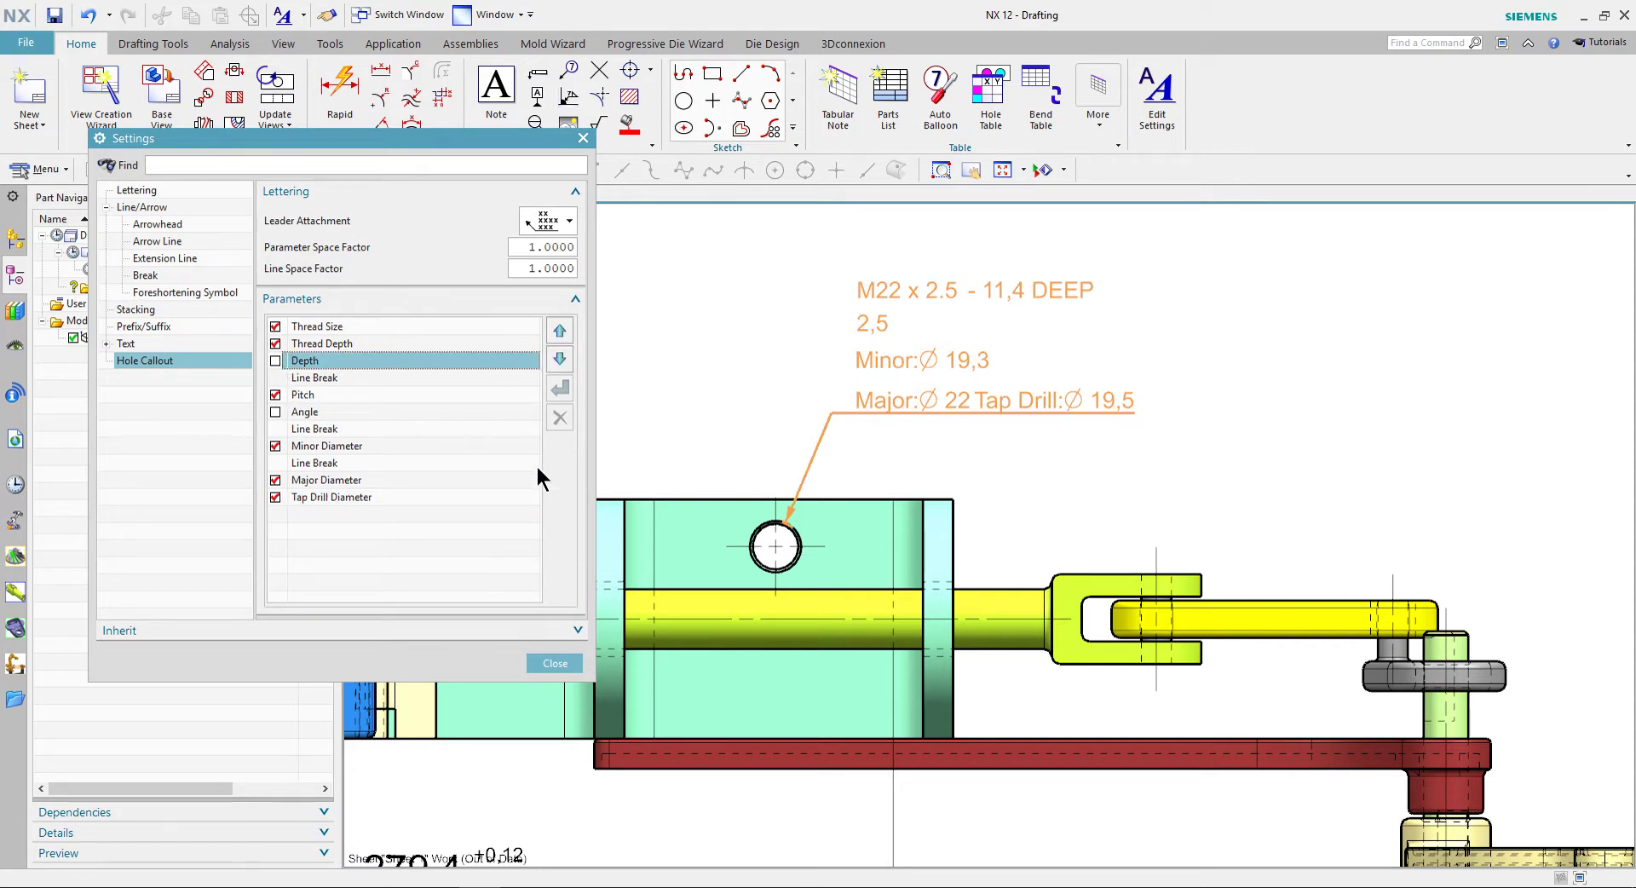
left_click(569, 661)
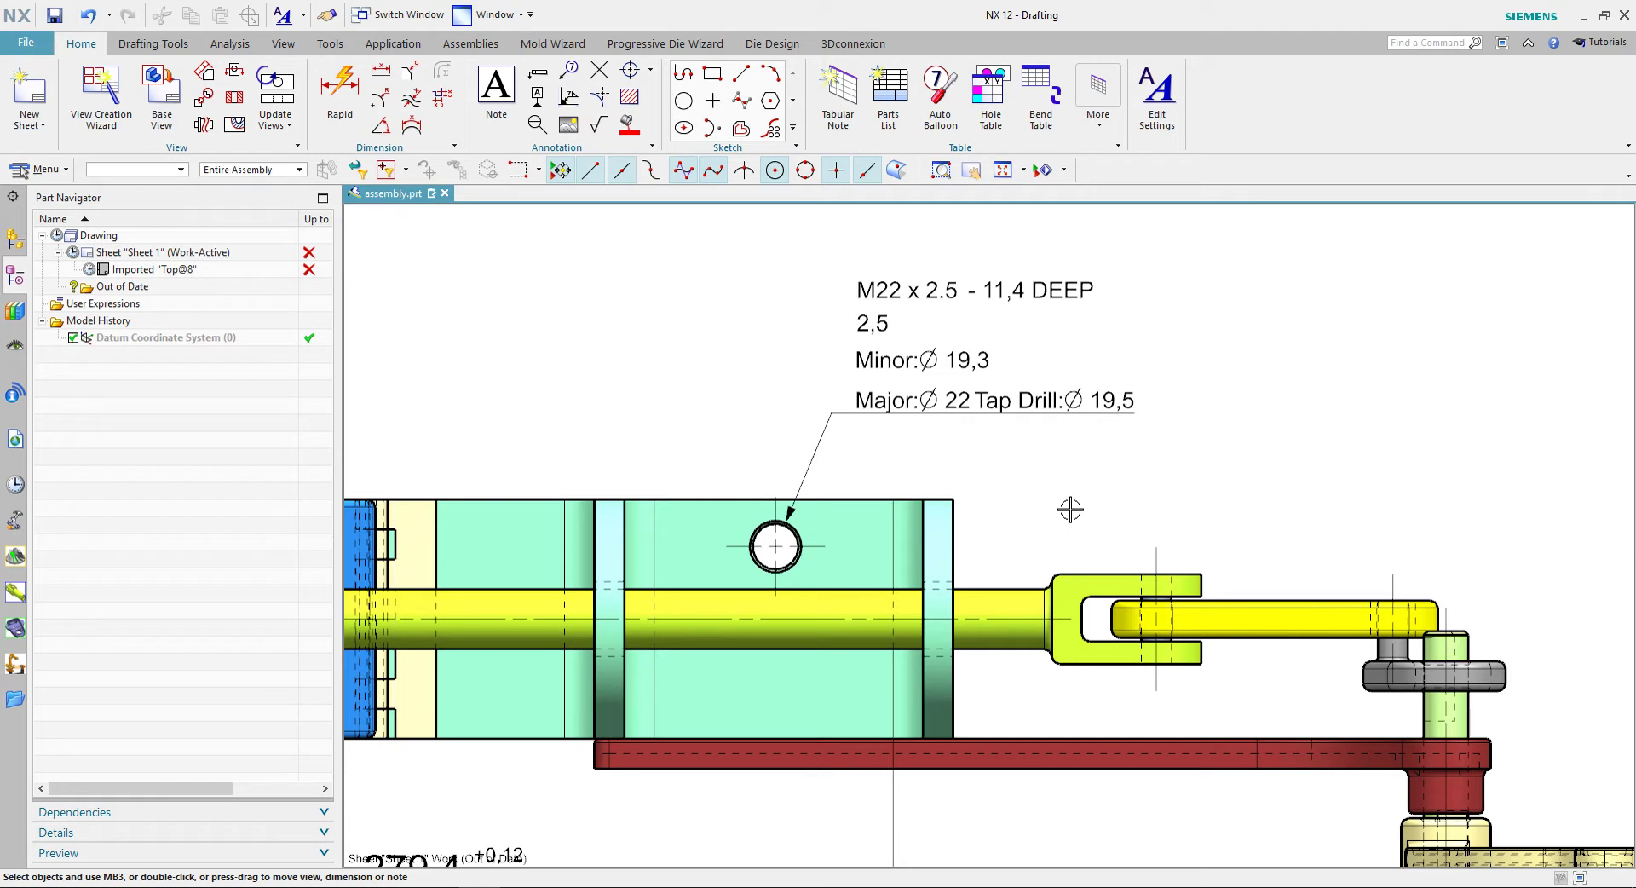
scroll(1070, 510, "up", 2)
scroll(1070, 510, "up", 1)
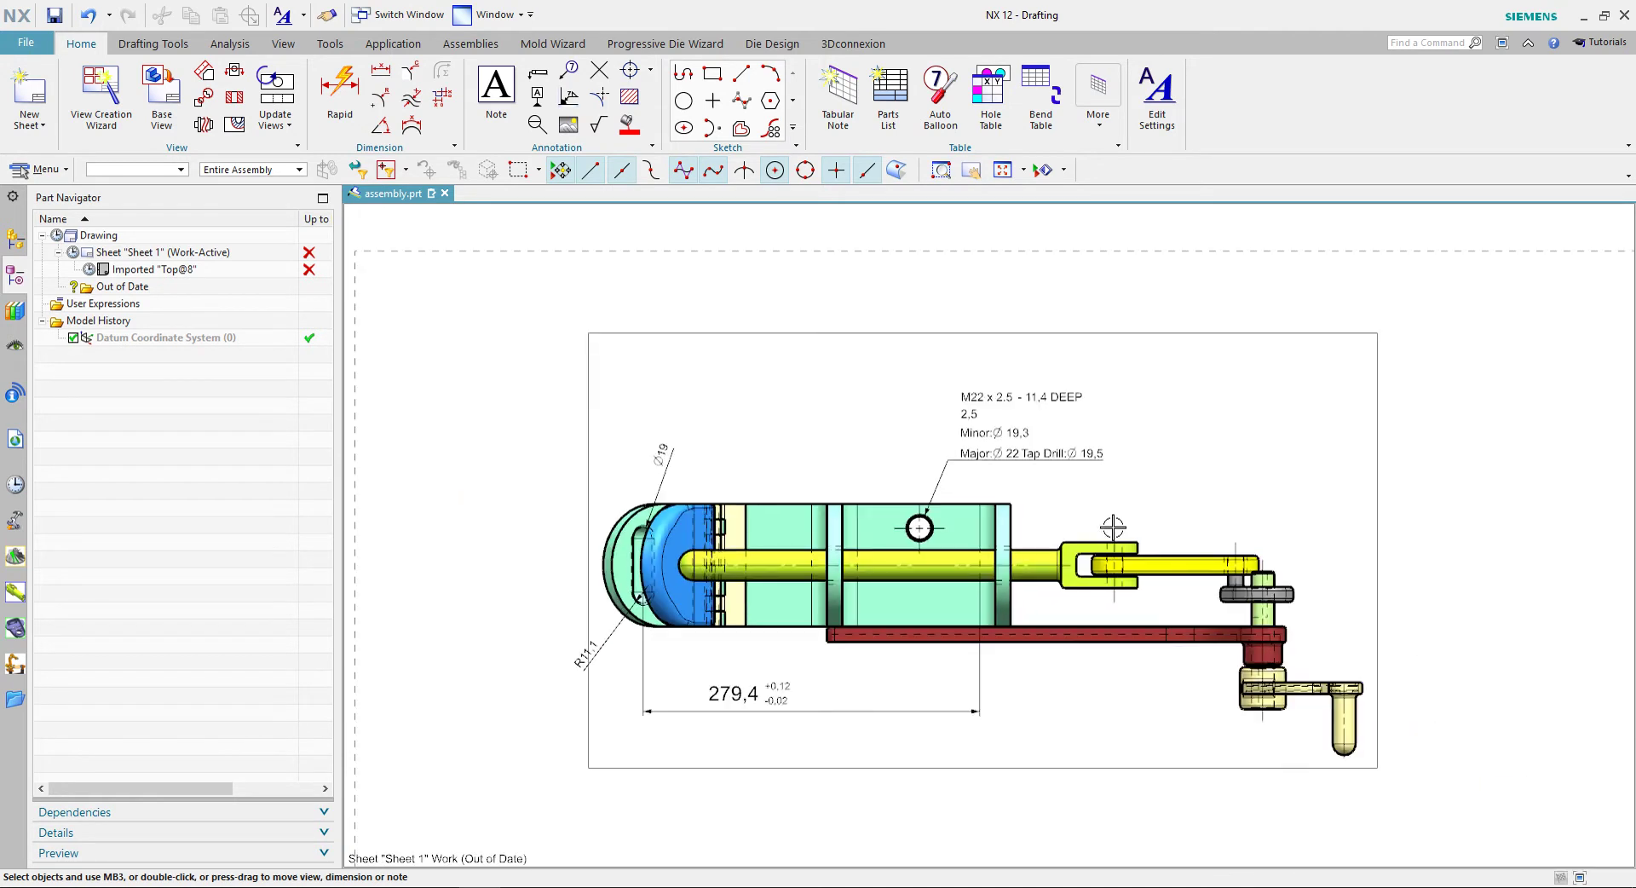
scroll(937, 485, "up", 2)
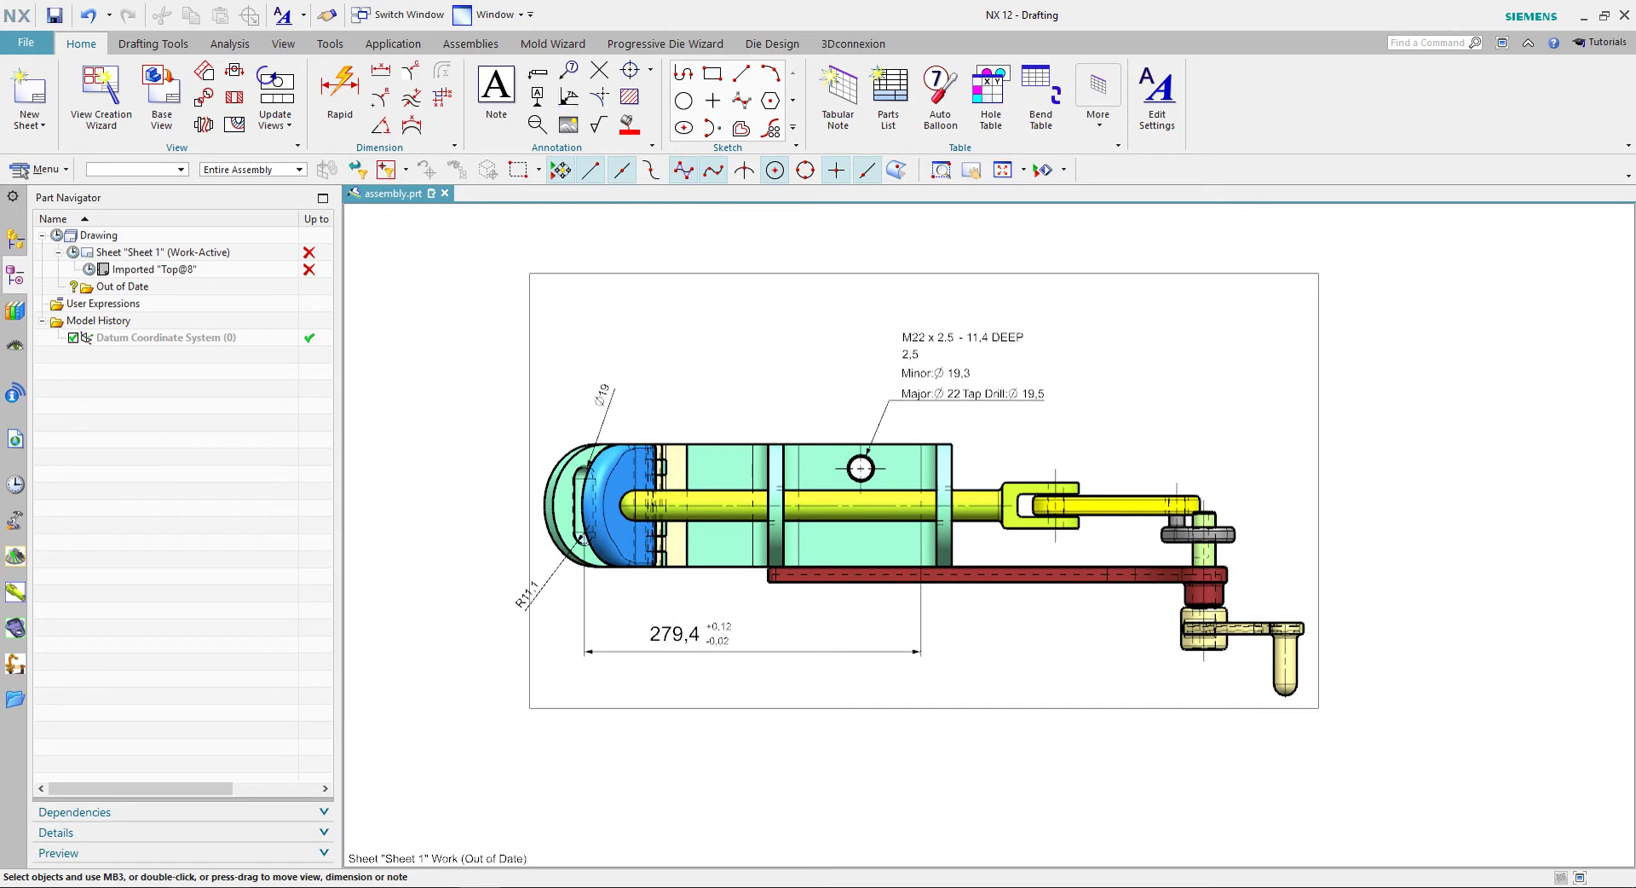